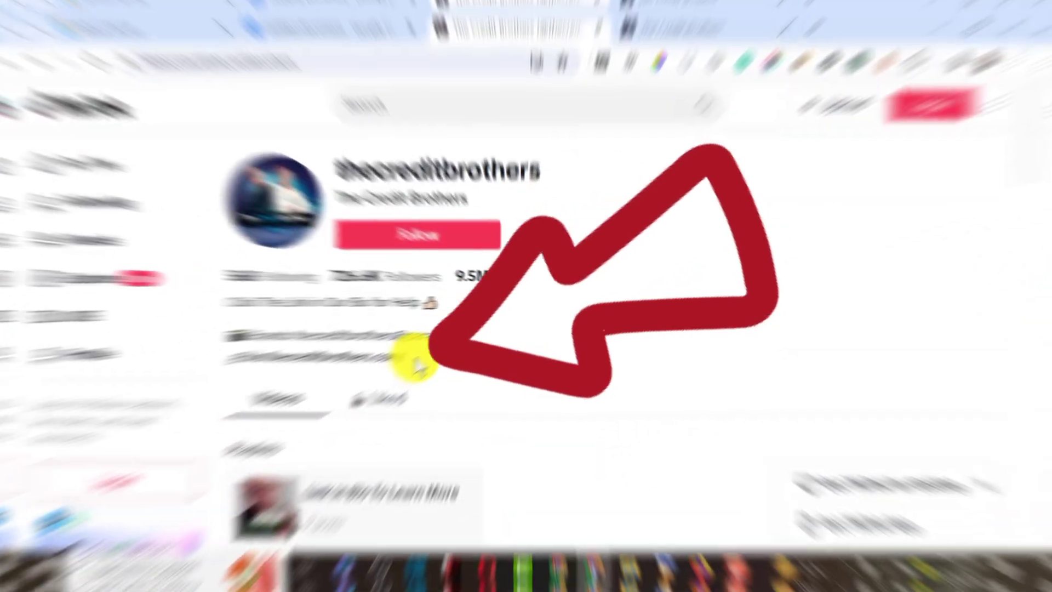
Select the bio.thecreditbrothers.com/ link on The Credit Brothers TikTok profile and go to its page.
drag(408, 359, 233, 364)
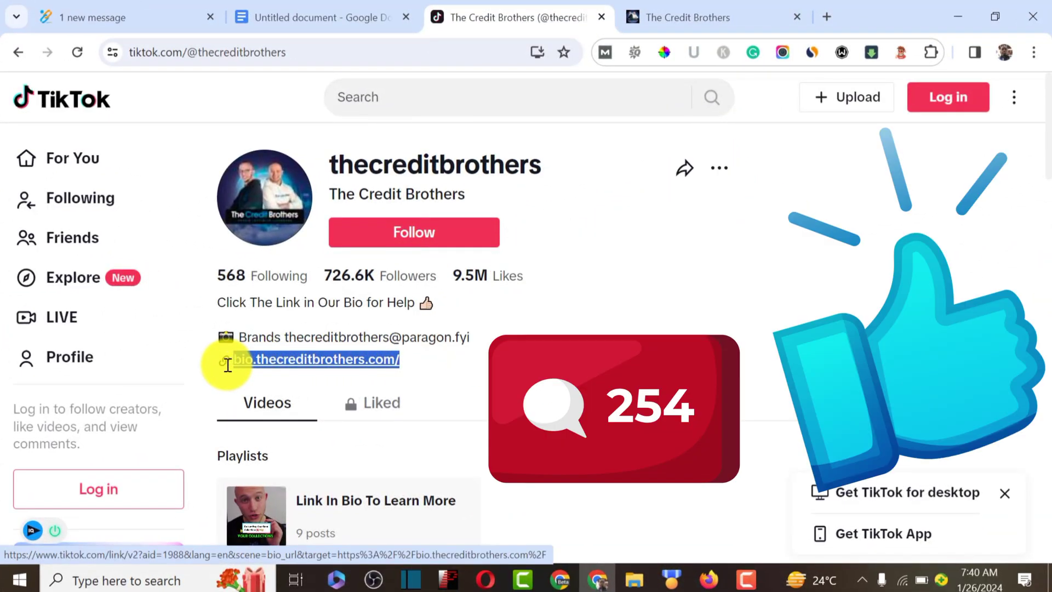
click(470, 345)
Switch to The Credit Brothers bio page and scroll through its link blocks.
click(664, 11)
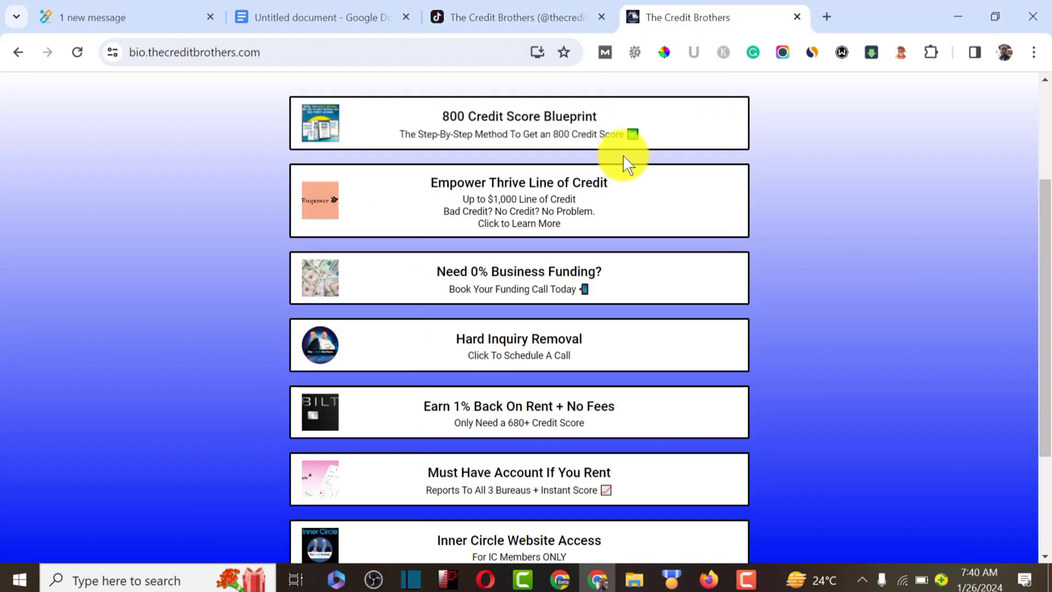
scroll(623, 154, up, 3)
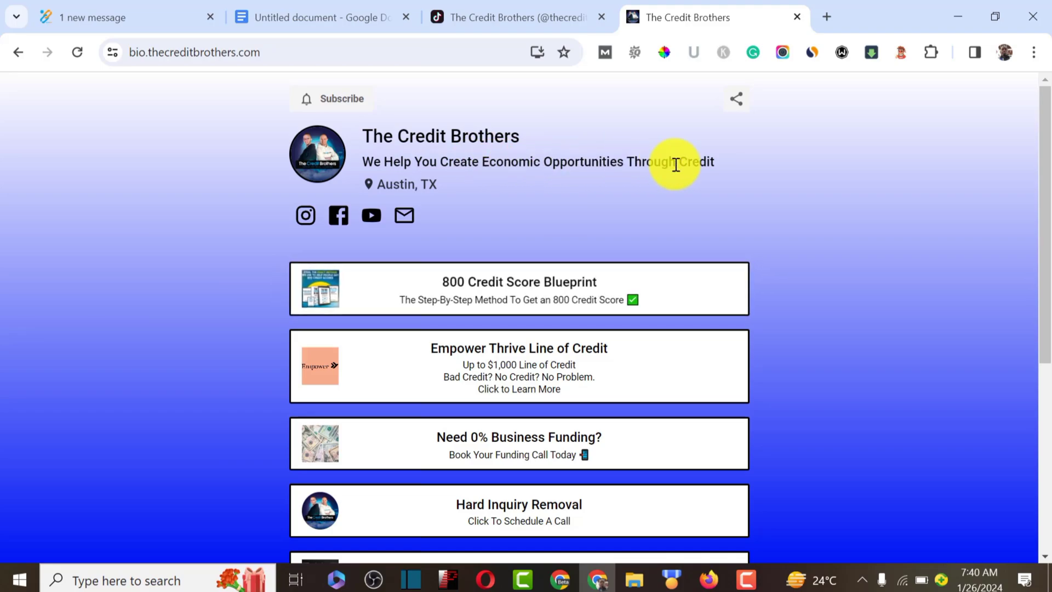
scroll(676, 164, down, 2)
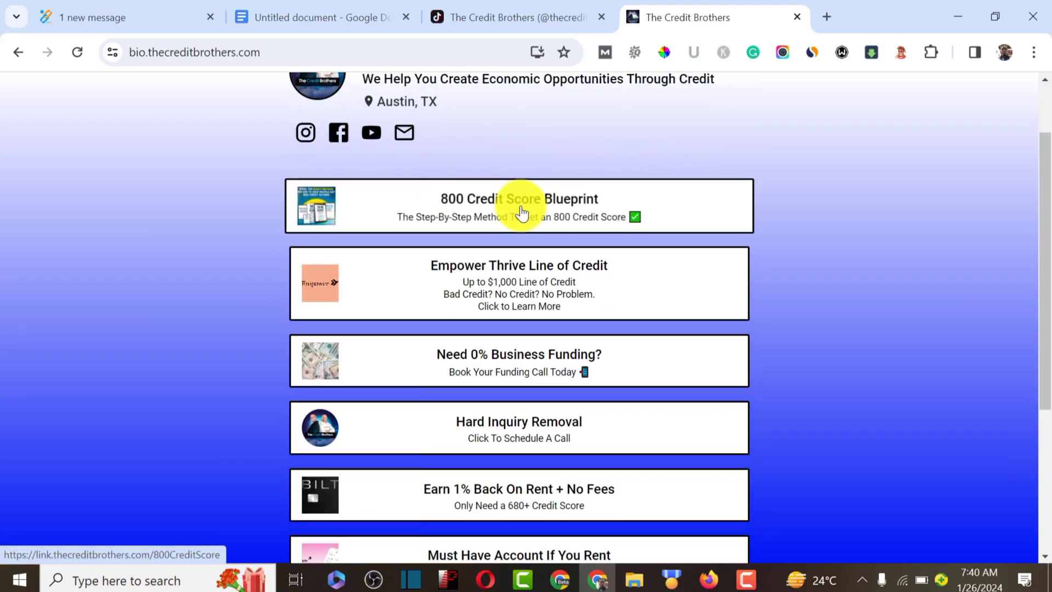
scroll(557, 208, down, 5)
scroll(554, 207, up, 3)
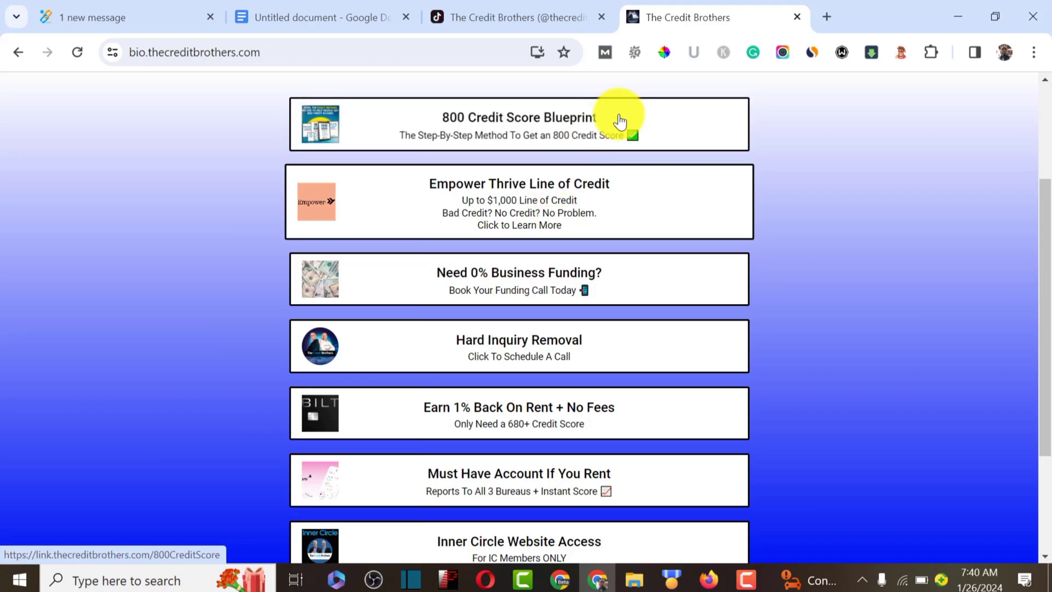
scroll(607, 301, down, 3)
scroll(612, 328, up, 6)
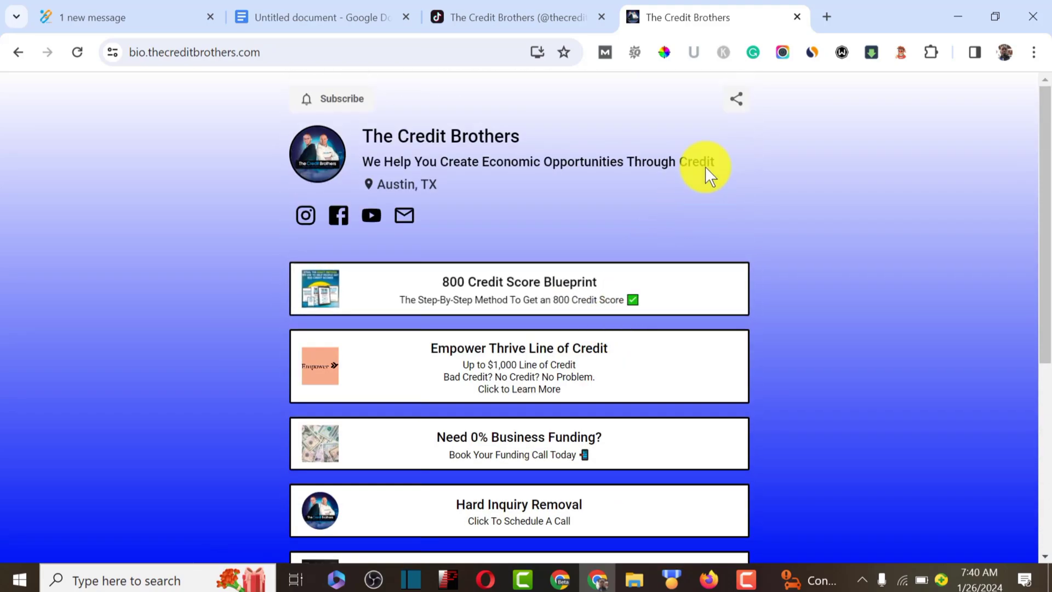
Review the bio page's share options, then close the share dialog.
click(735, 100)
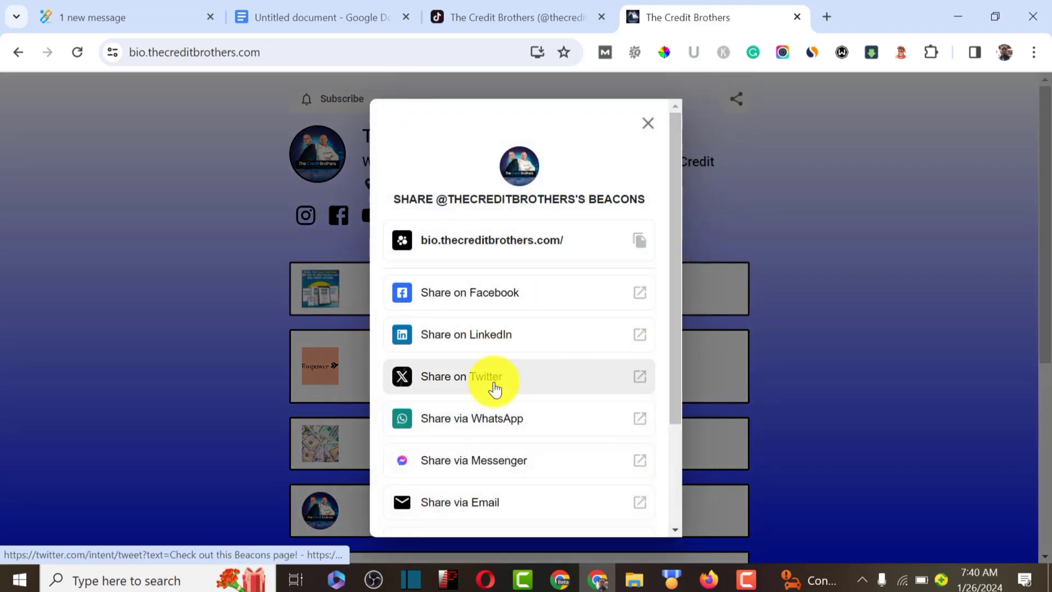
scroll(534, 422, down, 3)
scroll(537, 444, up, 3)
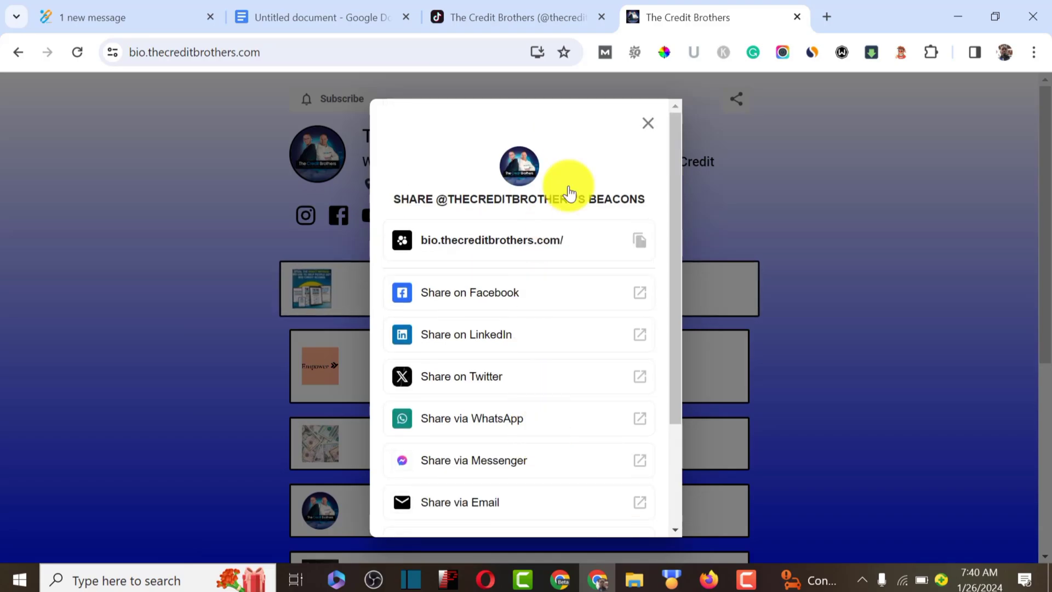
click(648, 123)
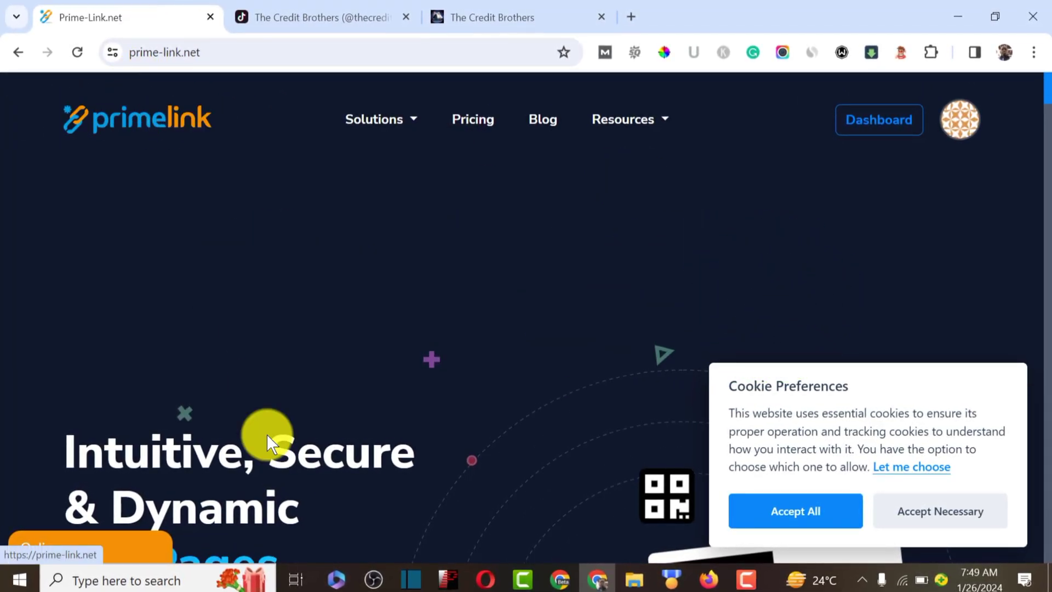
scroll(307, 383, down, 3)
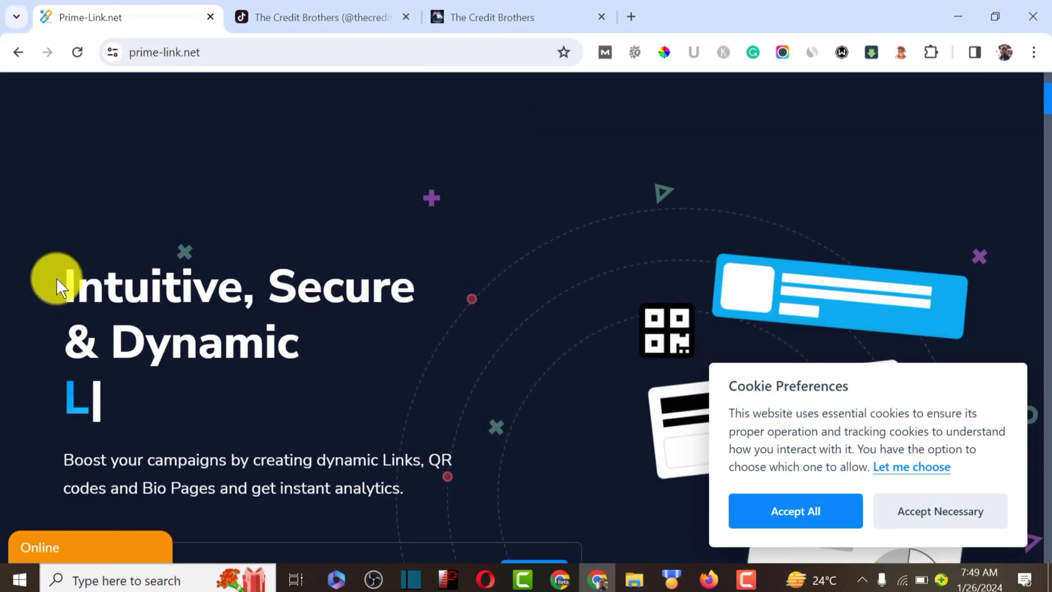
drag(56, 277, 249, 394)
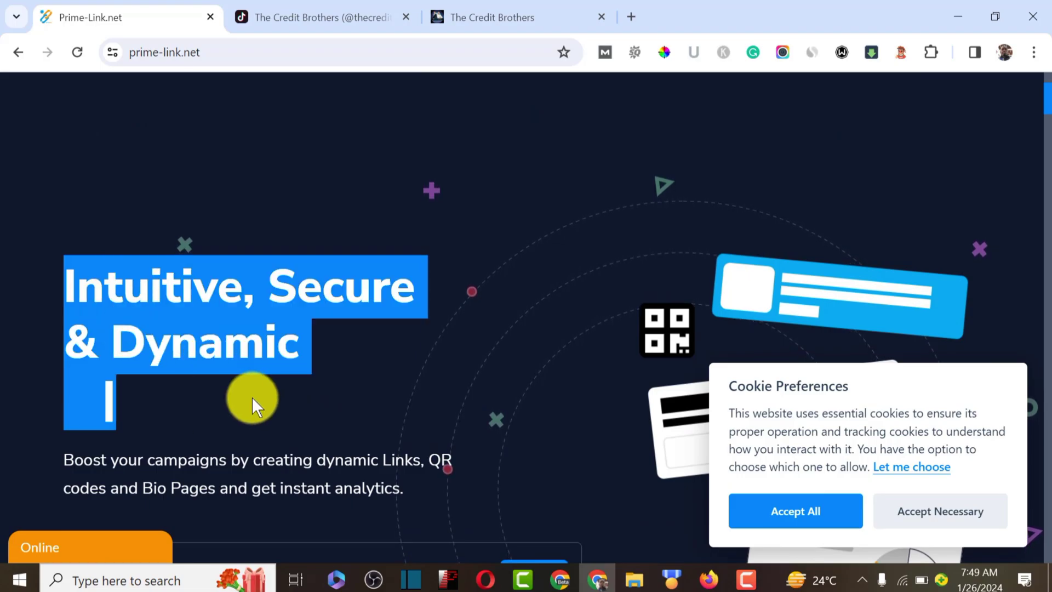
scroll(251, 396, down, 3)
click(165, 417)
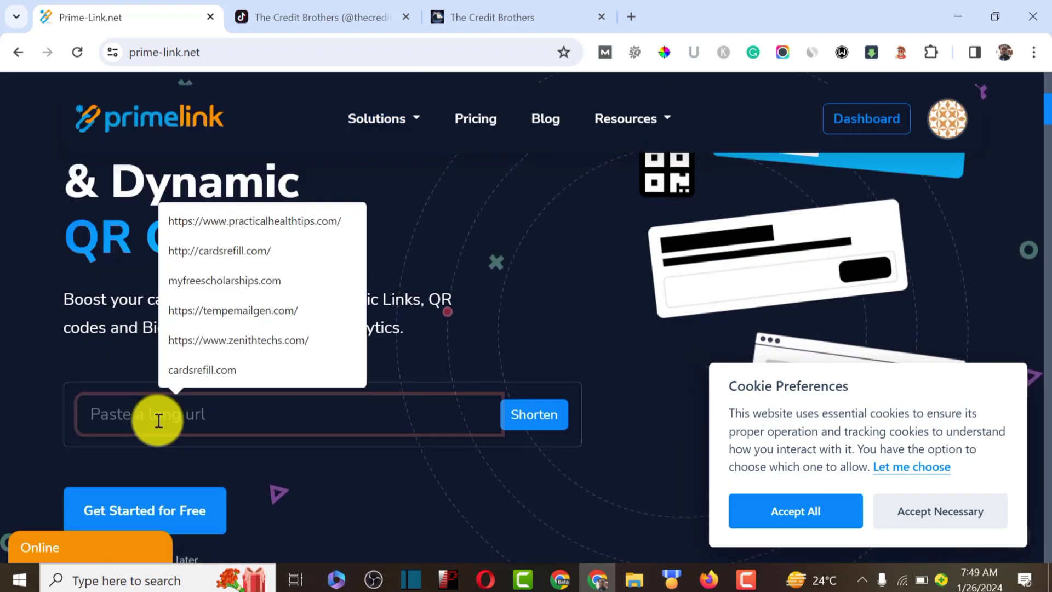
click(228, 253)
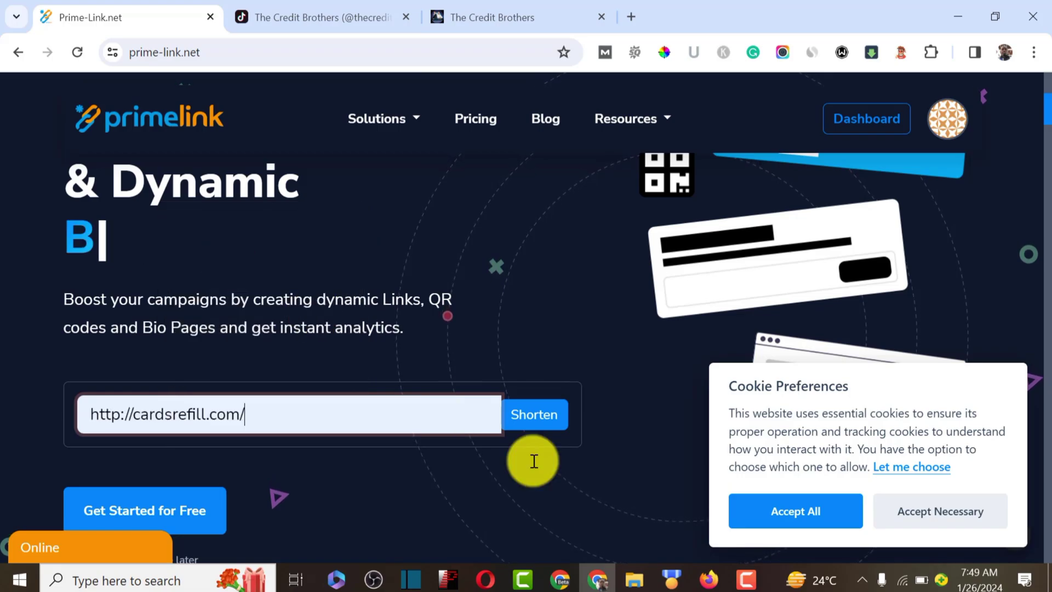
click(542, 427)
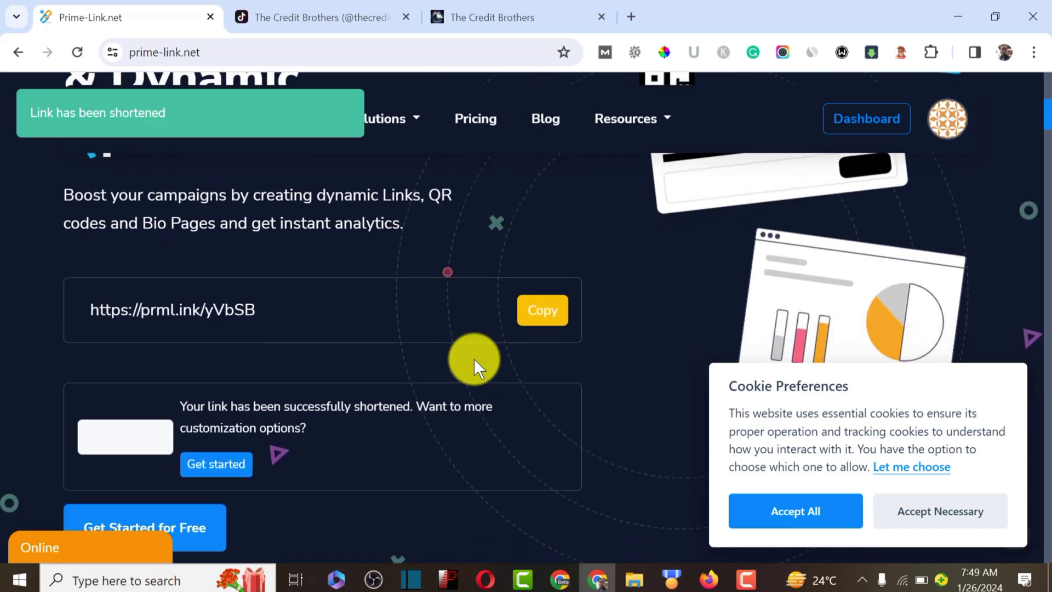
scroll(474, 358, down, 2)
scroll(475, 358, up, 5)
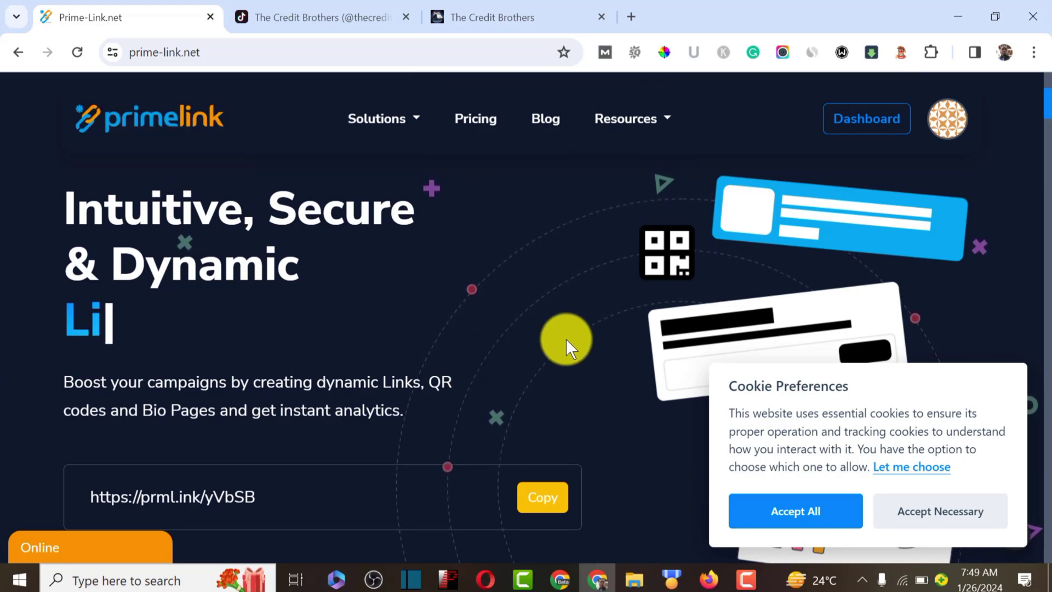
Go to the Dashboard from the account menu and open the OKX Welcome Bonus link's action menu.
click(956, 125)
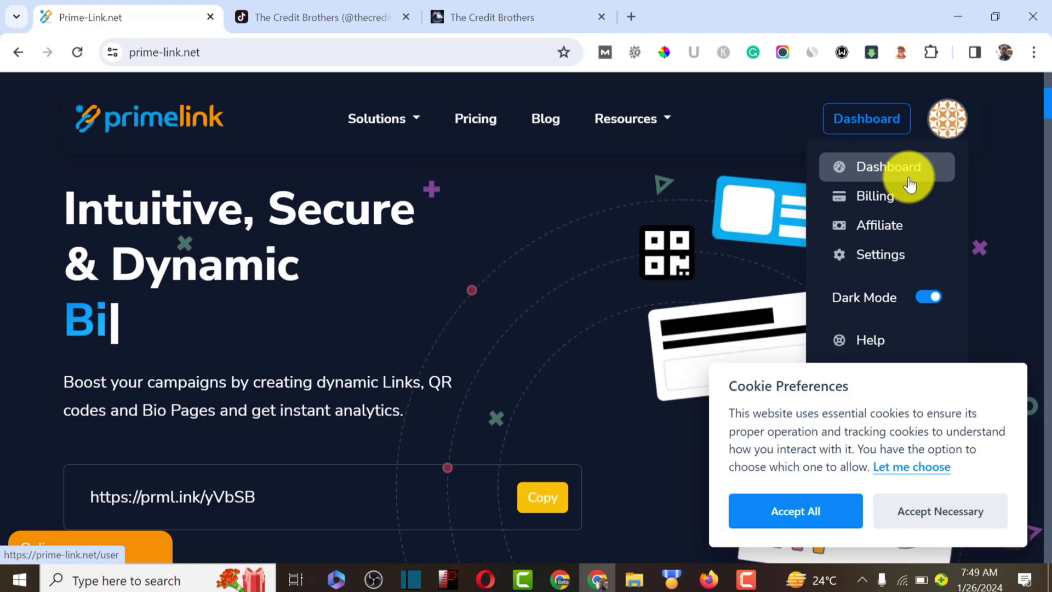
click(881, 170)
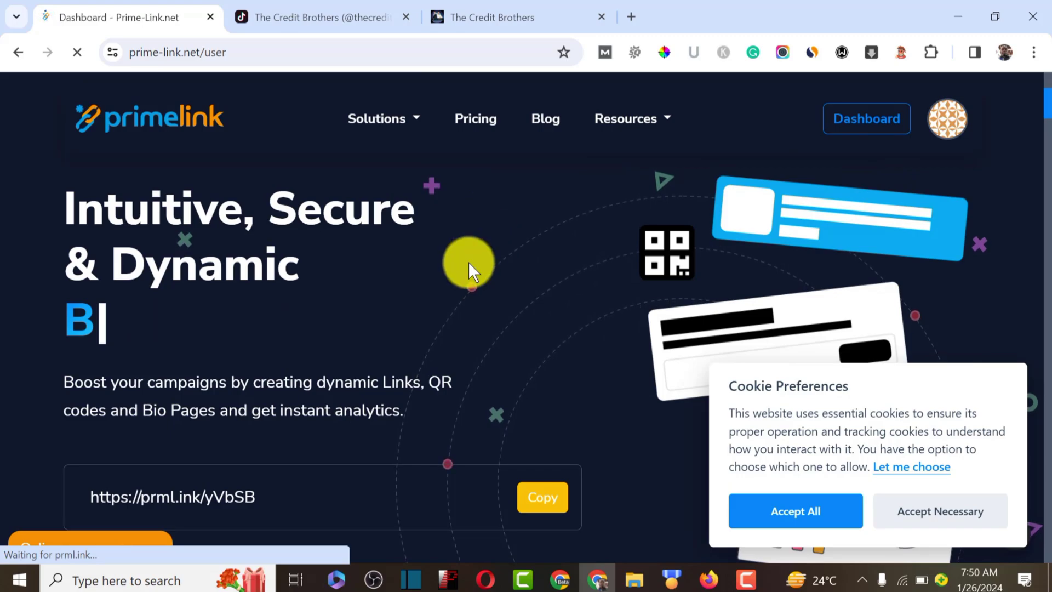
scroll(453, 288, down, 6)
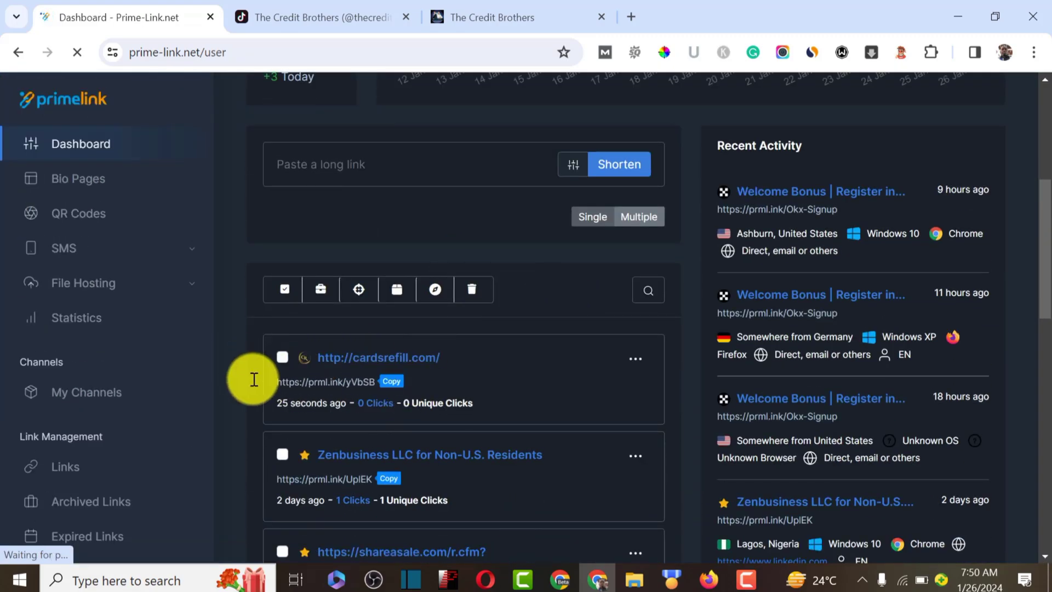
scroll(469, 375, down, 5)
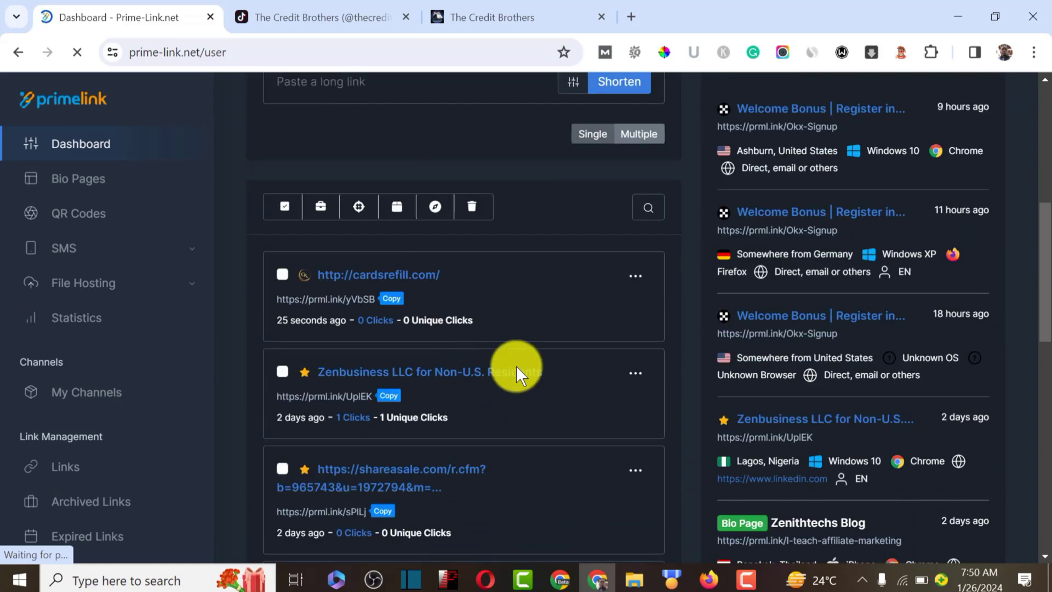
scroll(467, 373, down, 3)
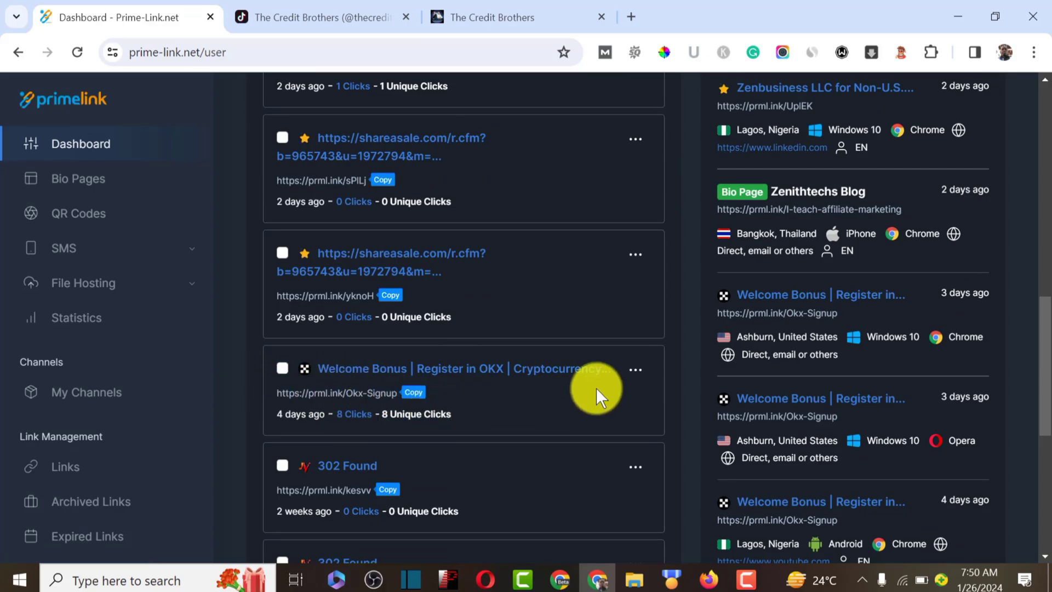
click(630, 378)
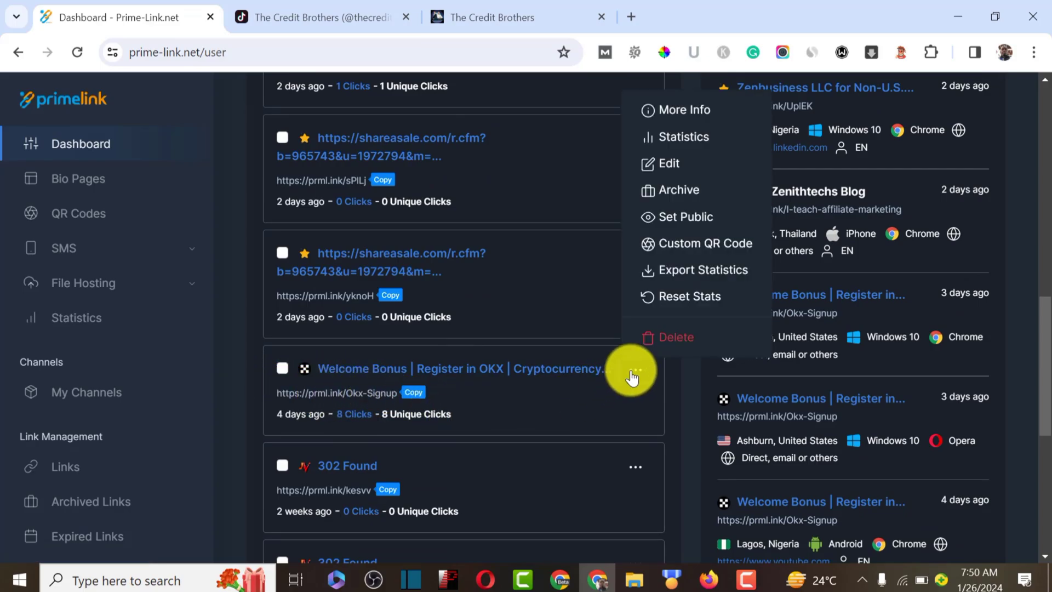
Open and scroll through the click statistics for the Welcome Bonus OKX link.
click(697, 143)
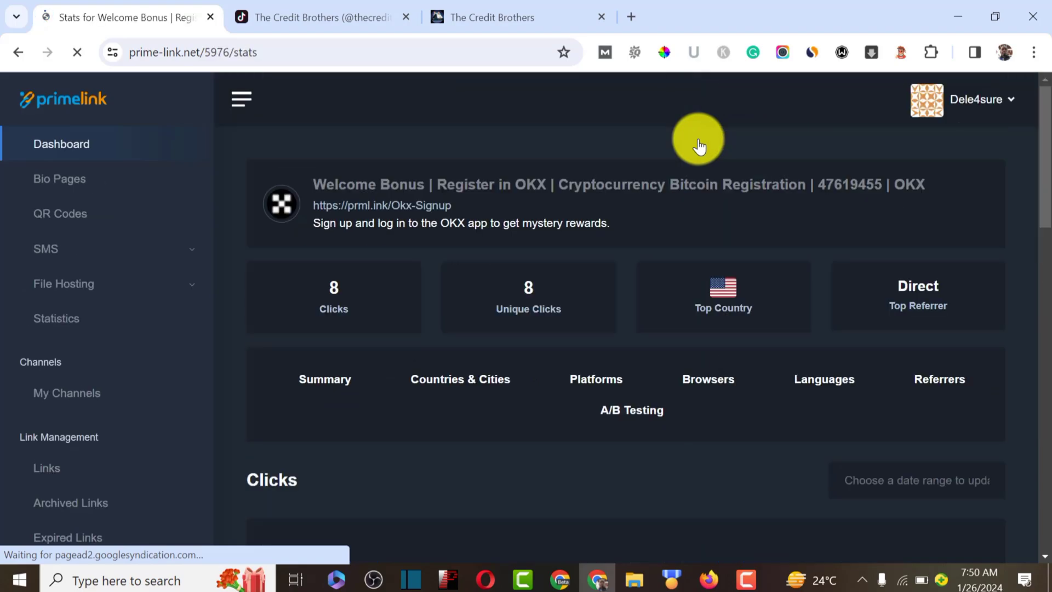
scroll(685, 280, down, 3)
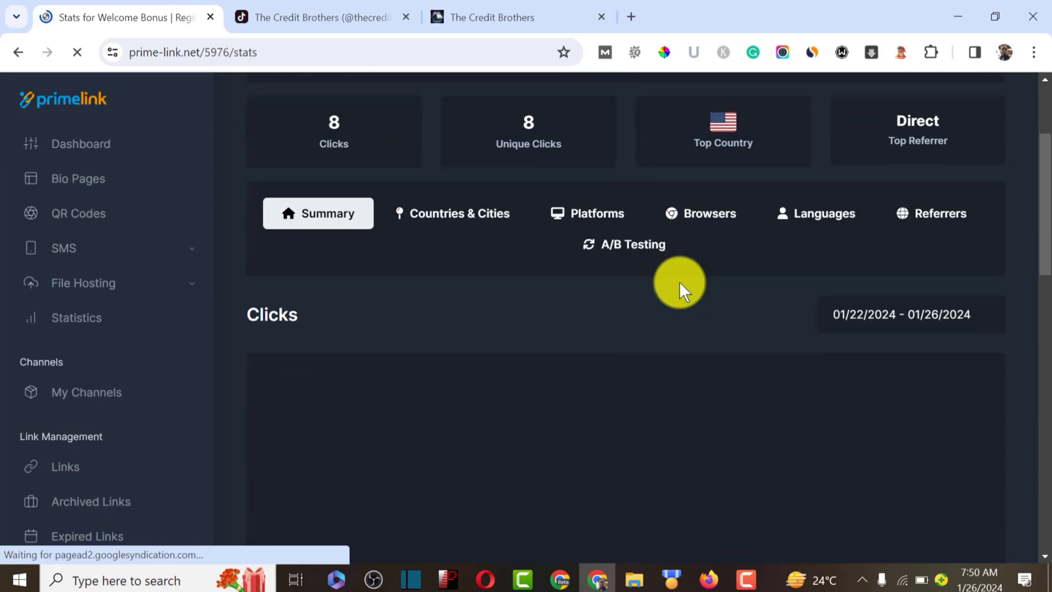
scroll(679, 281, up, 3)
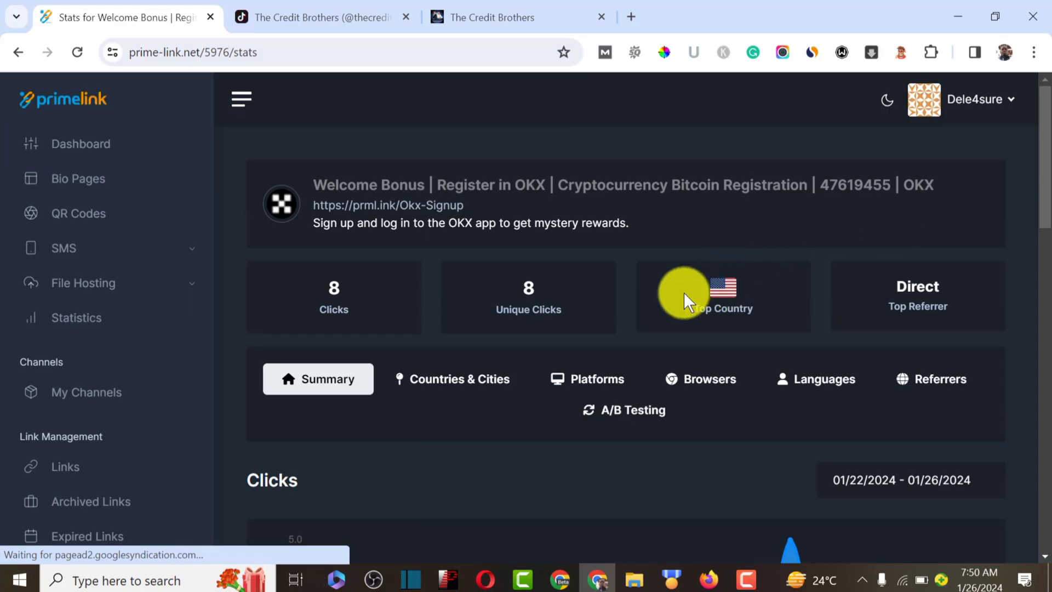
scroll(602, 291, down, 10)
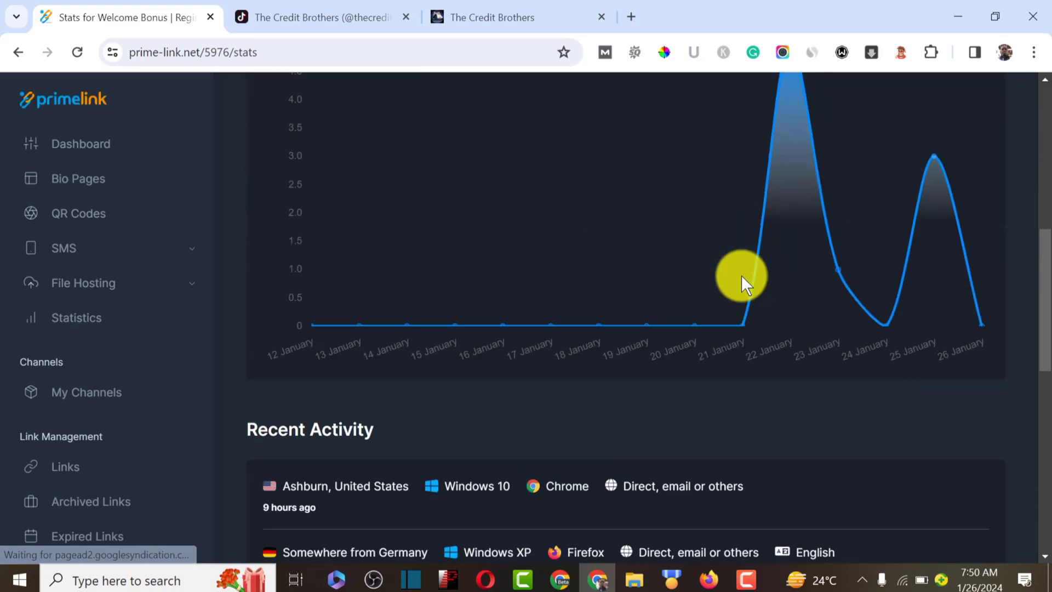
scroll(741, 275, down, 2)
scroll(332, 244, up, 1)
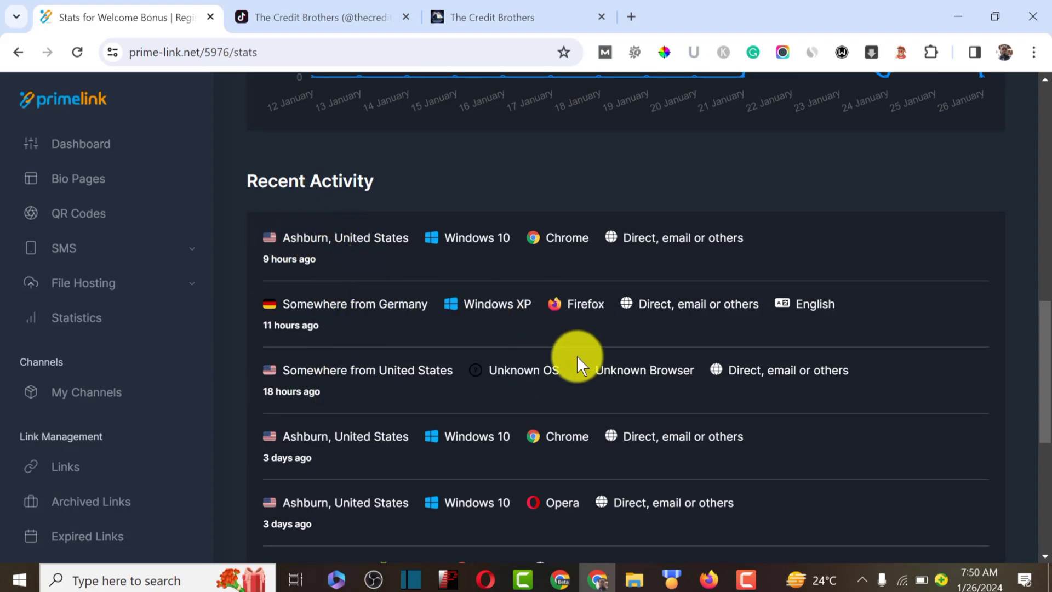
scroll(577, 356, up, 8)
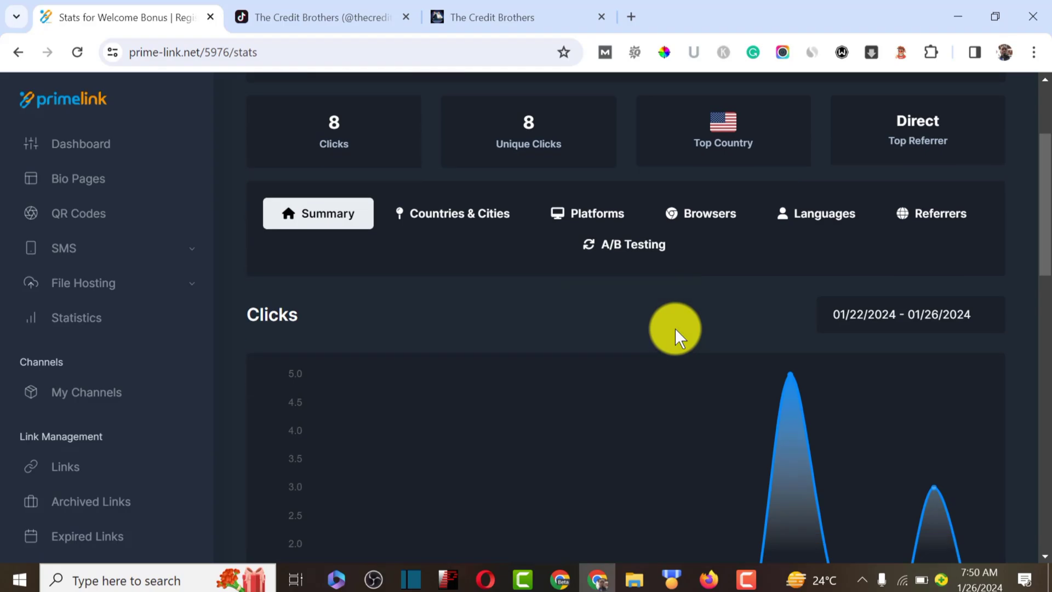
scroll(674, 327, up, 3)
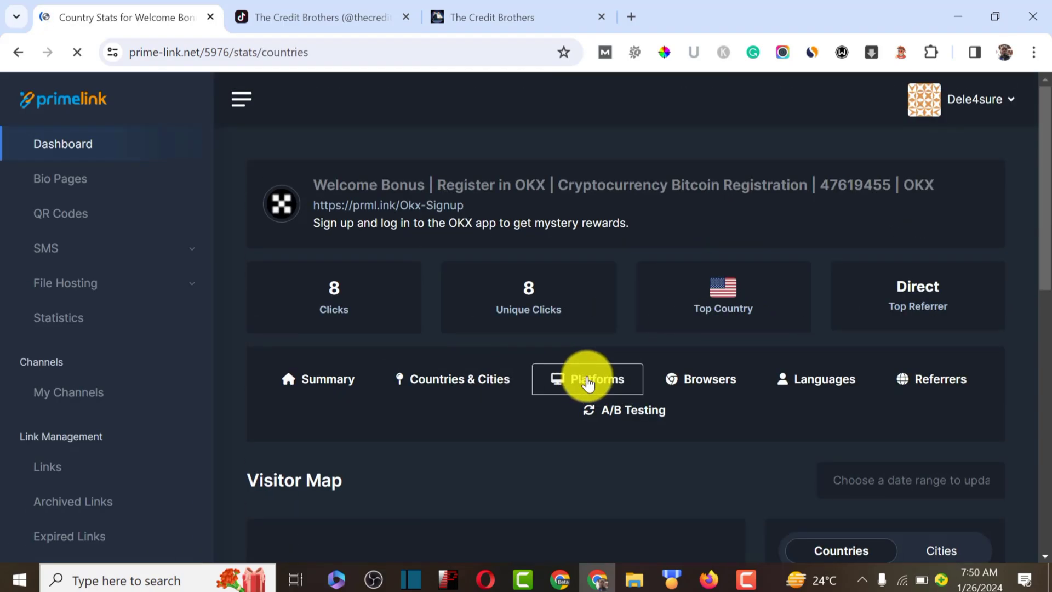
scroll(542, 411, down, 9)
scroll(542, 410, up, 5)
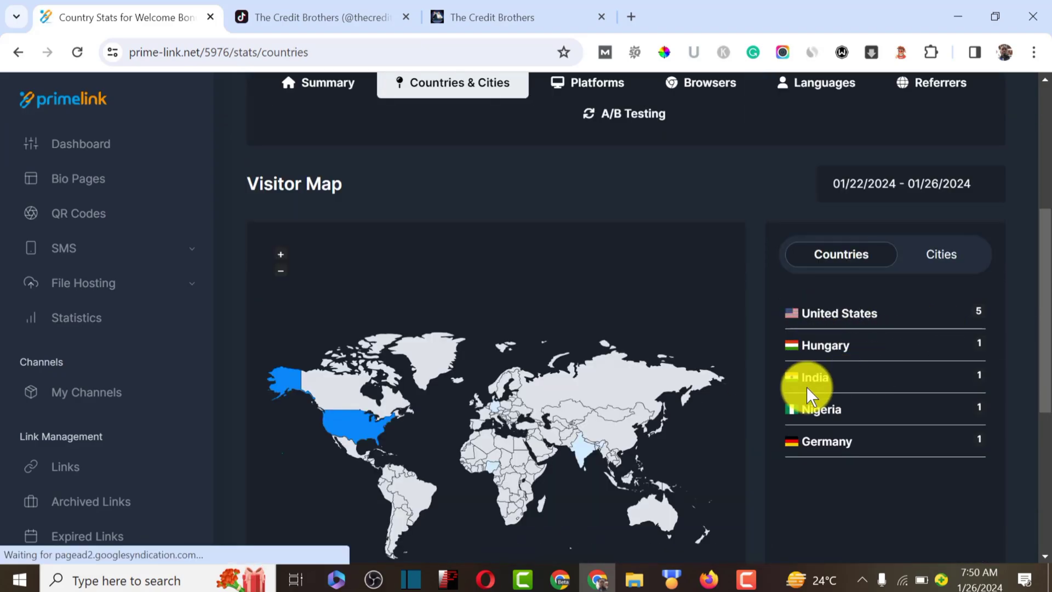
scroll(798, 402, up, 5)
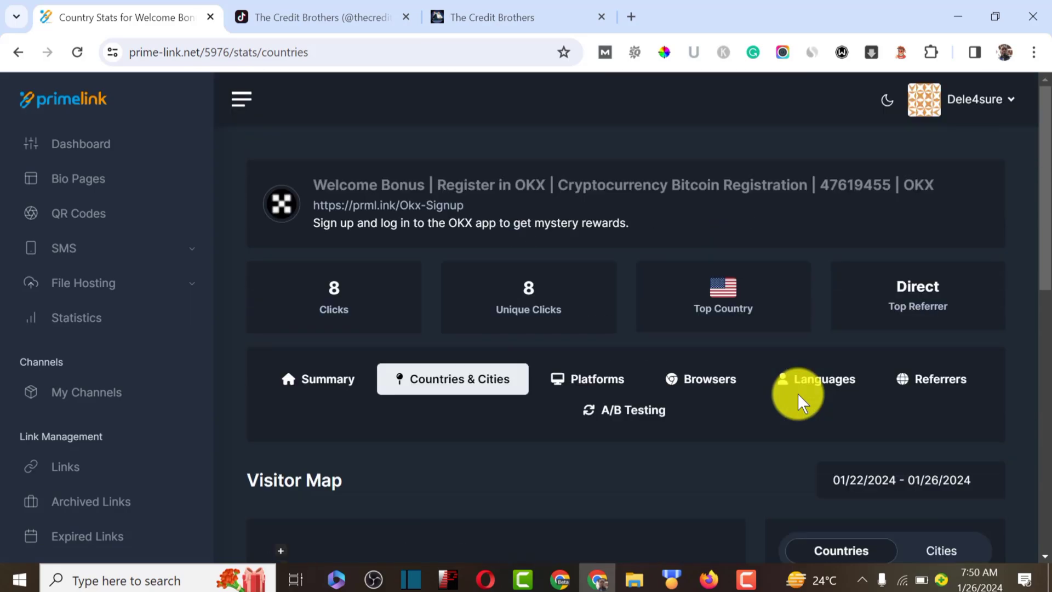
Review the link's Platforms pie chart, then view its Browsers statistics.
click(600, 380)
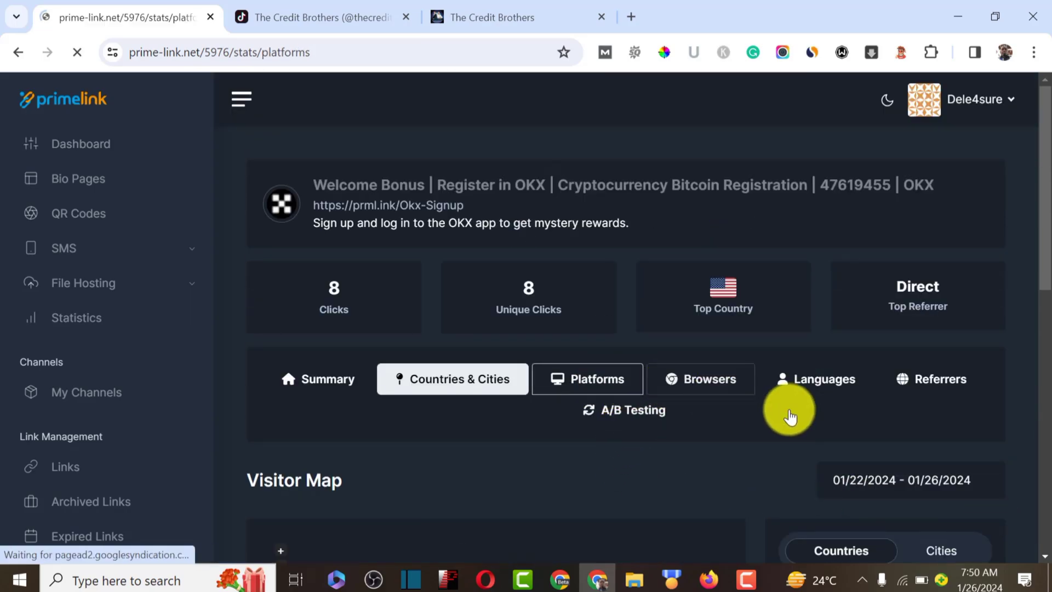
scroll(789, 416, down, 5)
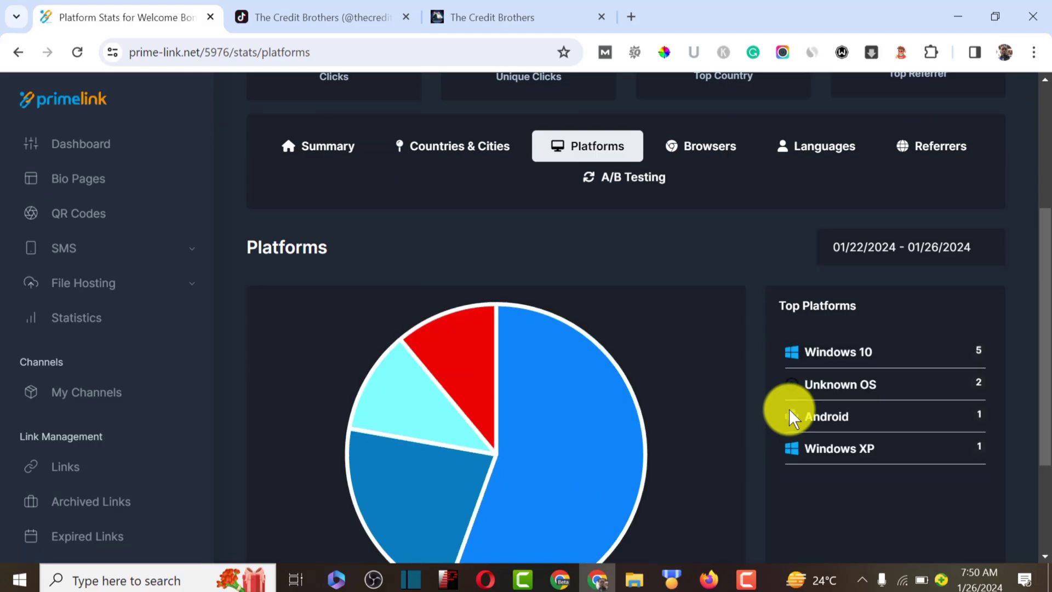
scroll(805, 416, up, 3)
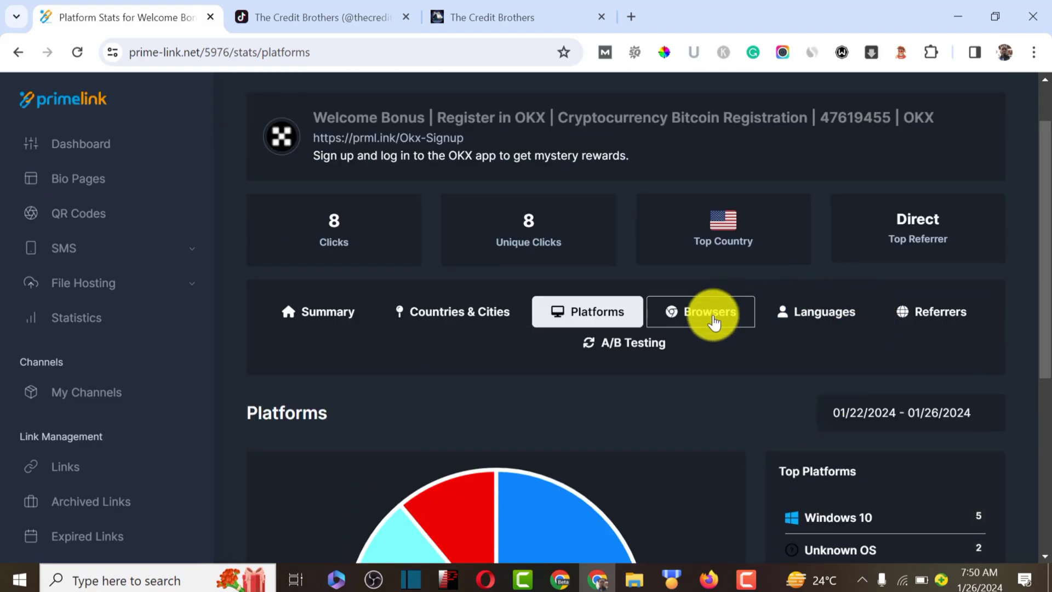
click(705, 312)
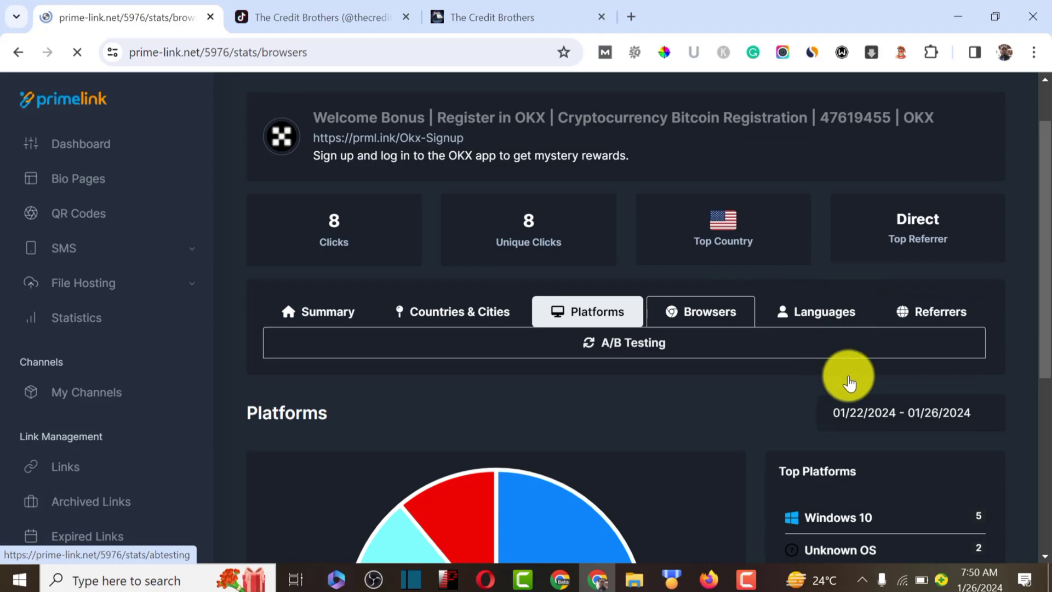
scroll(847, 379, down, 3)
scroll(849, 378, down, 1)
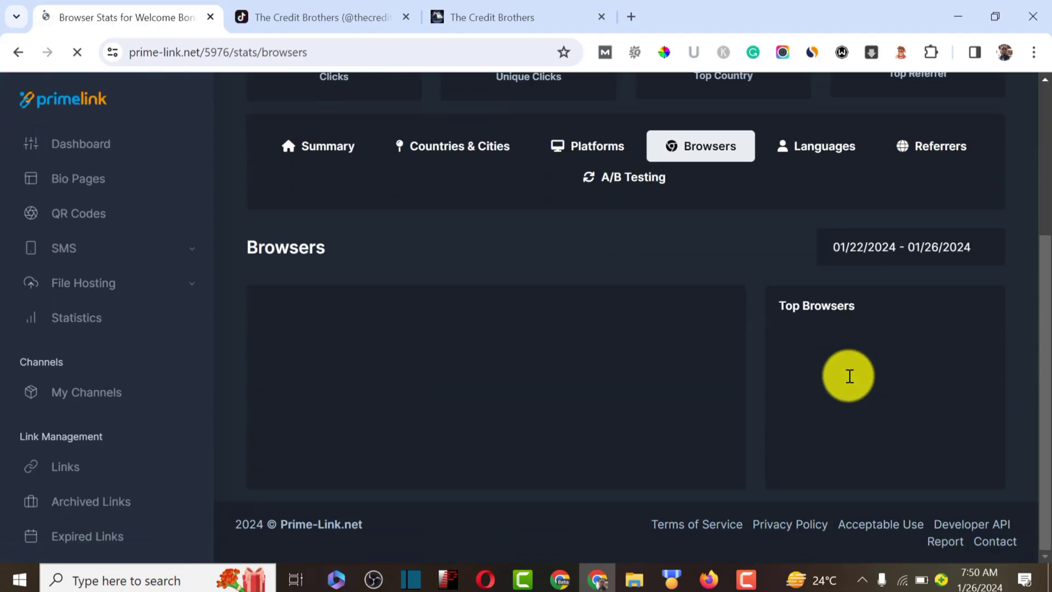
scroll(849, 383, up, 4)
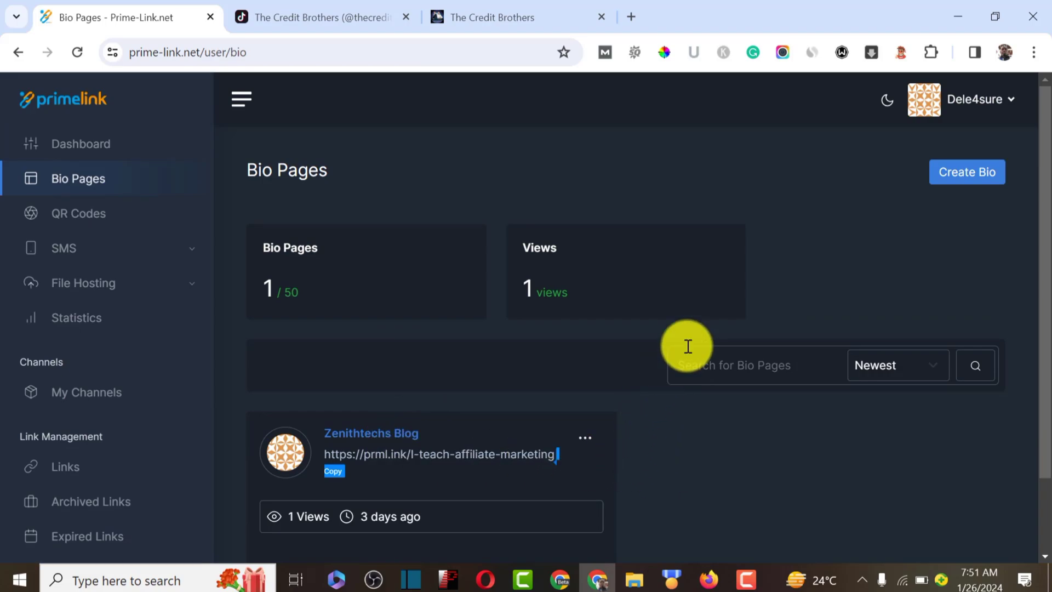
Start a new bio page and name it The Credit Brothers, copied from the original page title.
click(966, 176)
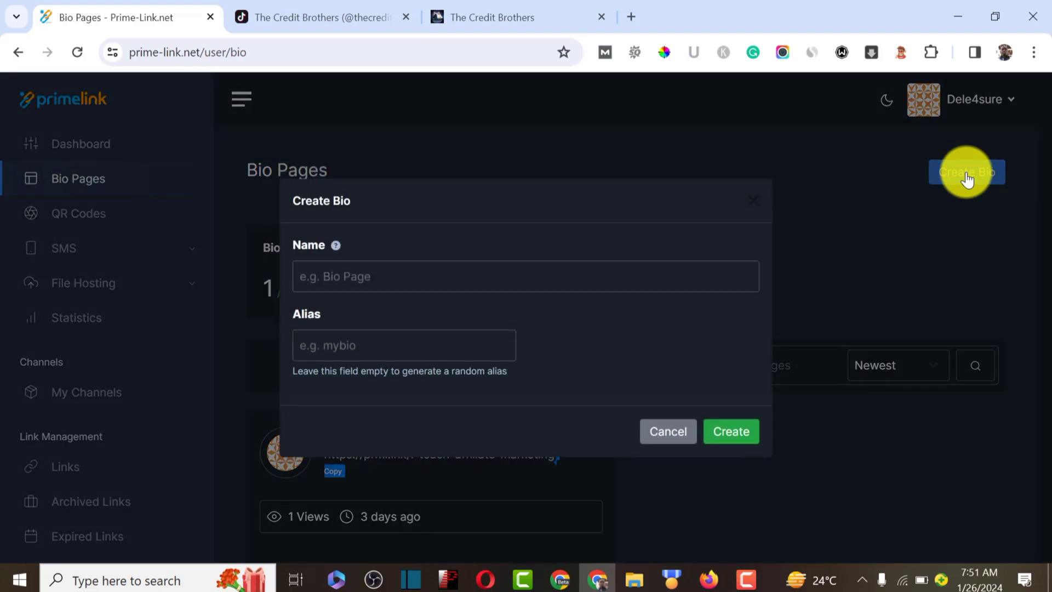
click(350, 276)
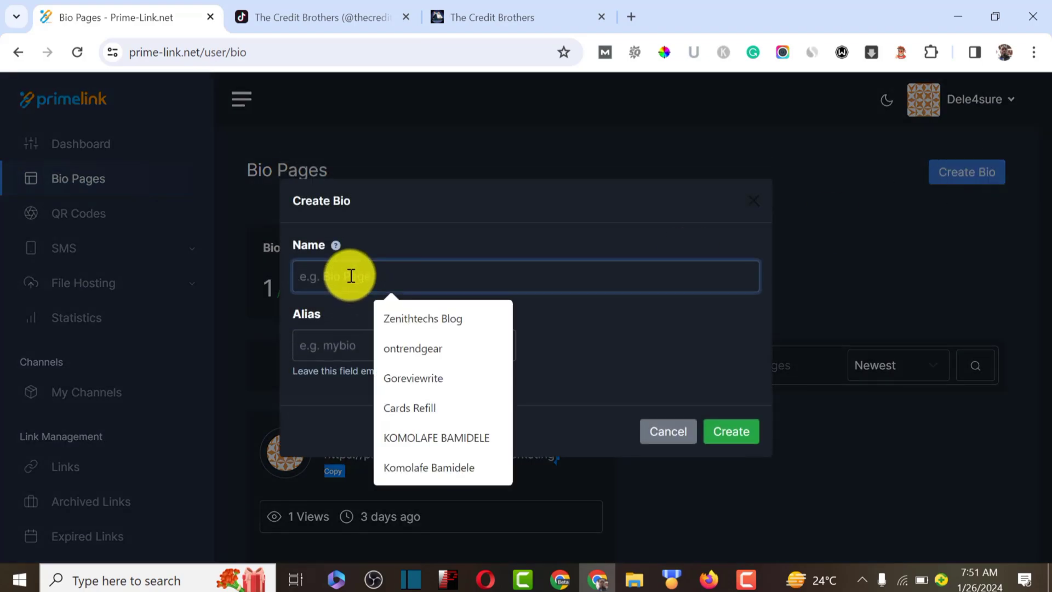
click(411, 348)
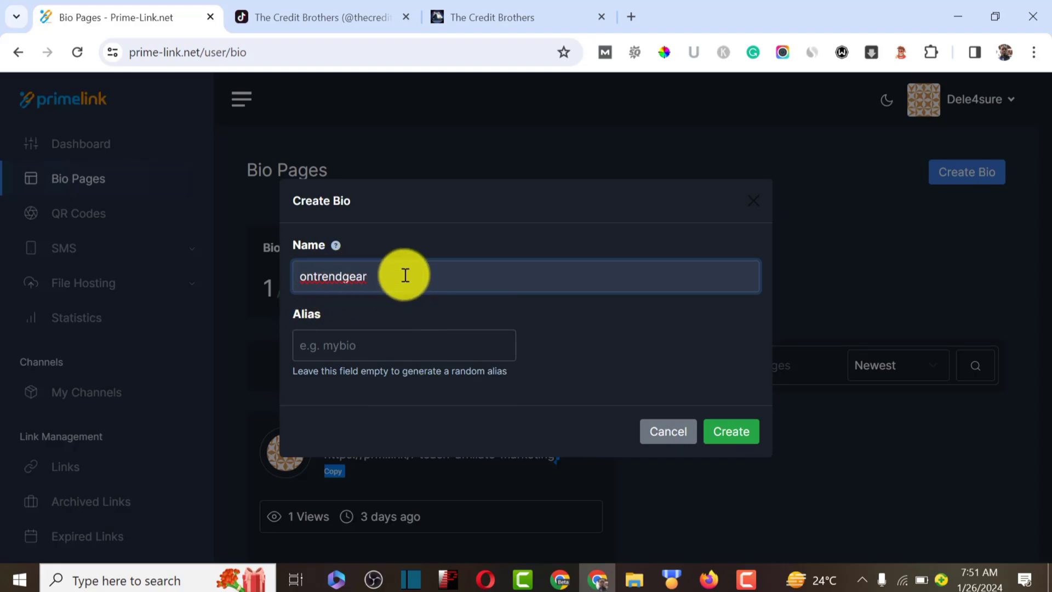
click(339, 343)
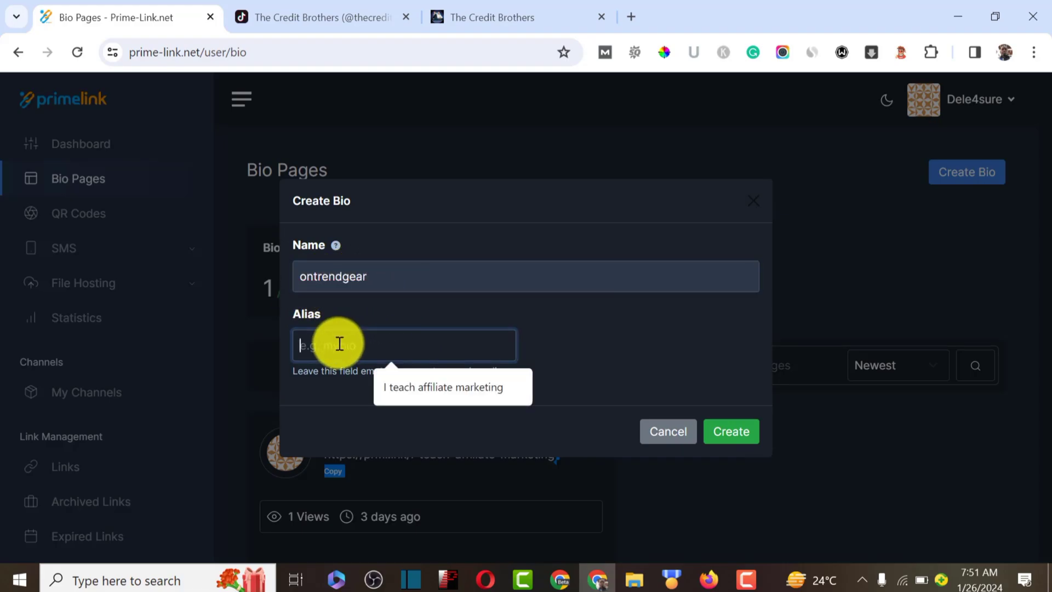
click(485, 12)
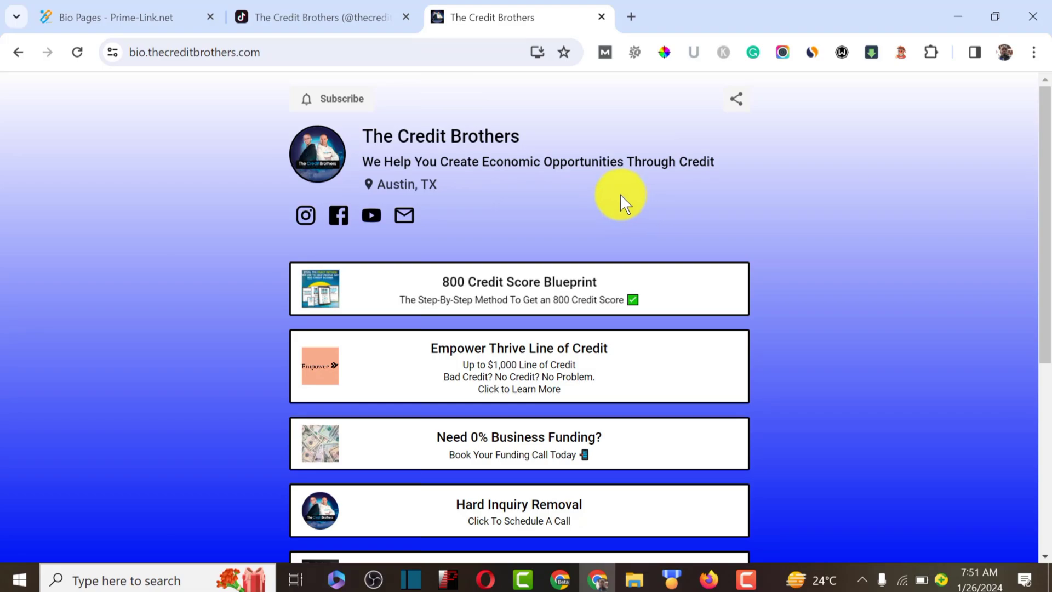
scroll(620, 194, down, 2)
scroll(527, 143, up, 2)
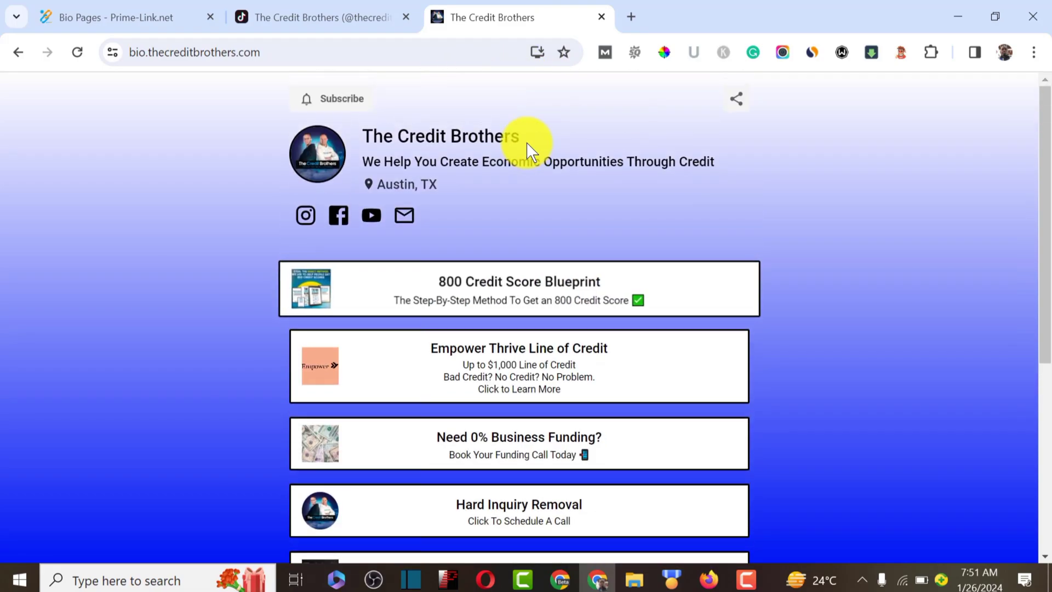
drag(523, 136, 361, 131)
key(ctrl+c)
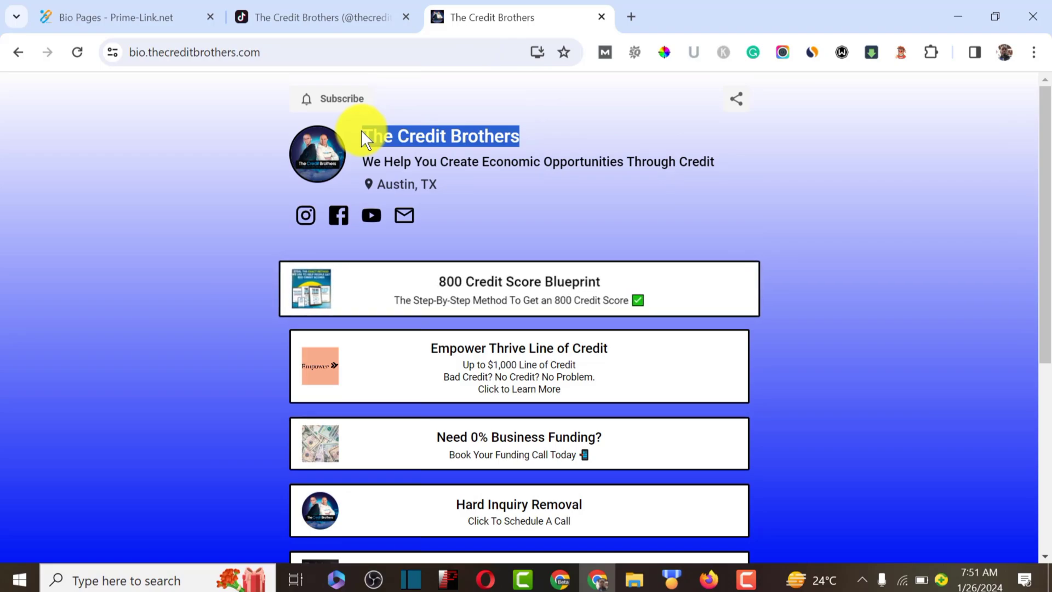
click(143, 15)
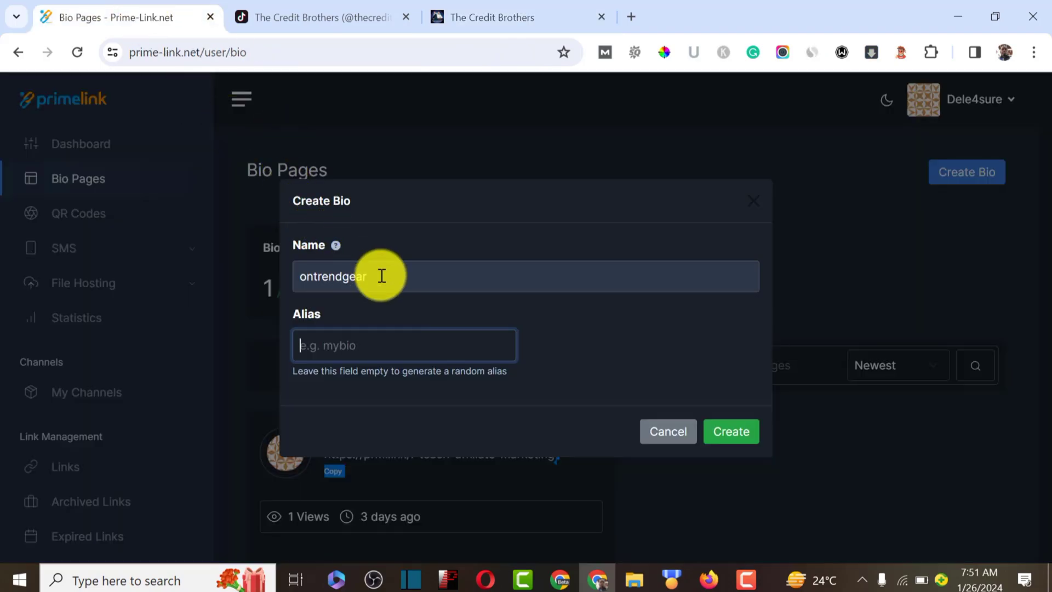
drag(380, 276, 287, 285)
key(ctrl+v)
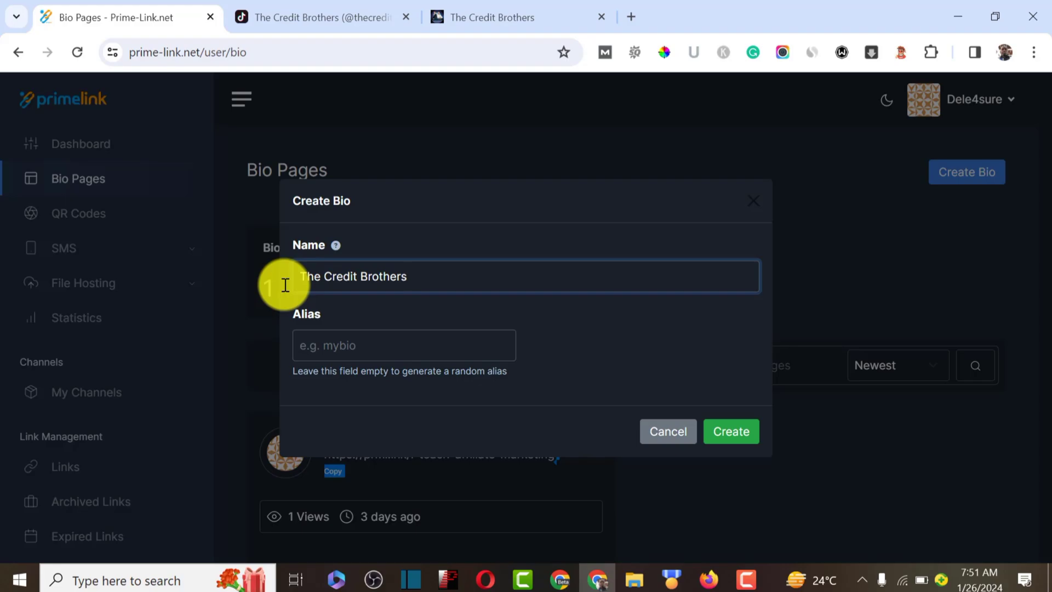
Paste the original page's tagline into the Alias field and create the bio page.
click(481, 12)
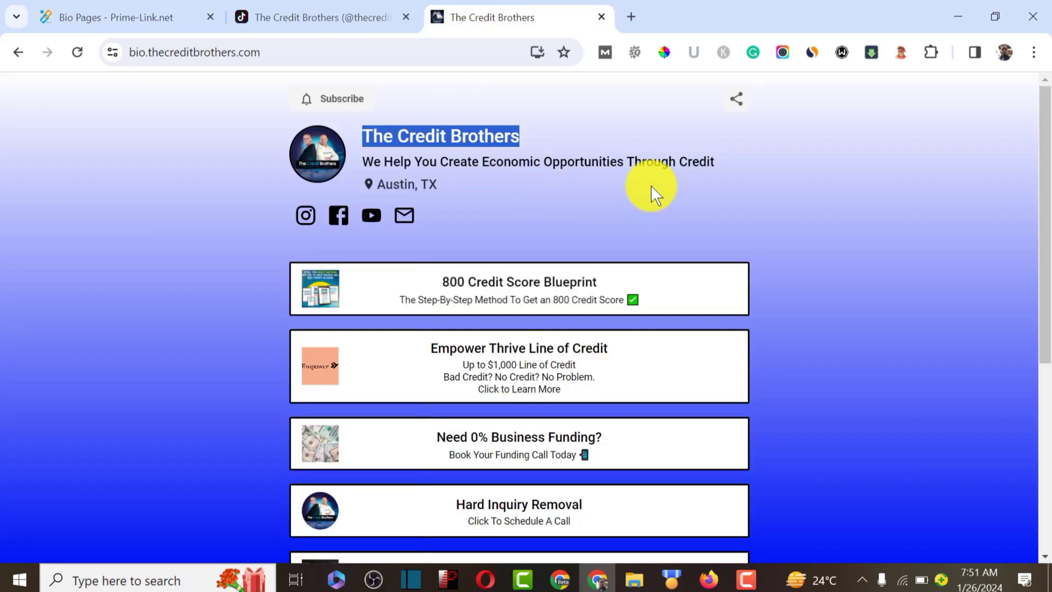
scroll(650, 185, down, 2)
scroll(651, 183, up, 2)
scroll(567, 158, down, 1)
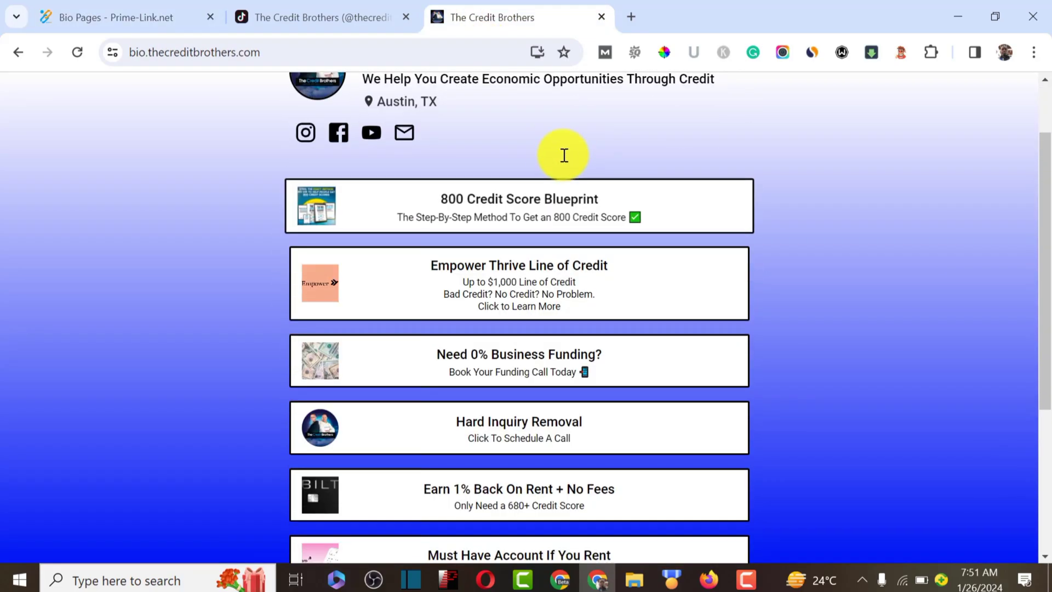
drag(734, 82, 363, 154)
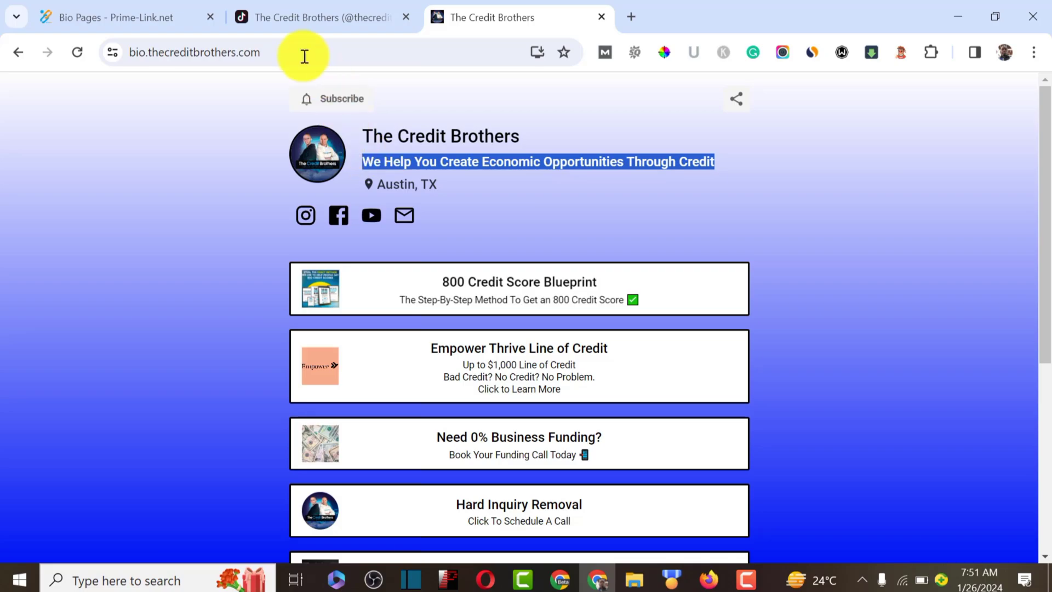
click(151, 17)
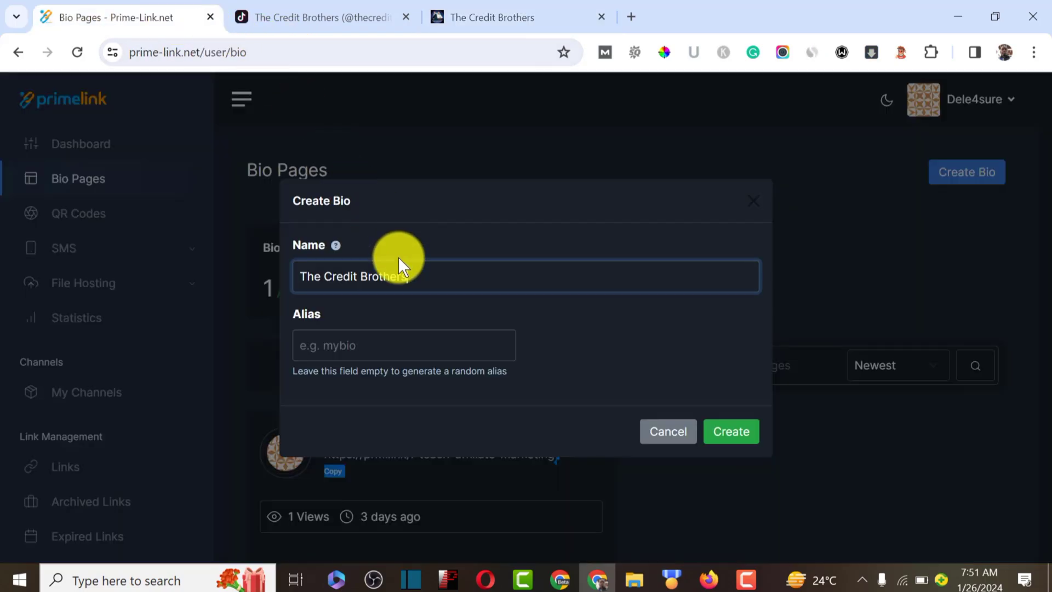
click(359, 353)
key(ctrl+v)
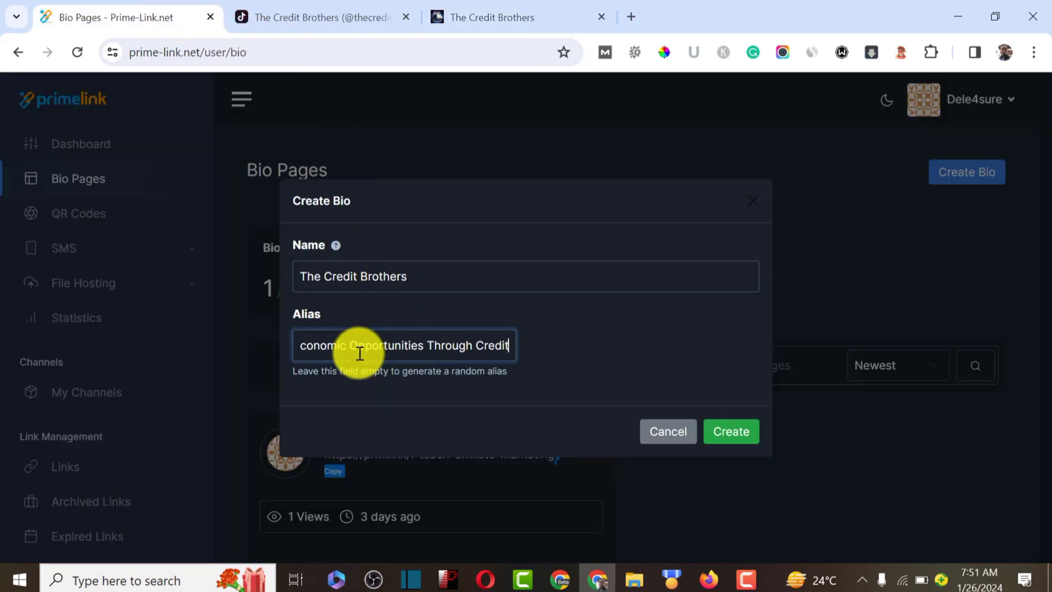
click(730, 431)
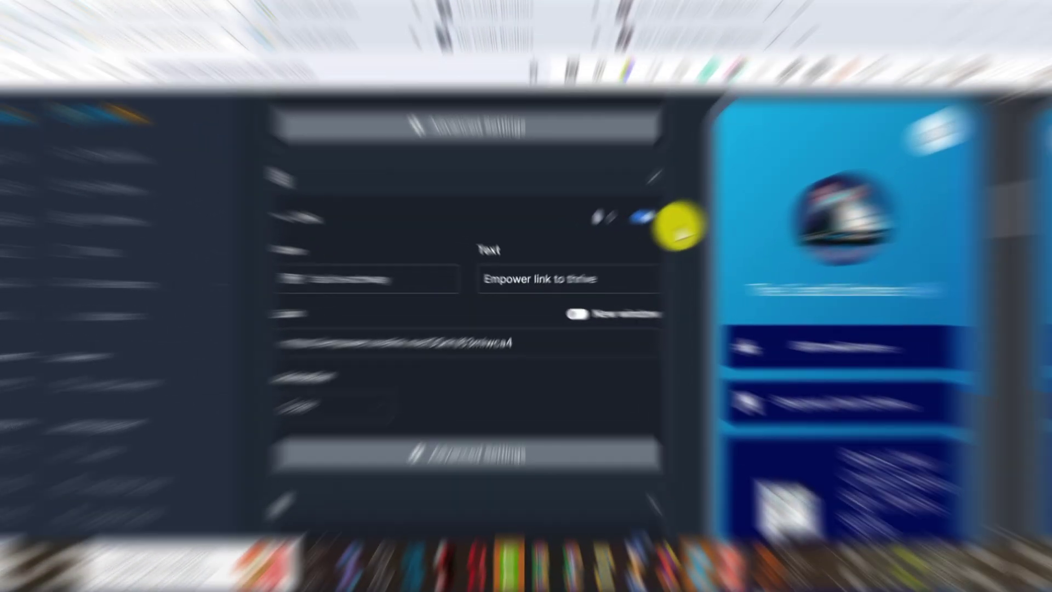
Scroll the editor preview, then compare the original Credit Brothers page with the new prml.ink page.
scroll(683, 221, down, 3)
scroll(682, 221, down, 15)
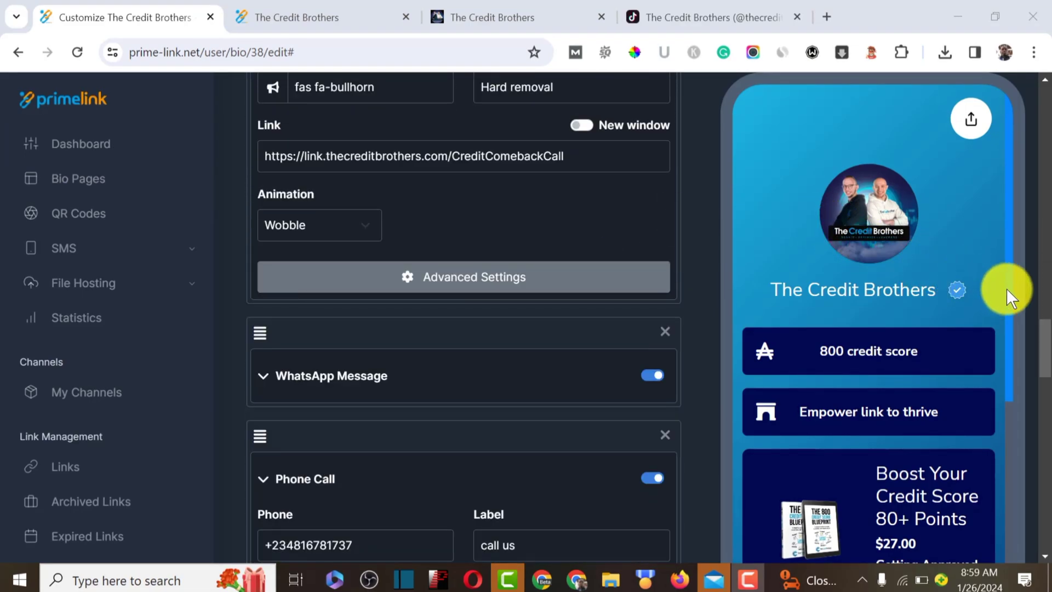
drag(1006, 288, 1026, 514)
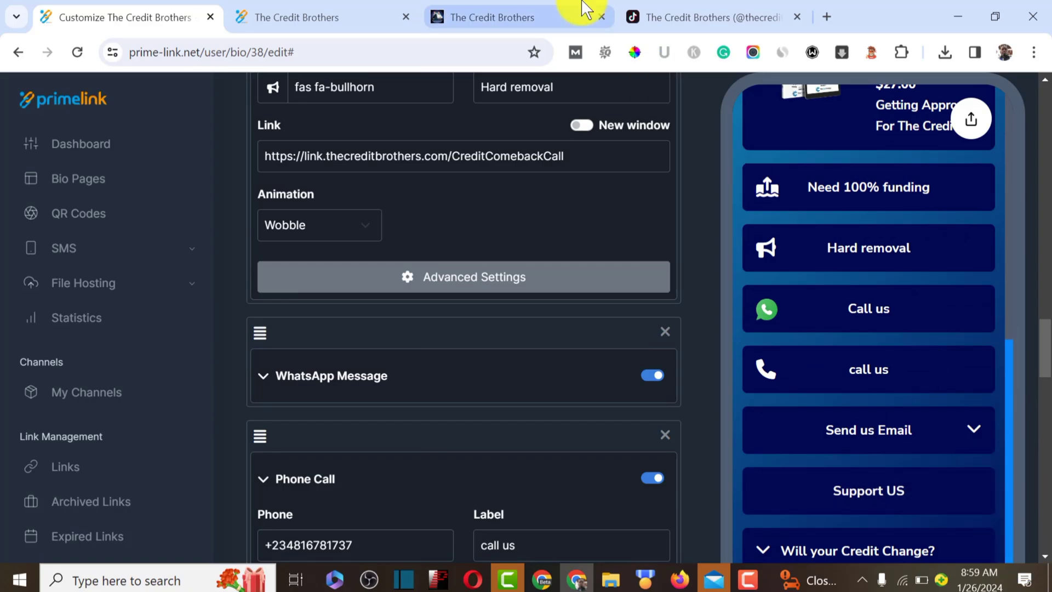
click(533, 12)
scroll(667, 212, down, 5)
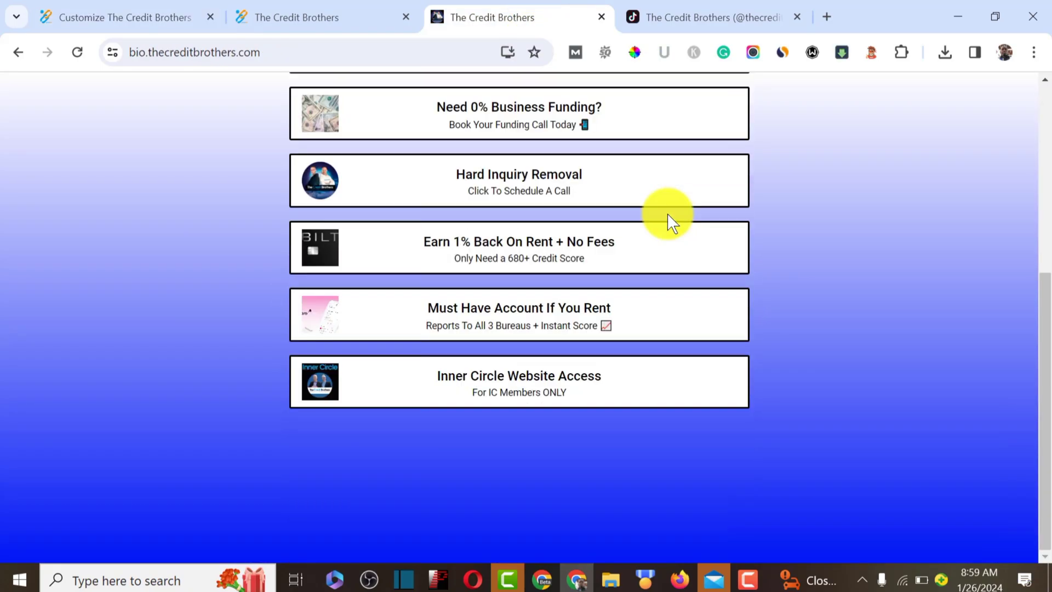
click(259, 12)
scroll(660, 197, down, 3)
scroll(659, 197, down, 5)
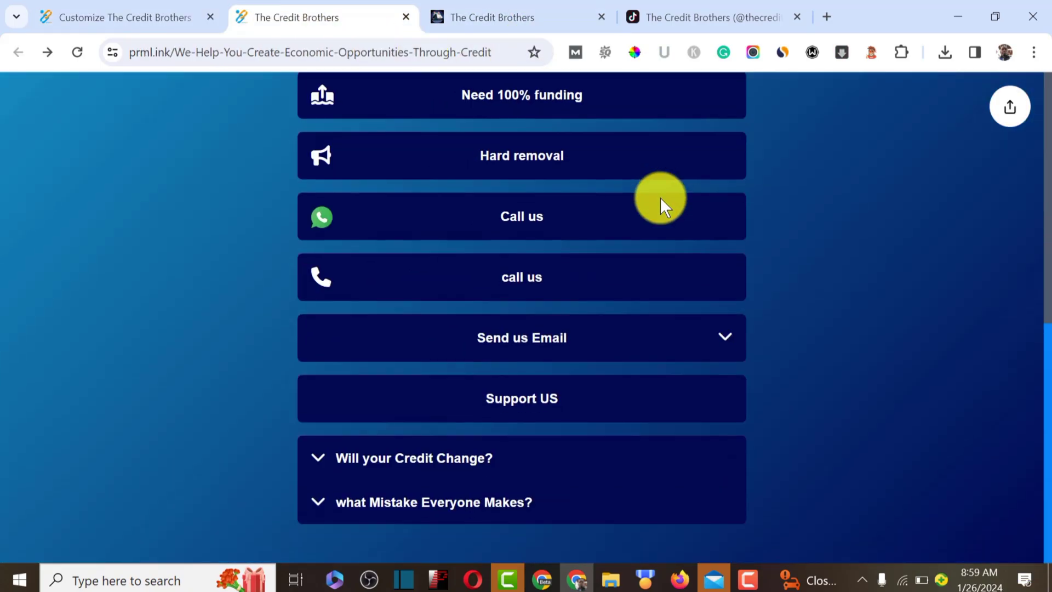
Alternate again between the original and prml.ink pages, checking matching sections.
click(506, 18)
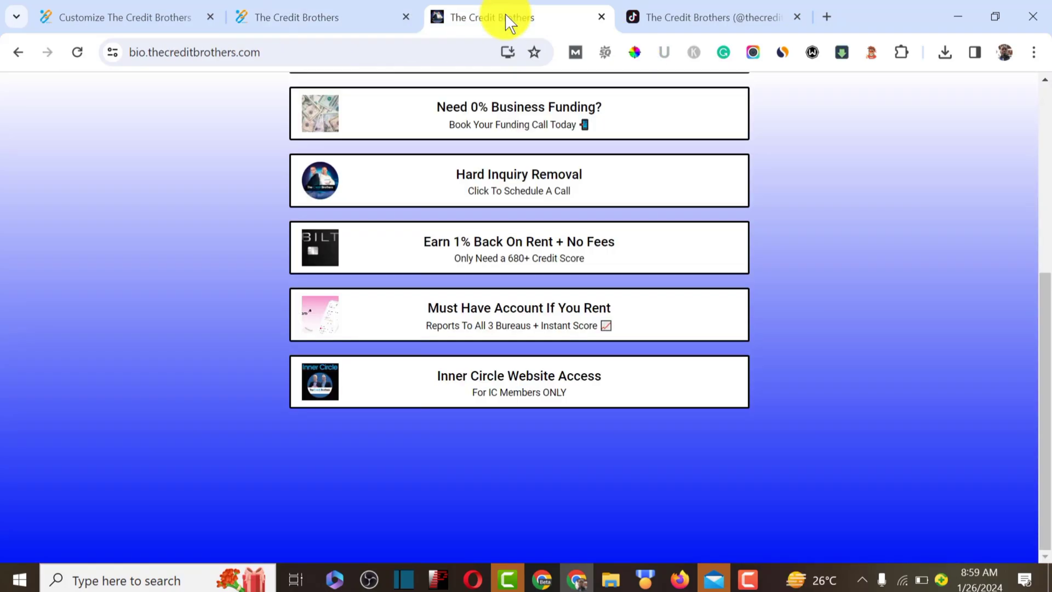
click(328, 15)
scroll(581, 318, up, 8)
scroll(580, 300, down, 8)
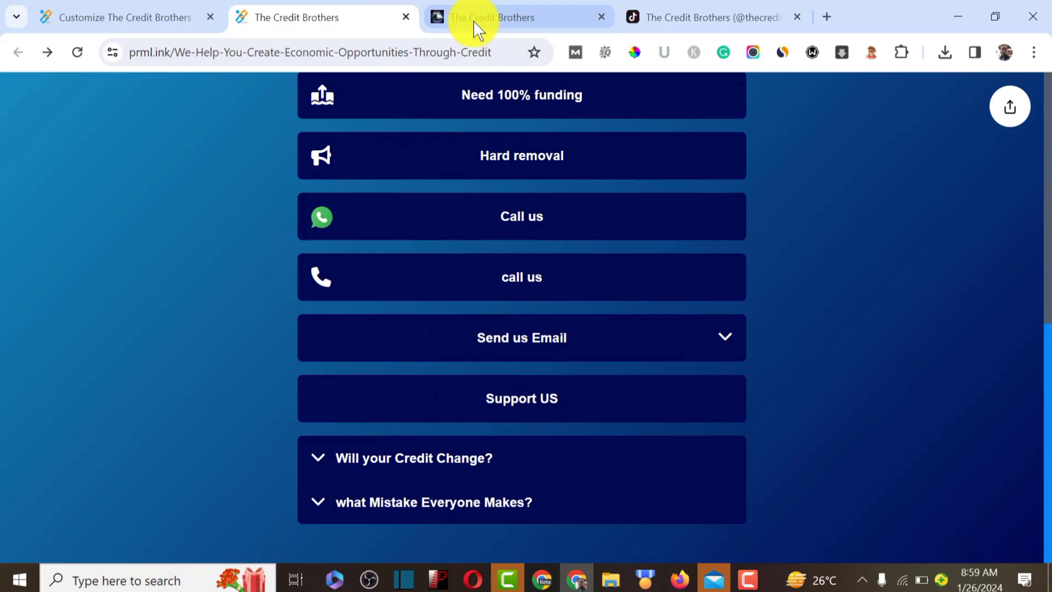
click(478, 24)
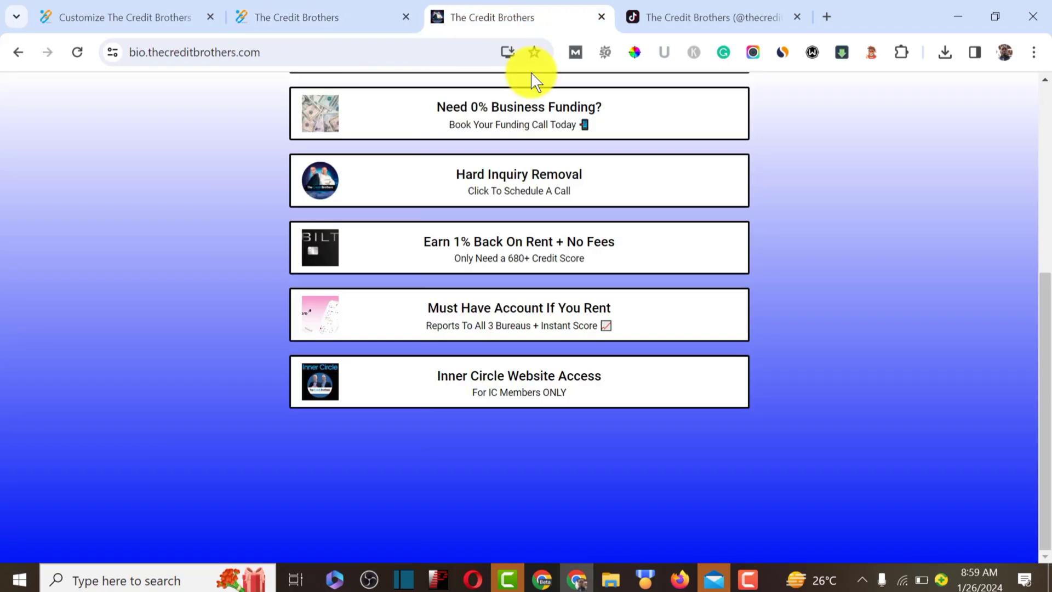
scroll(620, 320, up, 6)
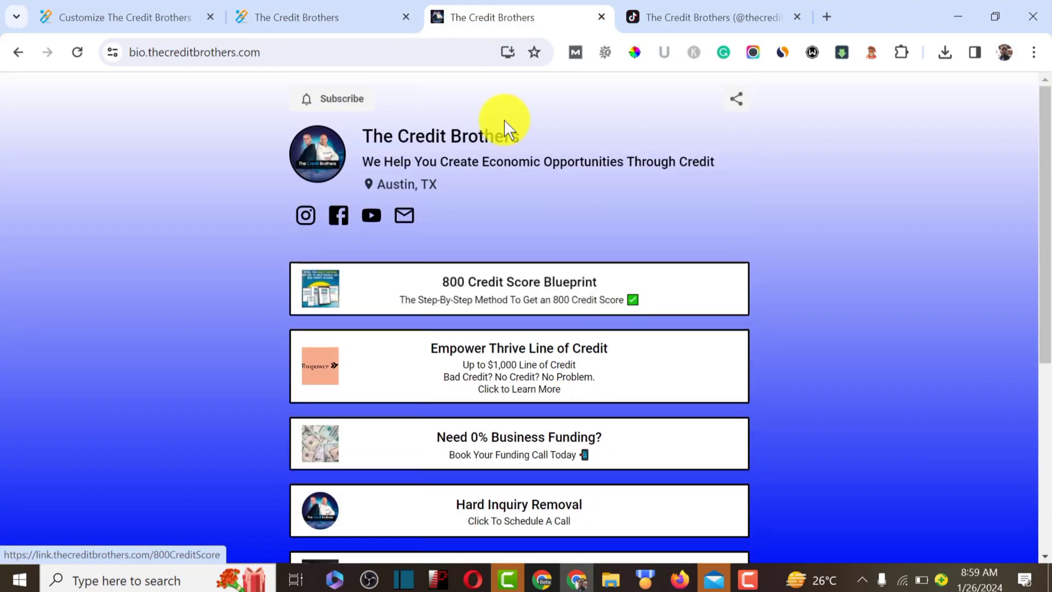
click(316, 12)
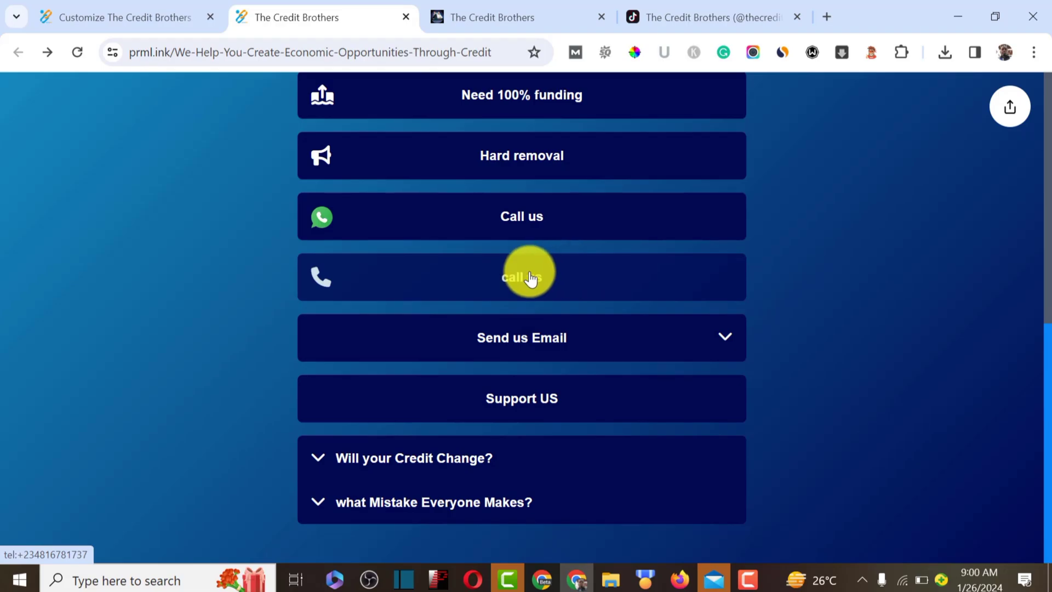
Expand the Send us Email row on the prml.ink page and scroll through its Email and Message fields.
click(715, 340)
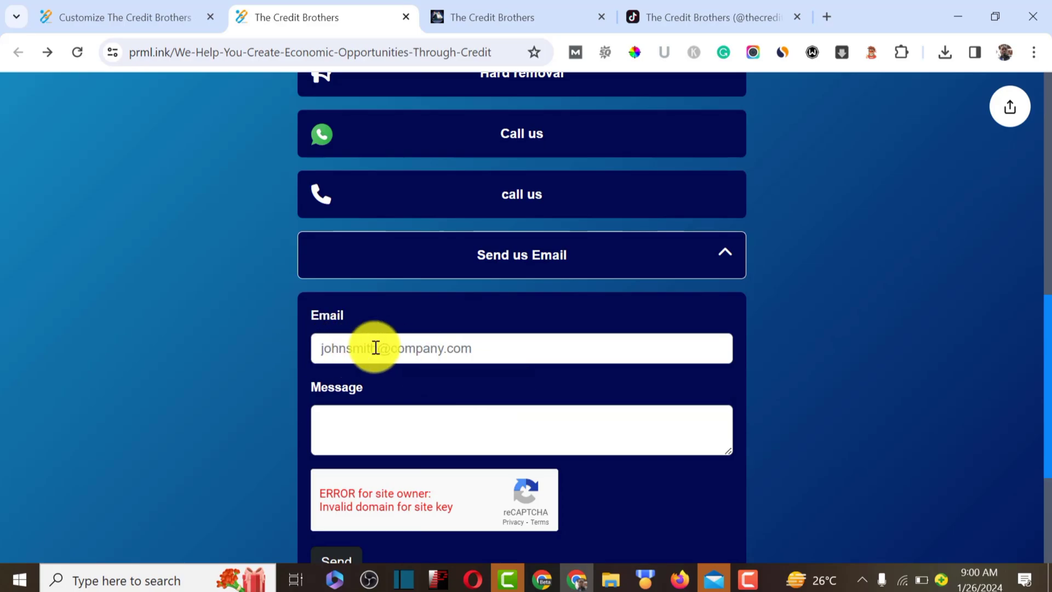
scroll(376, 354, down, 3)
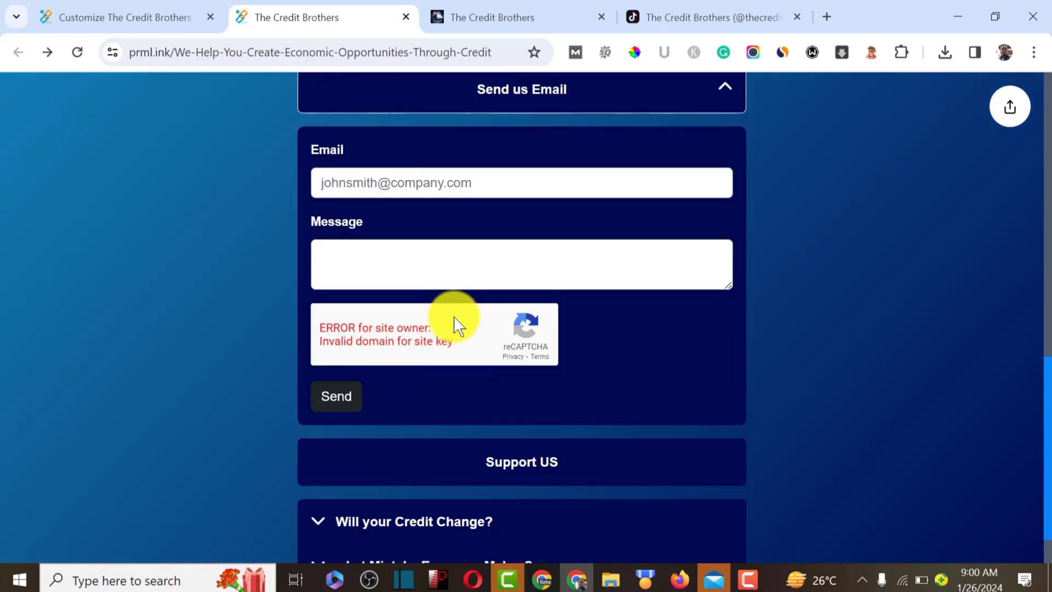
scroll(453, 305, up, 5)
scroll(459, 339, down, 2)
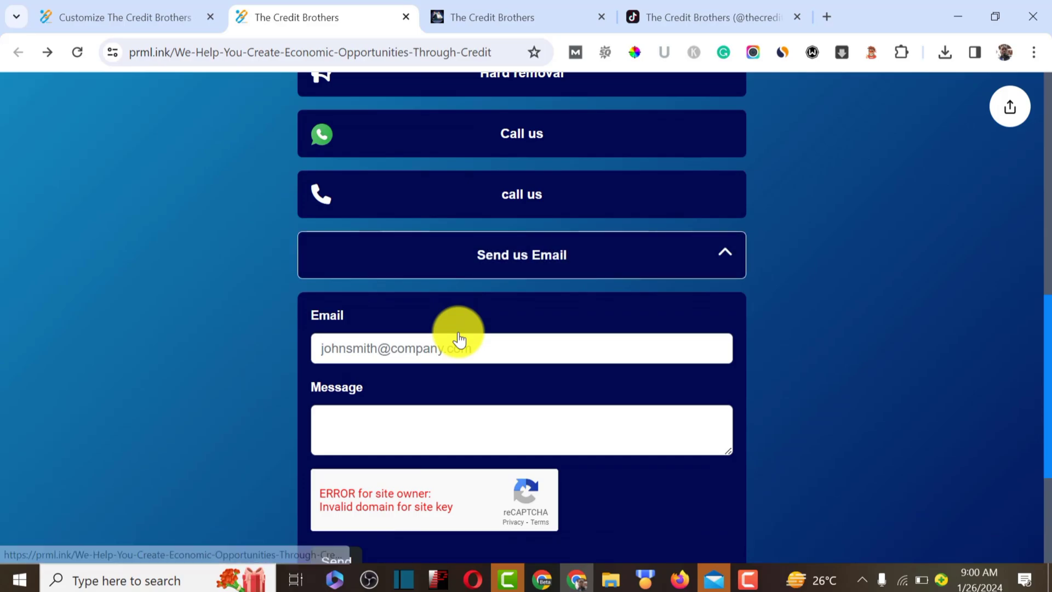
scroll(459, 339, down, 2)
scroll(459, 339, down, 2)
scroll(540, 372, down, 2)
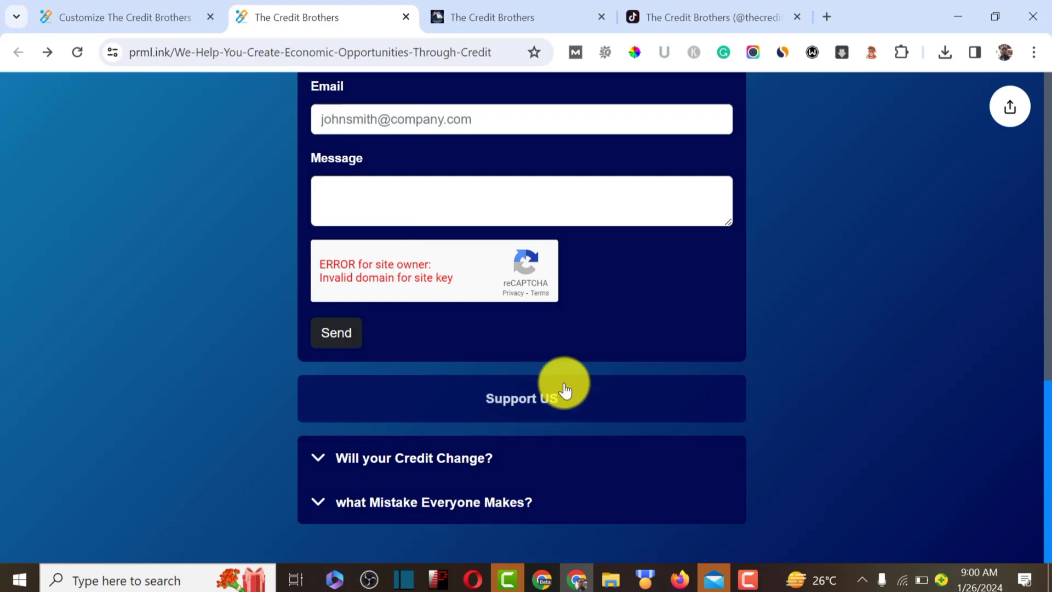
scroll(551, 398, up, 2)
scroll(554, 422, down, 2)
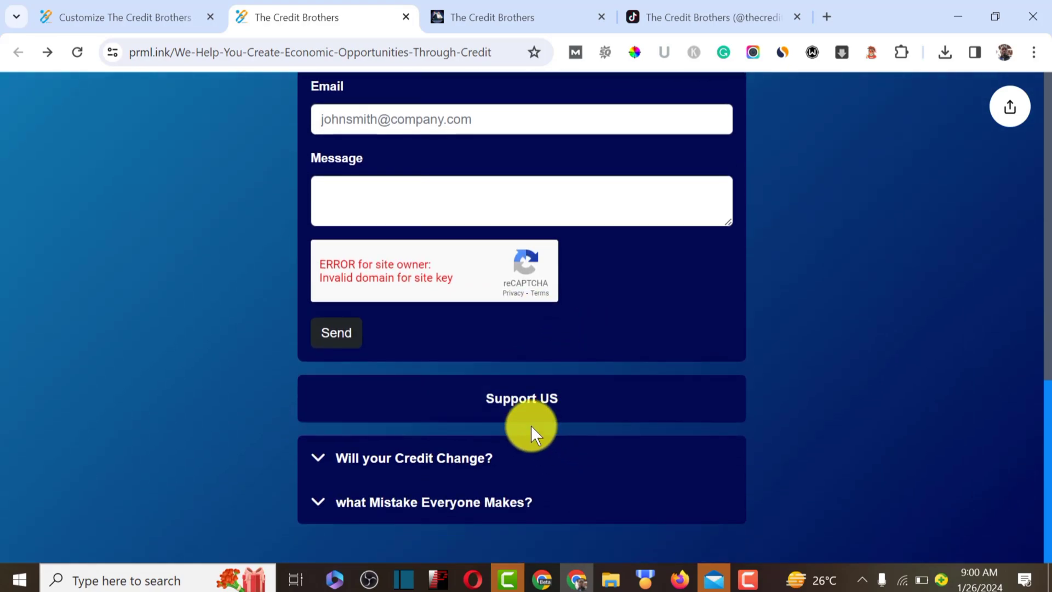
Try the Support US PayPal link, hit the payment error, and go back to the bio page.
click(524, 398)
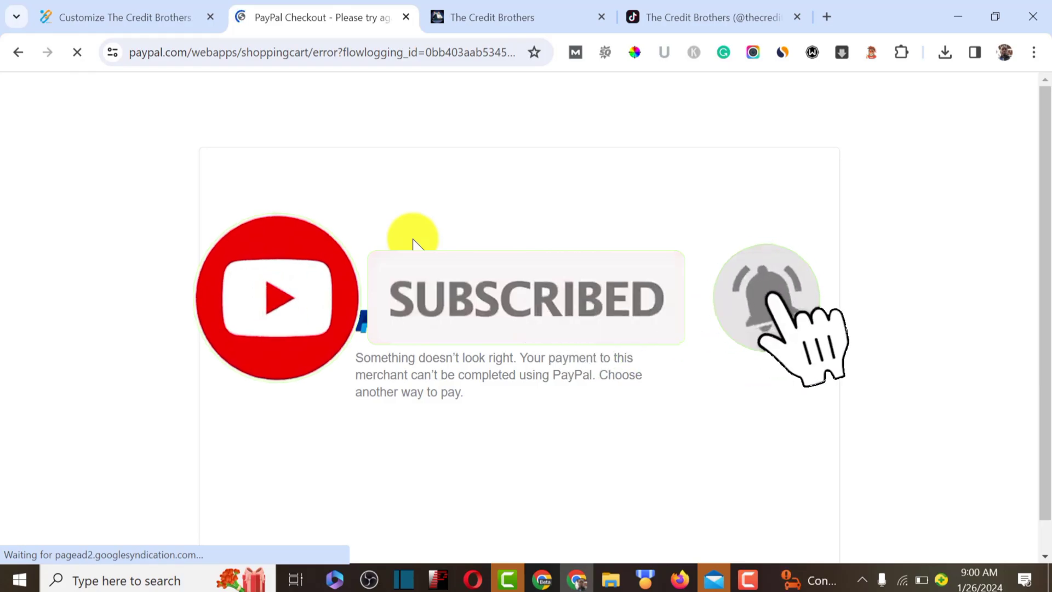
key(alt+Left)
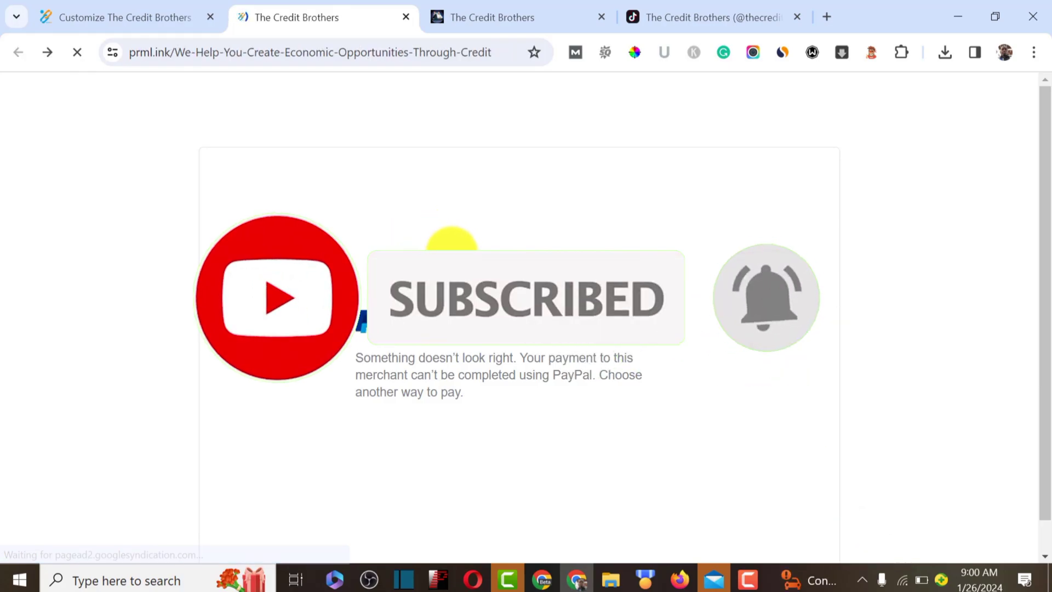
scroll(626, 302, down, 9)
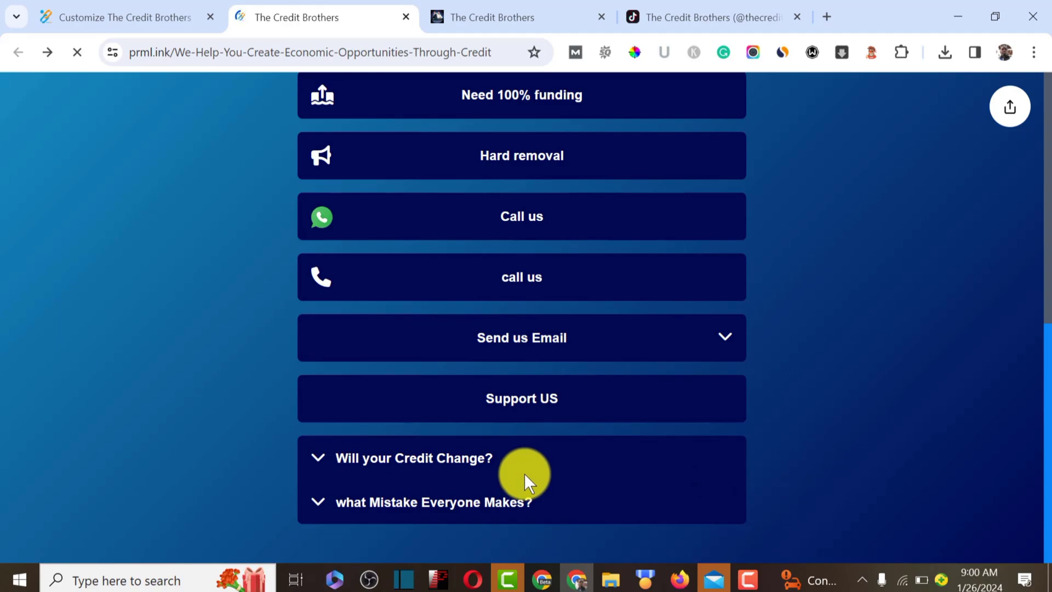
Expand the 'Will your Credit Change?' and 'what Mistake Everyone Makes?' FAQ answers and scroll the page.
click(356, 466)
scroll(411, 460, down, 1)
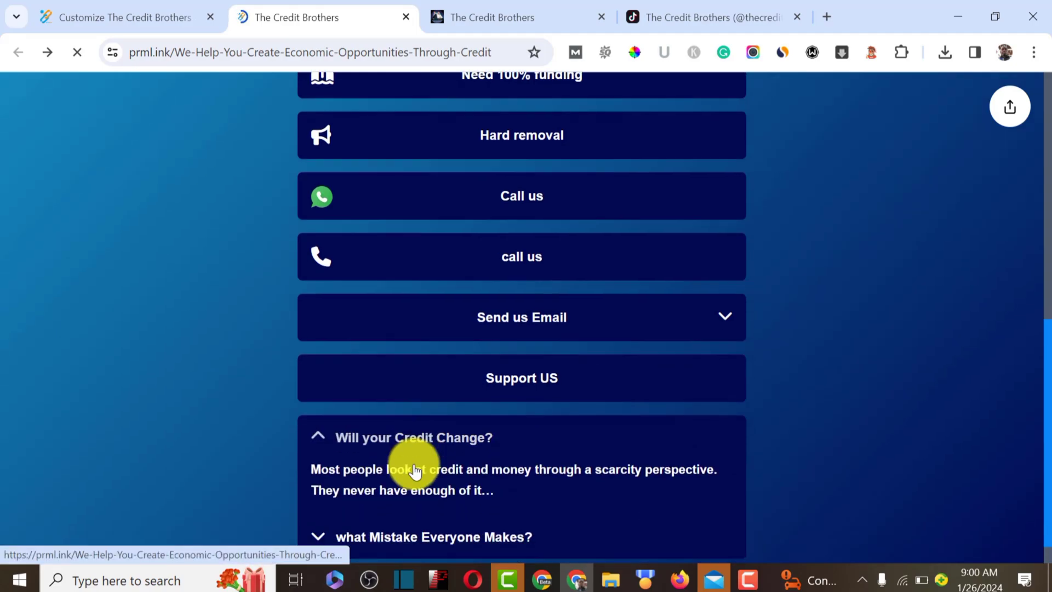
click(376, 504)
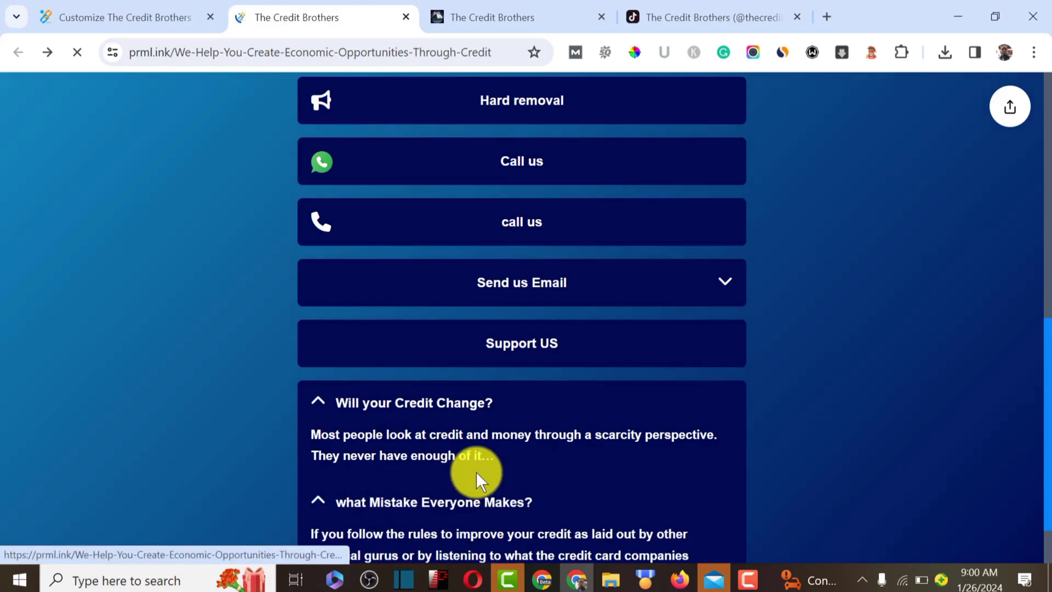
scroll(493, 471, down, 1)
scroll(559, 470, up, 6)
scroll(560, 469, up, 4)
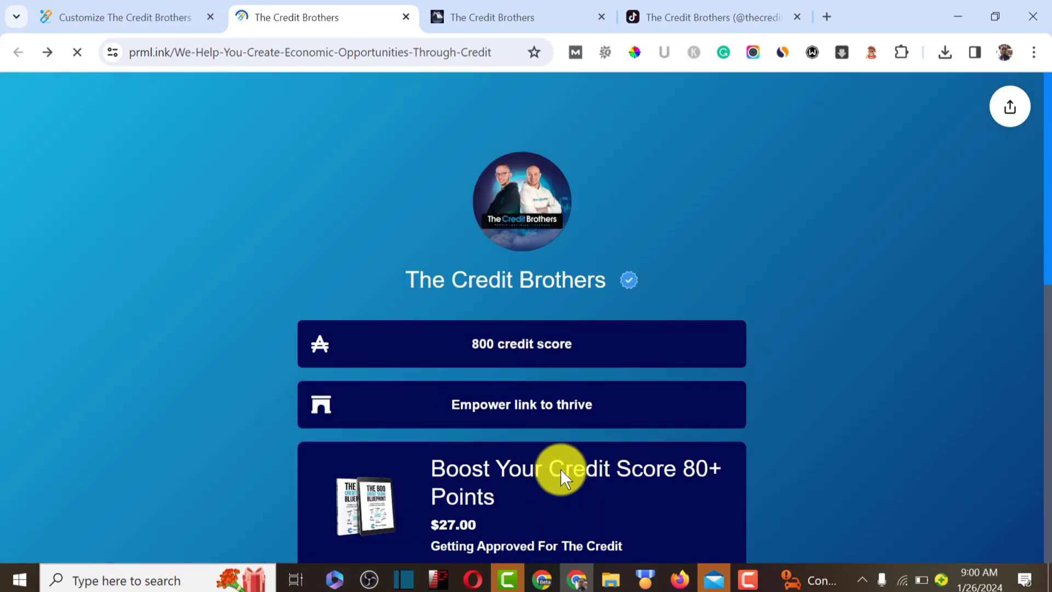
scroll(558, 472, down, 3)
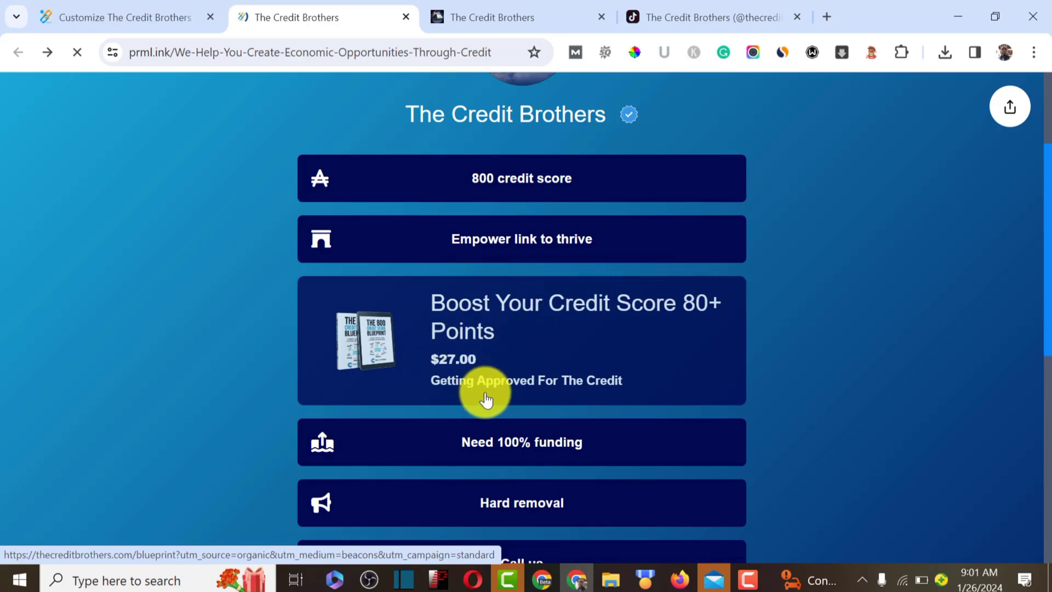
scroll(536, 375, down, 4)
scroll(536, 383, up, 7)
scroll(535, 383, down, 10)
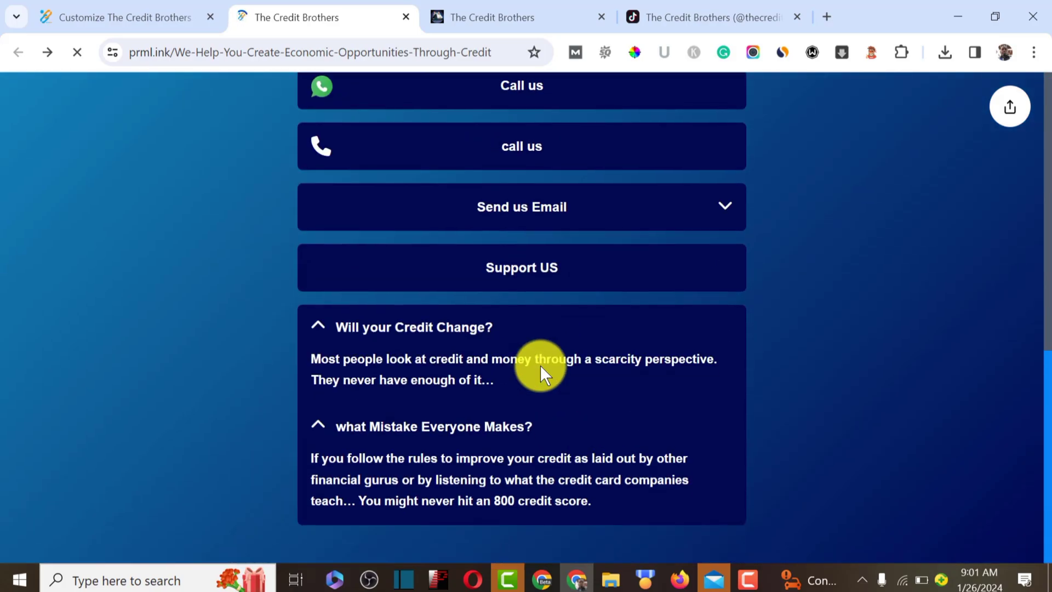
scroll(540, 365, up, 10)
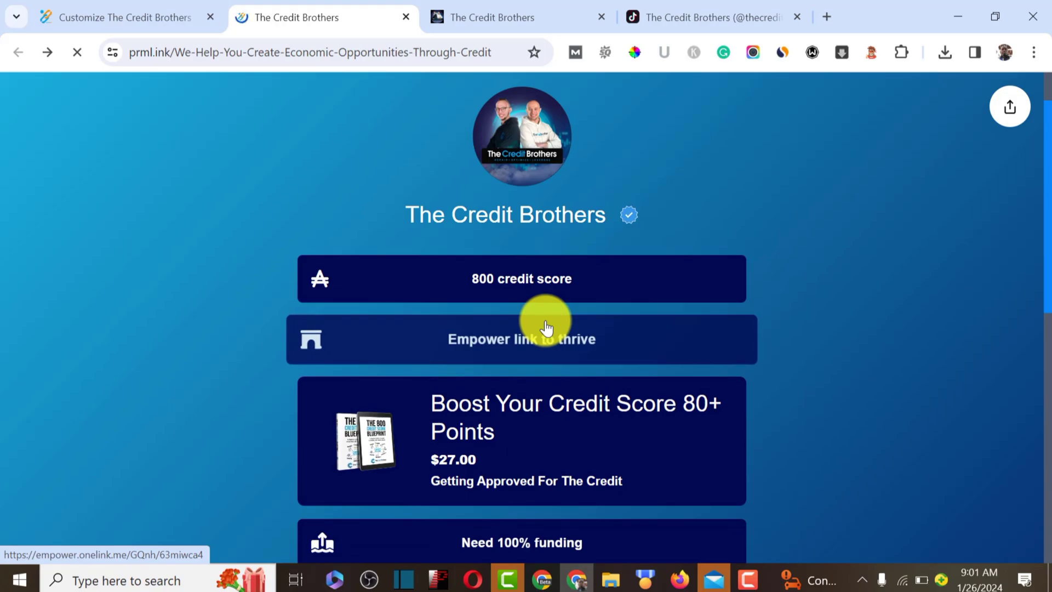
Check the original bio.thecreditbrothers.com page, then return to the prml.ink page.
click(500, 8)
scroll(718, 148, down, 6)
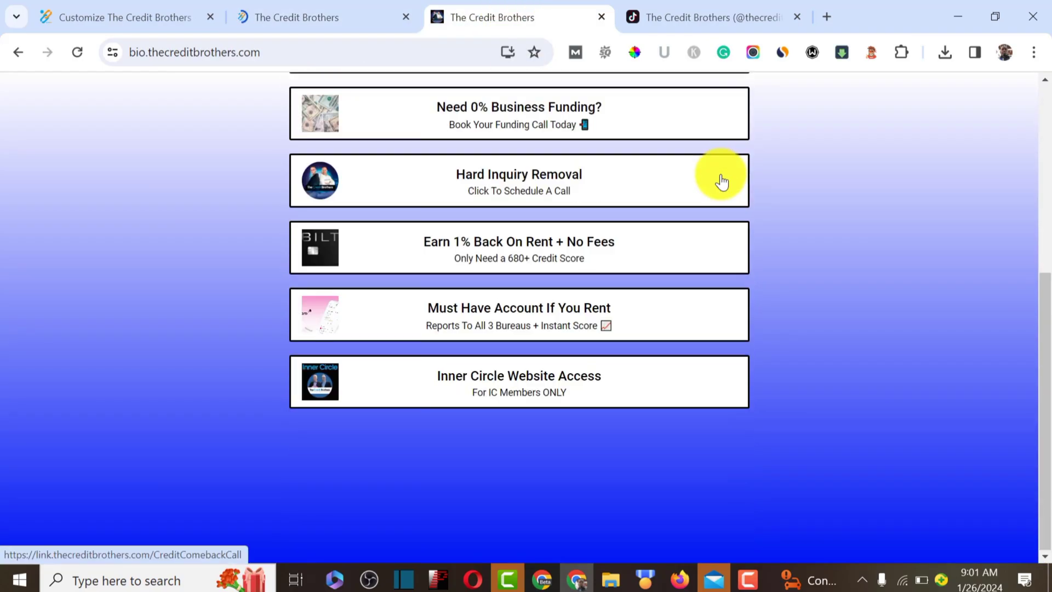
scroll(712, 137, up, 6)
click(342, 15)
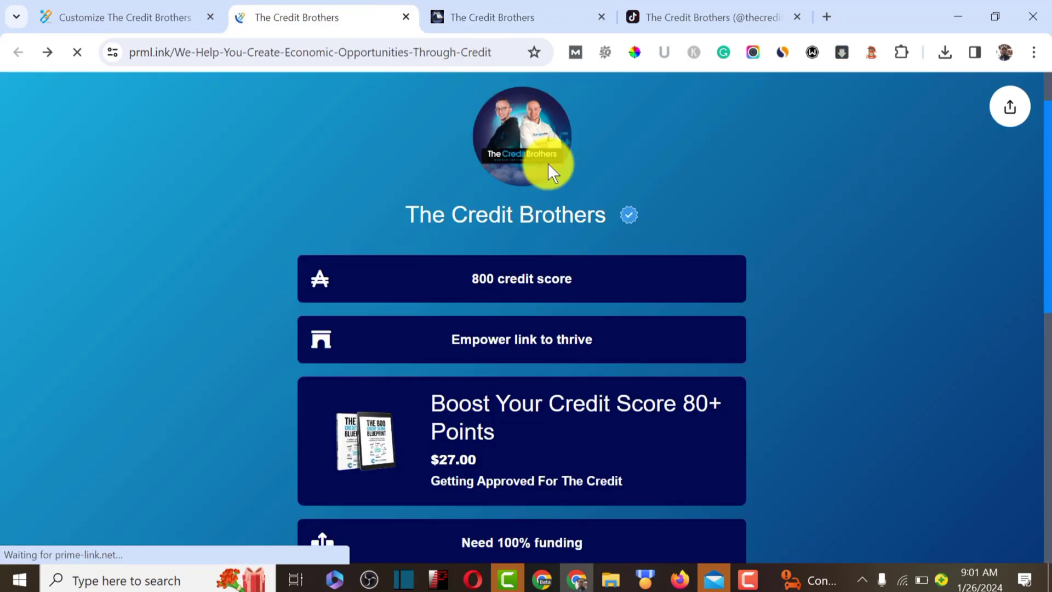
Open the published page's Share dialog and look over its QR code, page link and social sharing options.
click(1006, 119)
scroll(468, 297, down, 5)
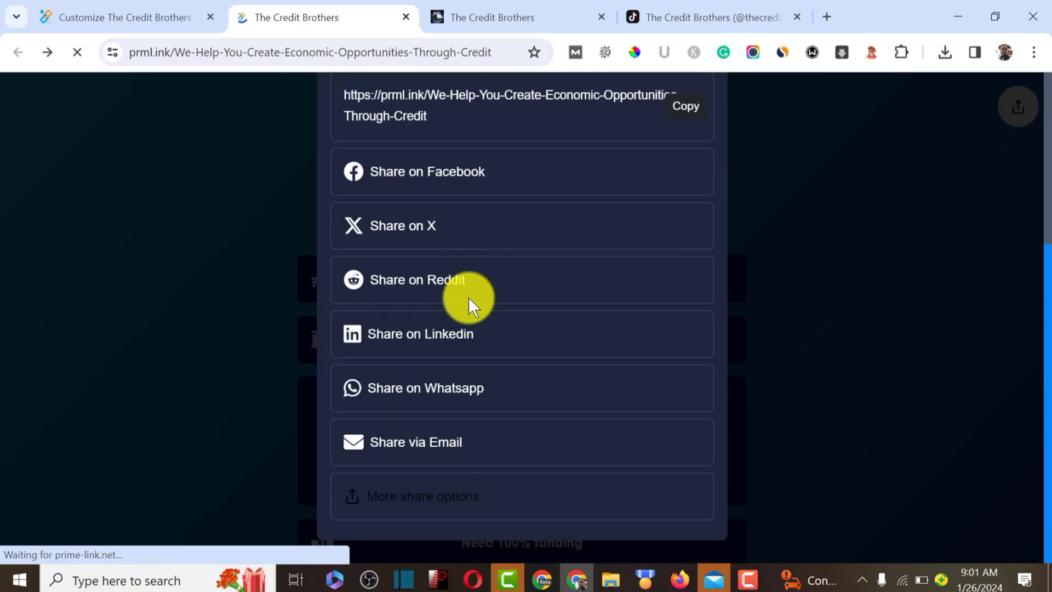
scroll(432, 306, up, 3)
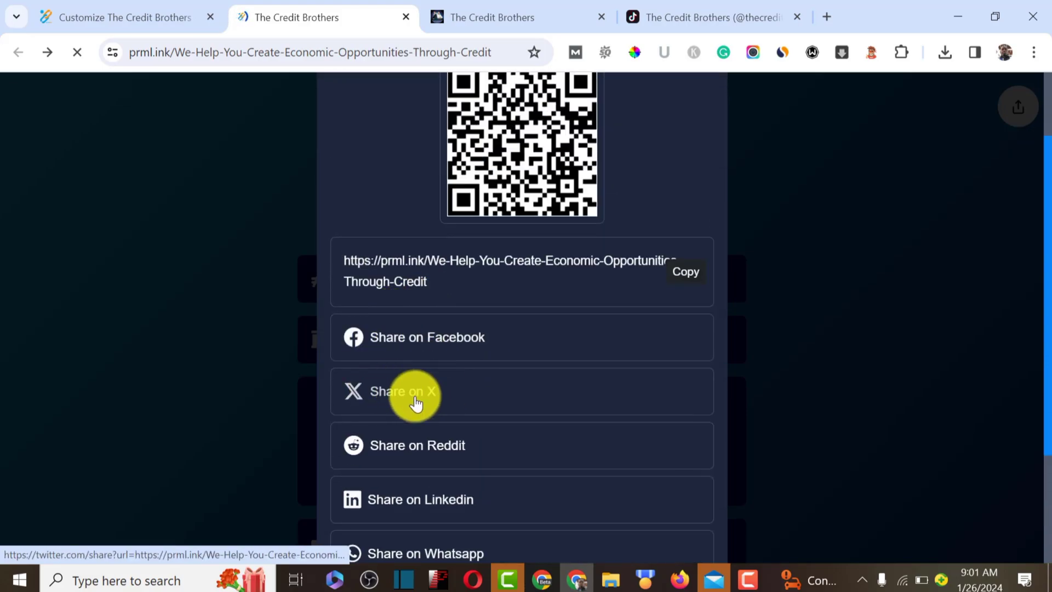
scroll(434, 399, down, 3)
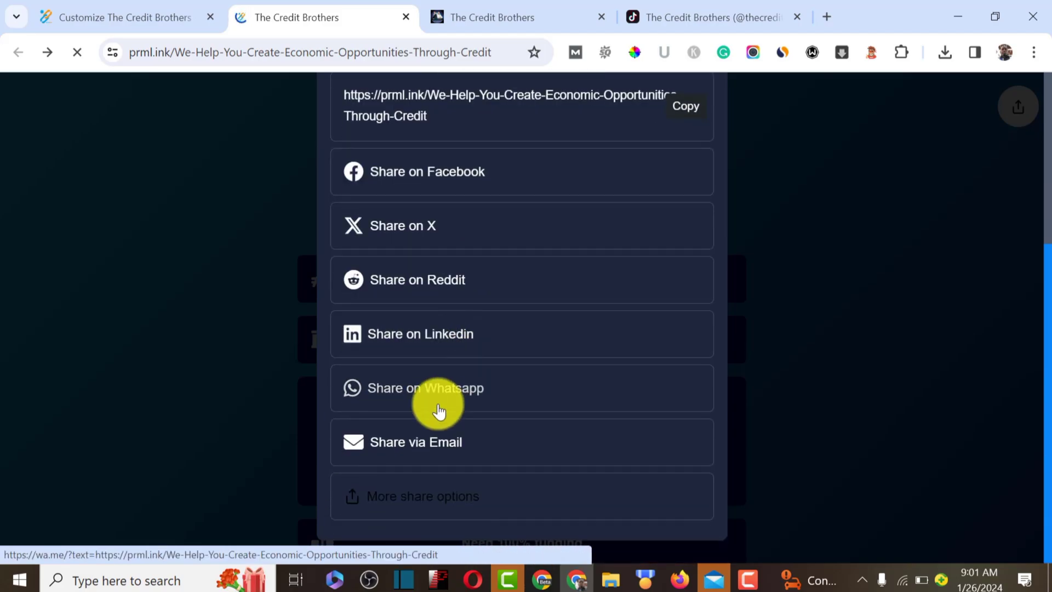
click(165, 13)
Scroll through the editor's link and contact form blocks down to the FAQs block with its two credit questions.
scroll(638, 229, up, 12)
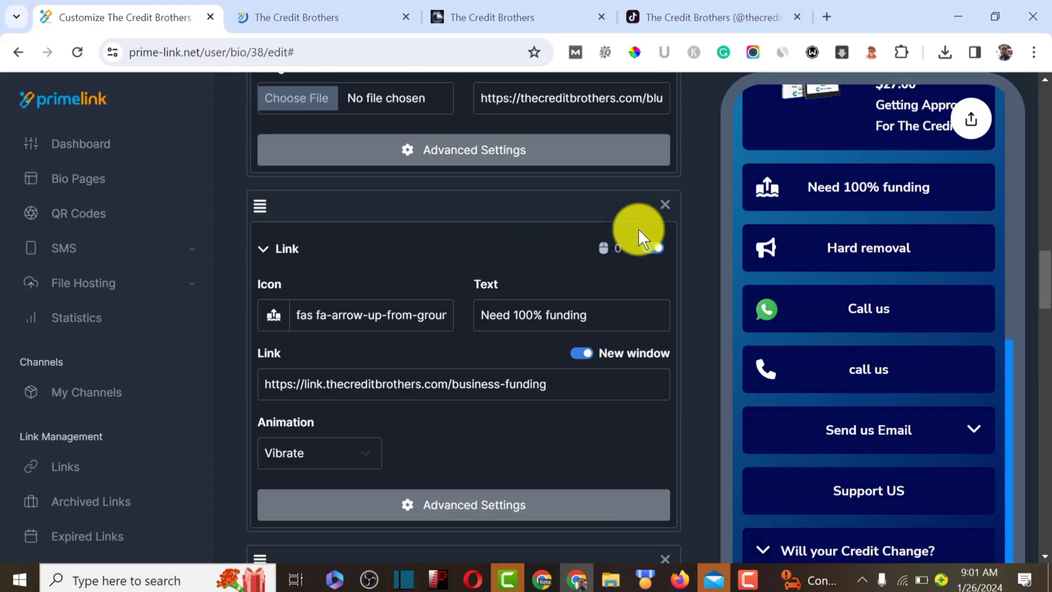
scroll(639, 228, up, 10)
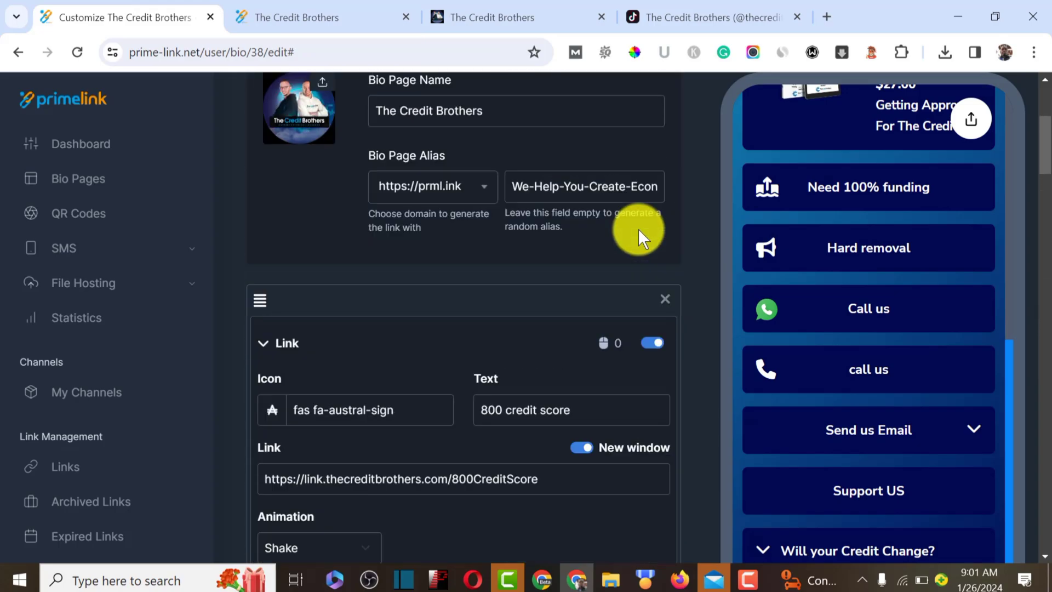
scroll(639, 228, down, 10)
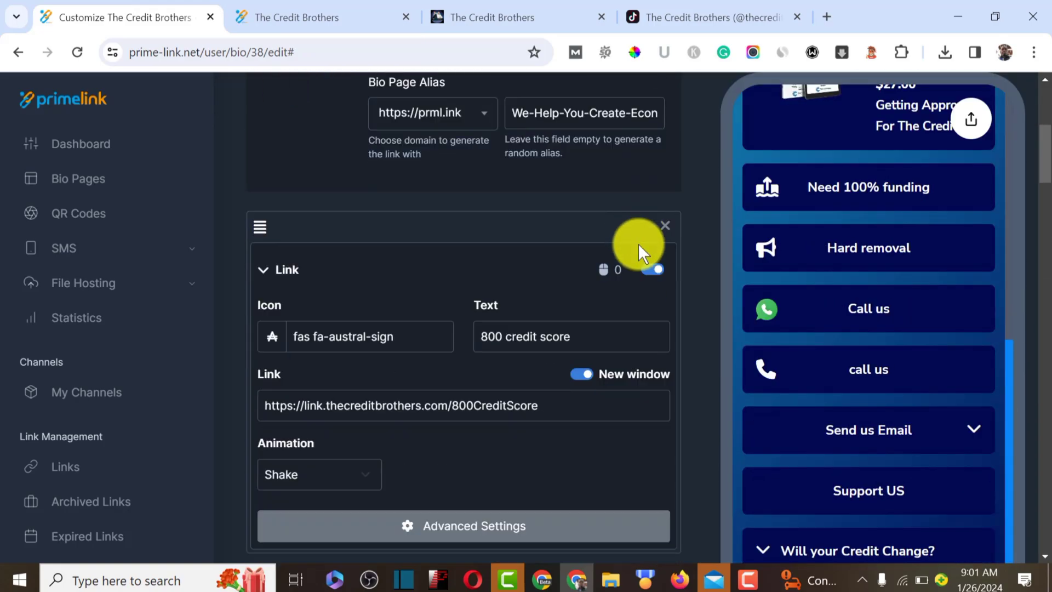
scroll(636, 247, down, 12)
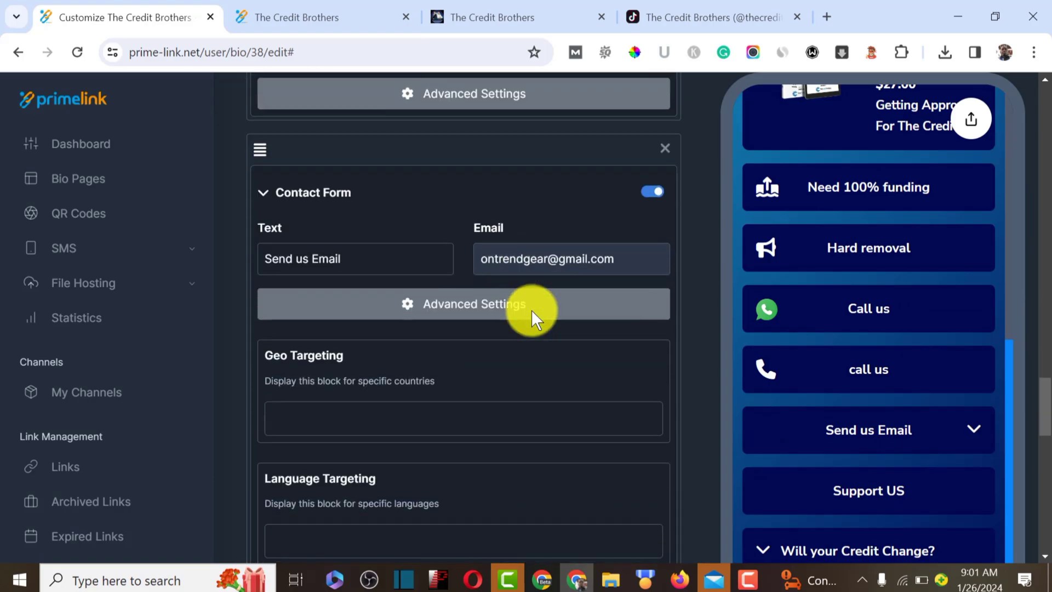
scroll(531, 310, down, 10)
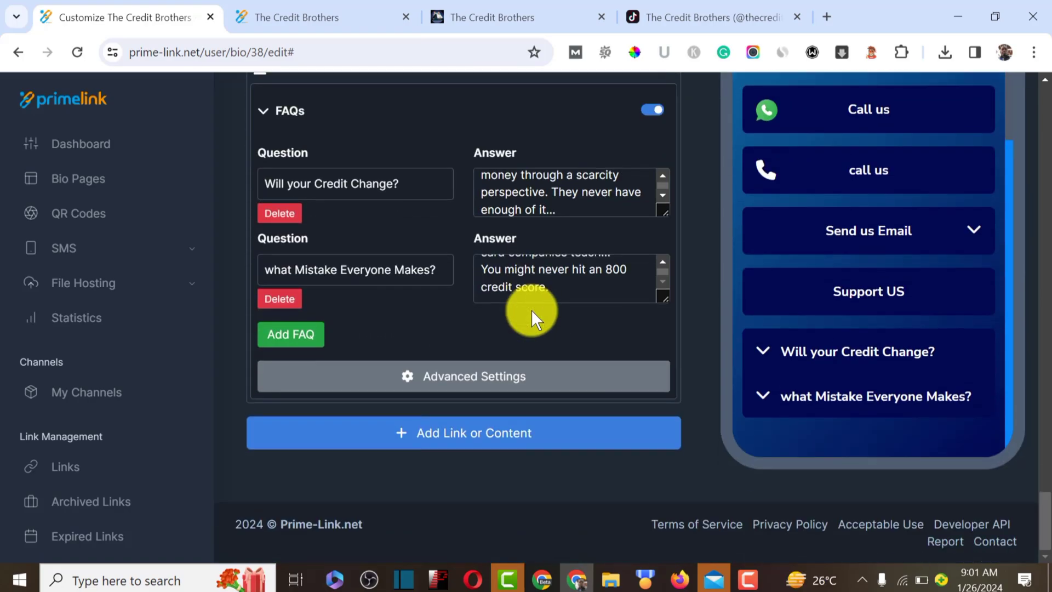
Open the Add Link or Content dialog and browse the available block types.
click(422, 430)
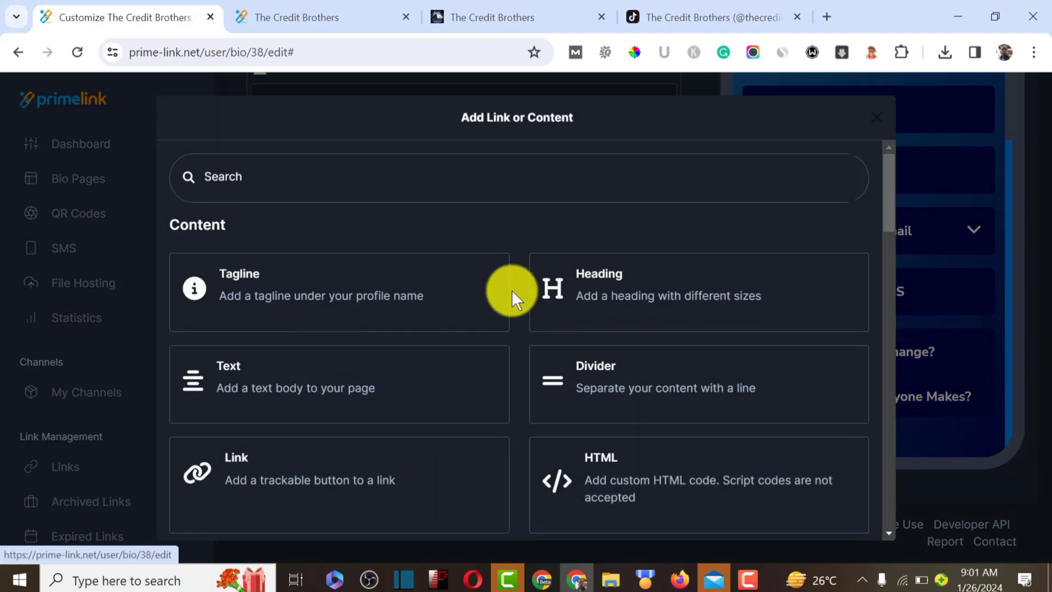
scroll(581, 315, down, 3)
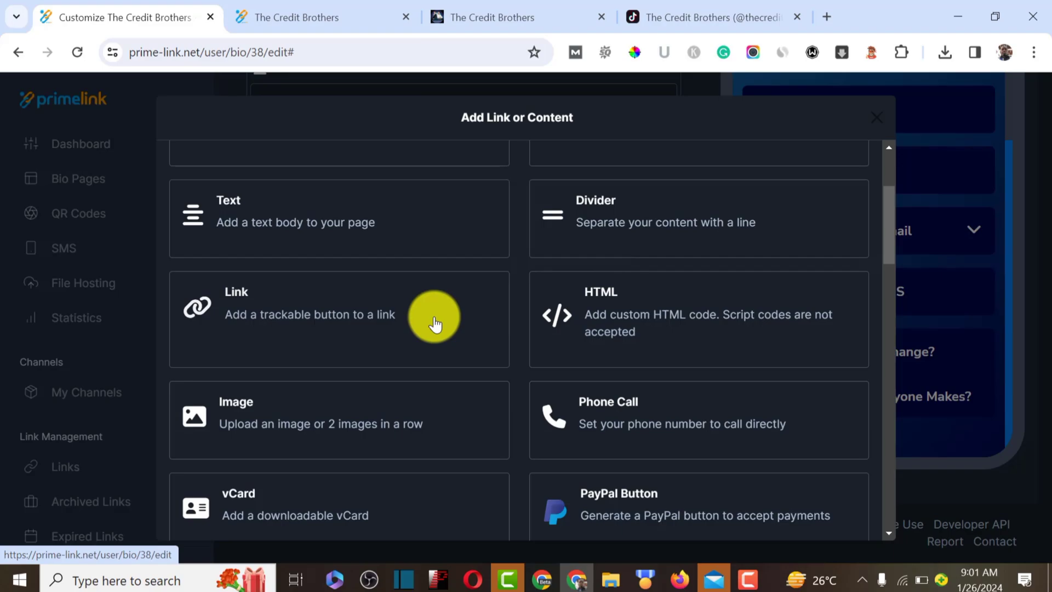
scroll(548, 306, down, 3)
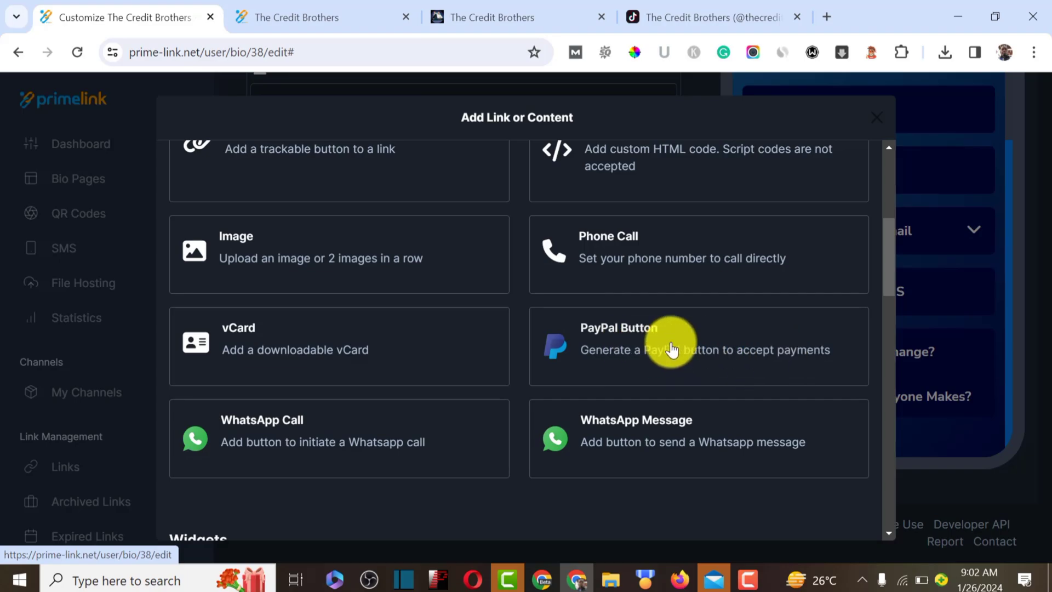
scroll(671, 349, down, 5)
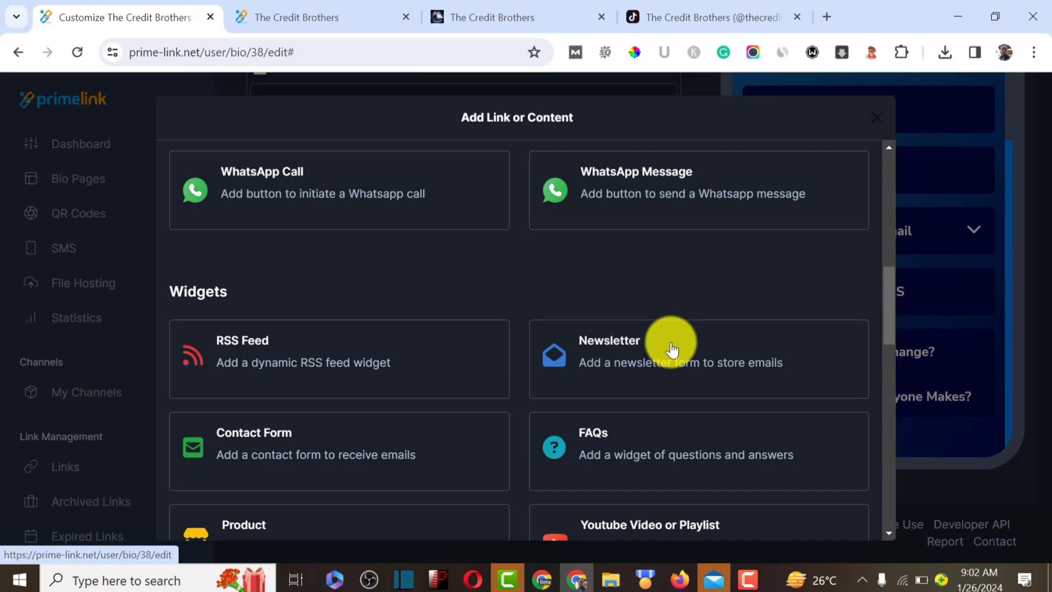
scroll(670, 345, down, 3)
scroll(512, 268, up, 3)
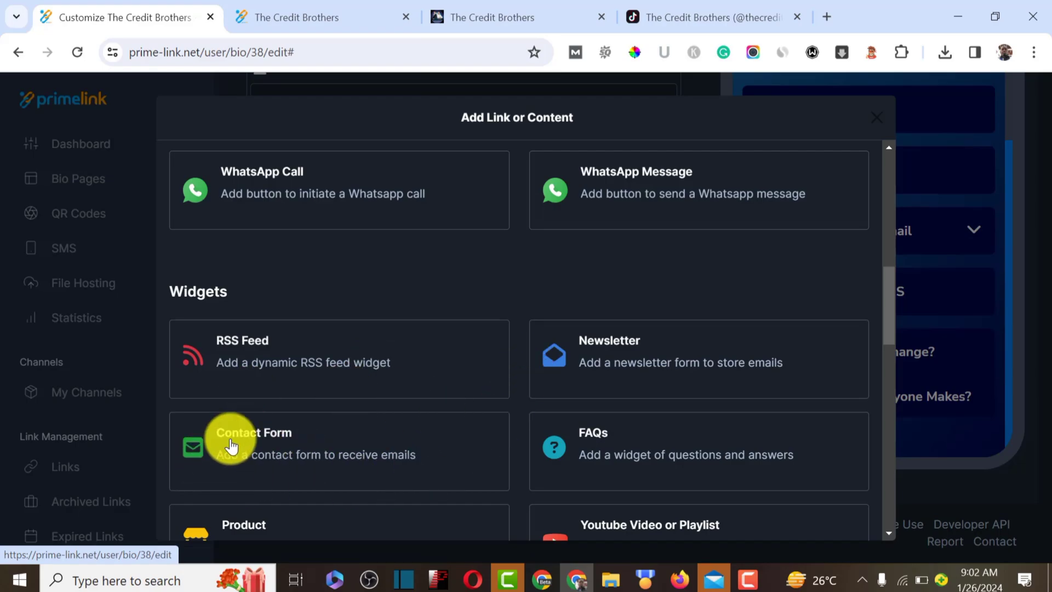
scroll(311, 440, down, 1)
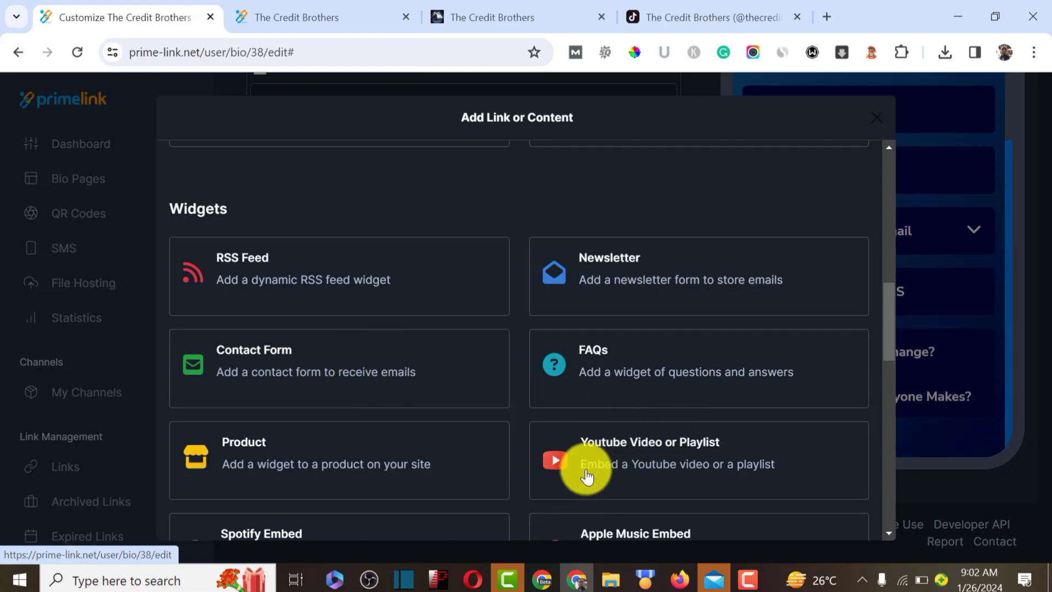
scroll(598, 466, down, 2)
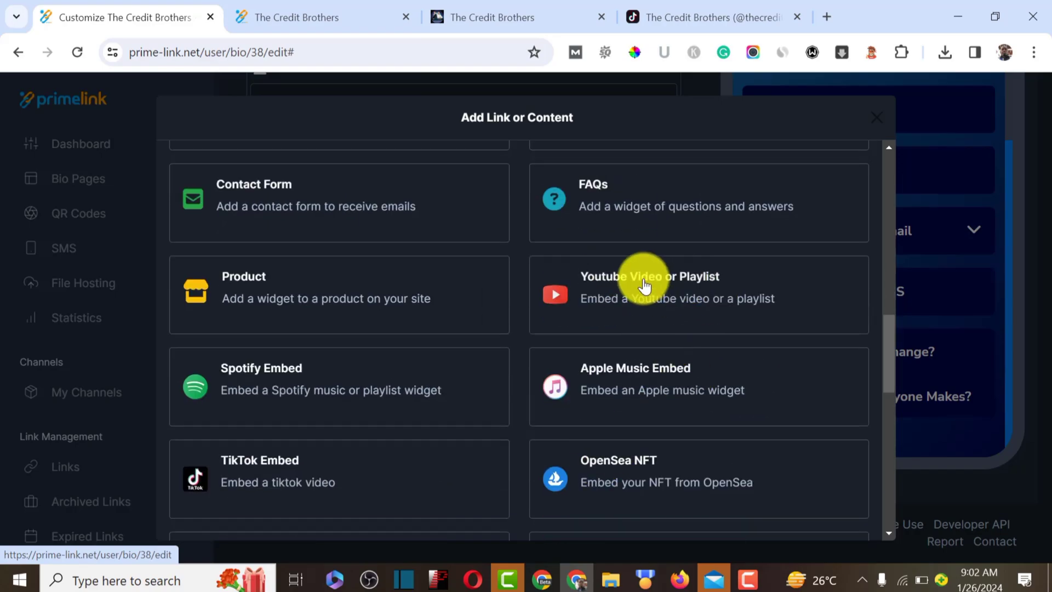
scroll(644, 285, down, 3)
scroll(652, 262, down, 6)
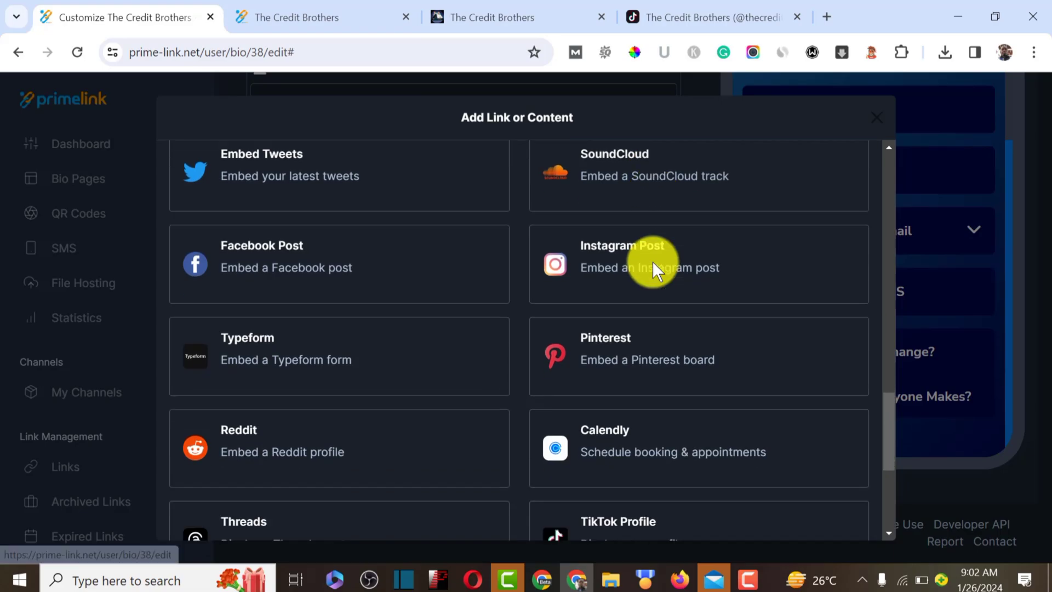
Return to the top of the dialog and choose the Link card under Content.
scroll(652, 262, up, 3)
scroll(652, 262, down, 5)
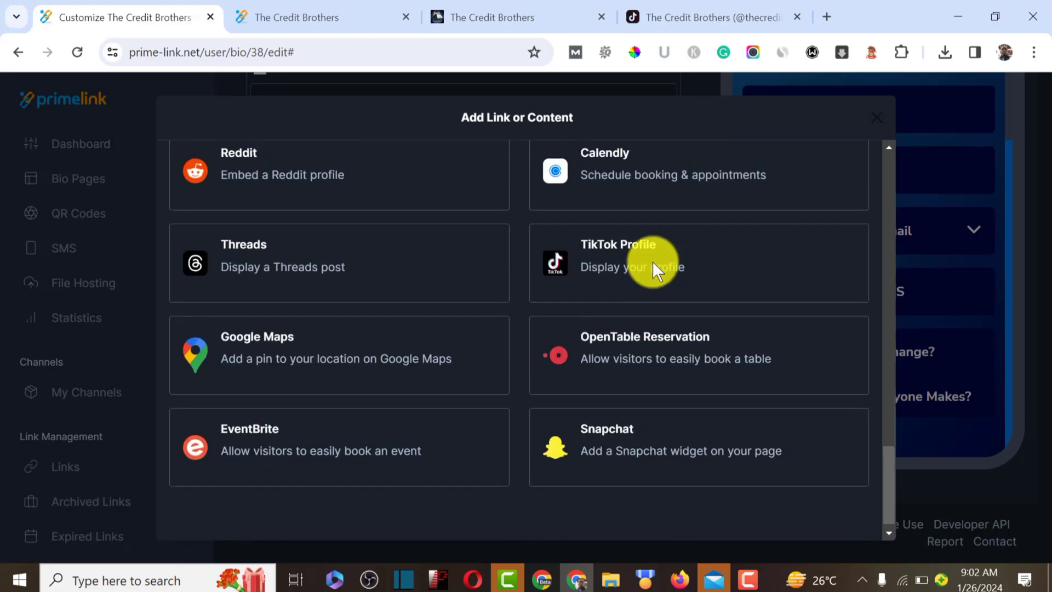
scroll(652, 262, up, 12)
scroll(654, 268, up, 15)
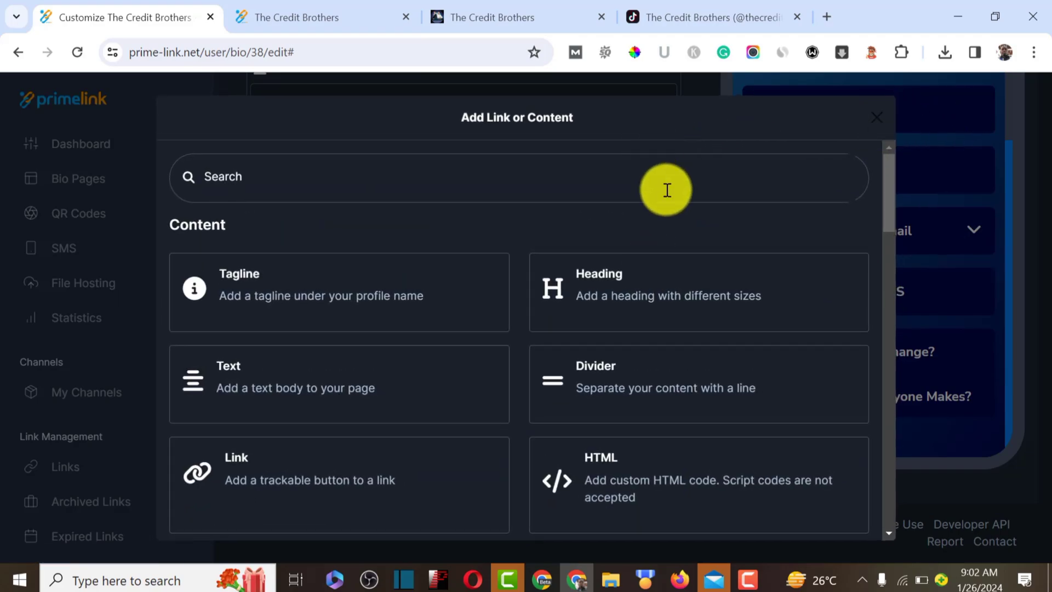
scroll(597, 290, down, 9)
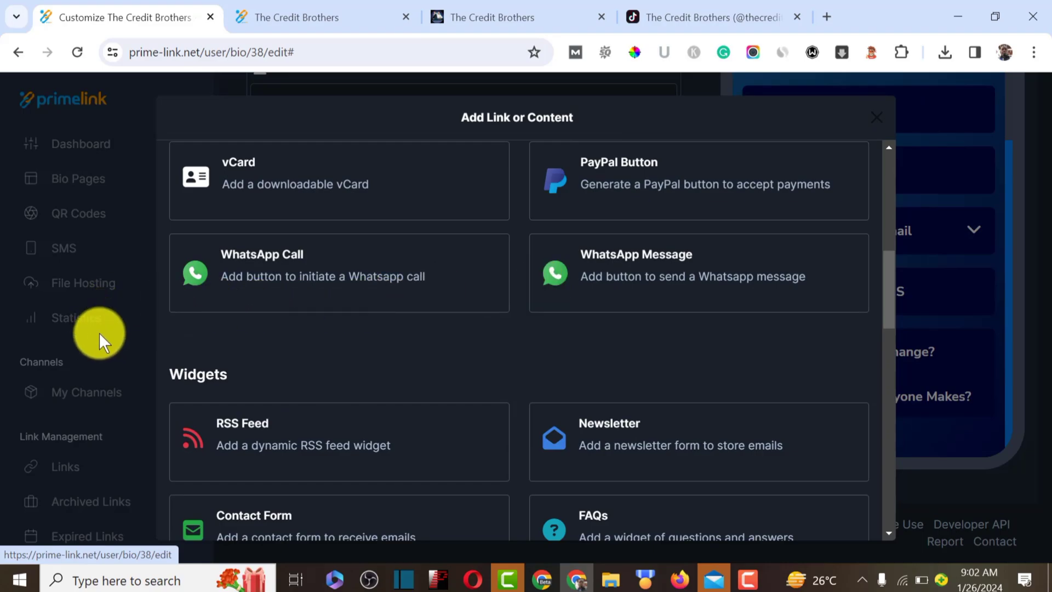
scroll(742, 246, up, 5)
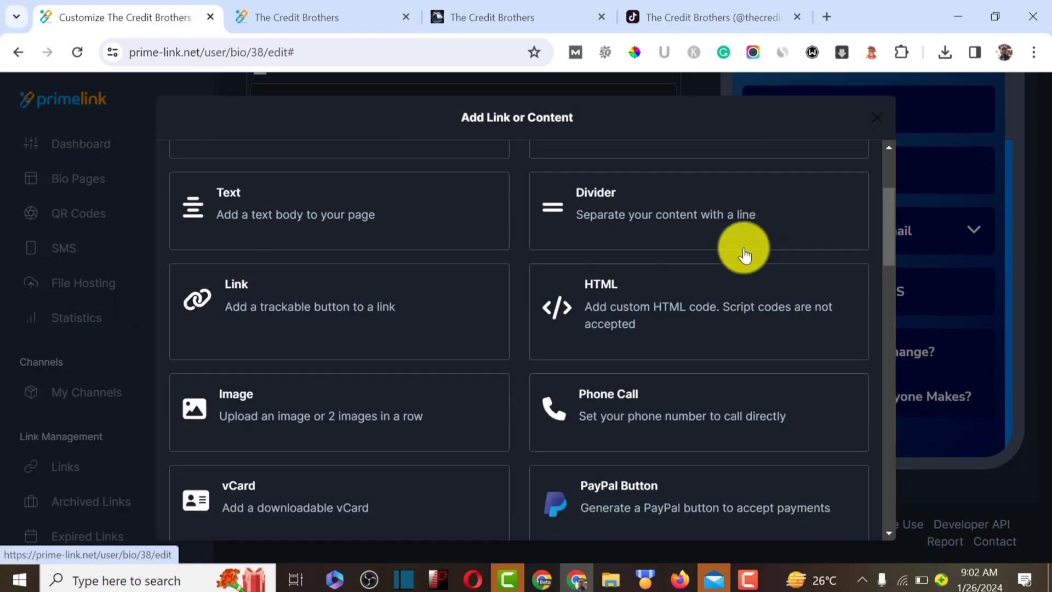
scroll(744, 254, up, 3)
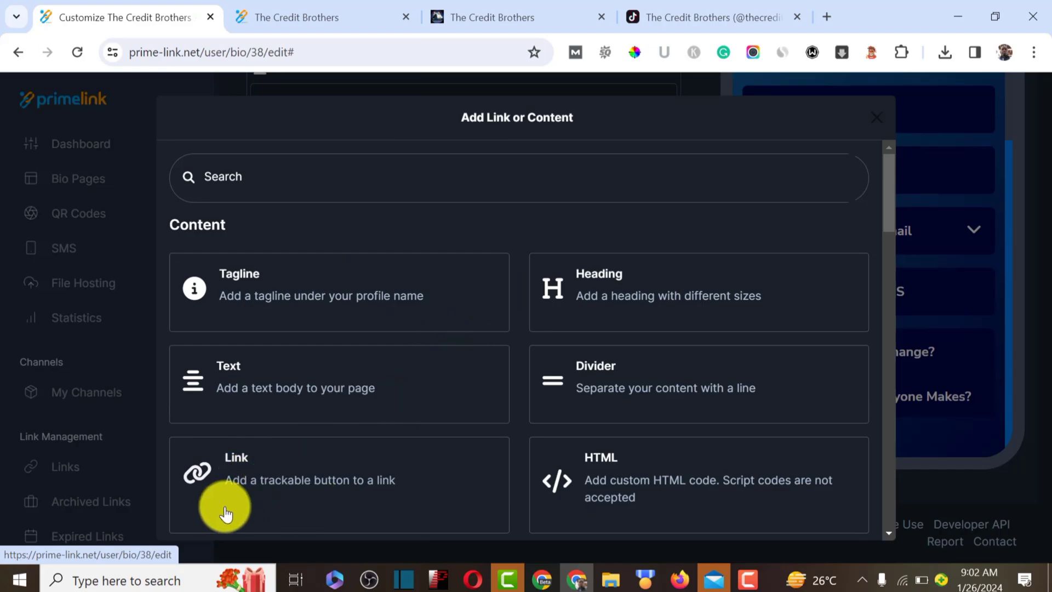
click(333, 444)
scroll(427, 423, down, 2)
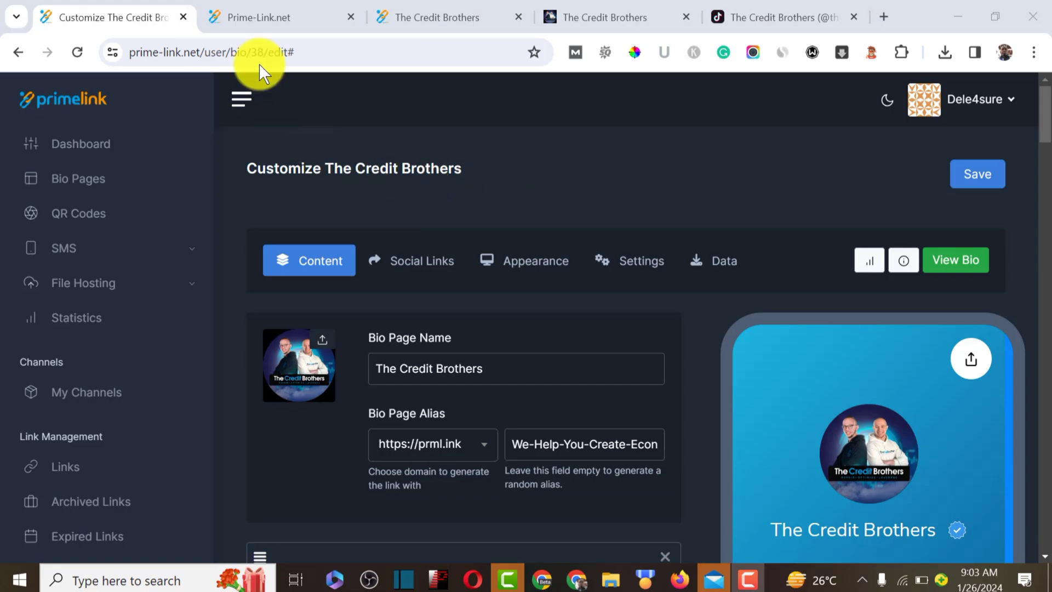
click(247, 15)
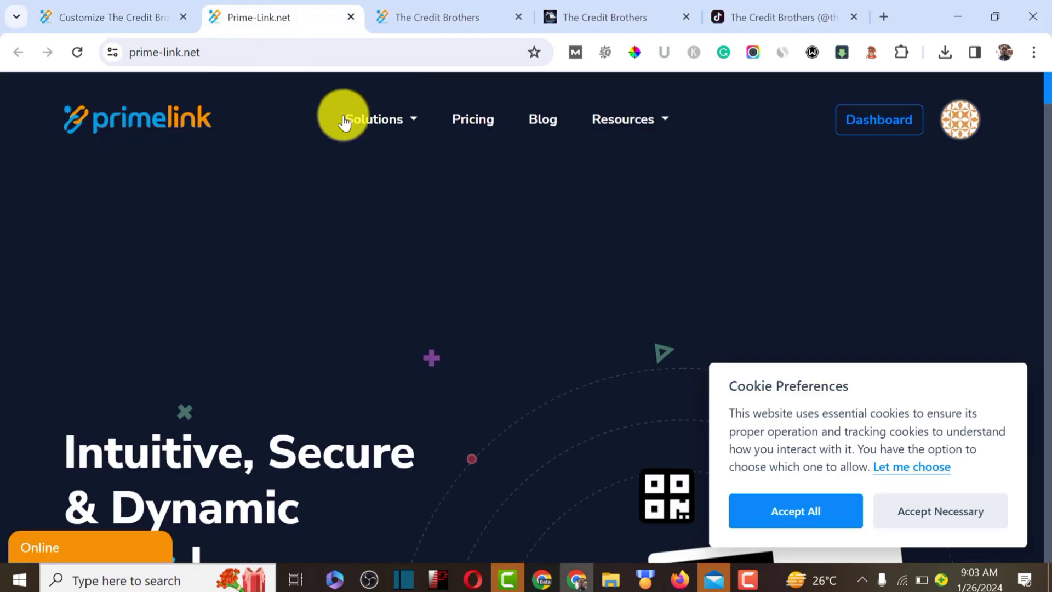
click(475, 122)
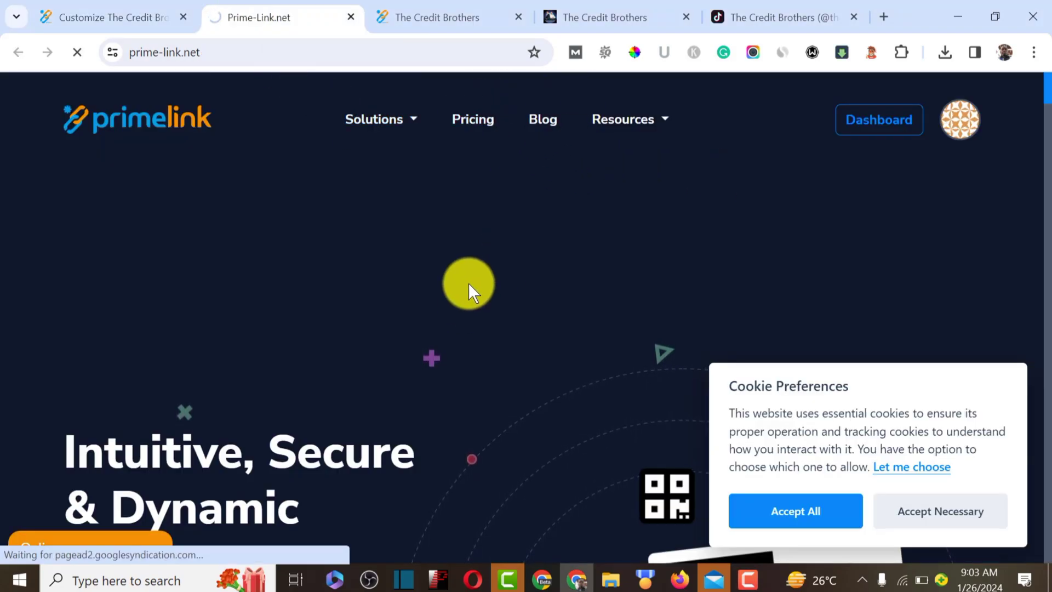
scroll(484, 322, down, 5)
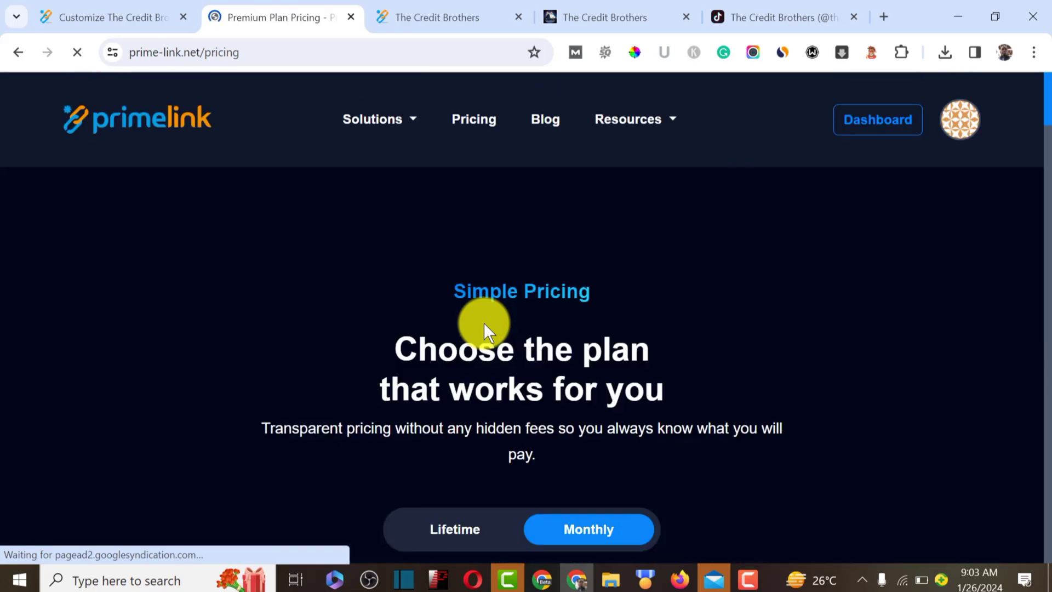
scroll(476, 425, down, 9)
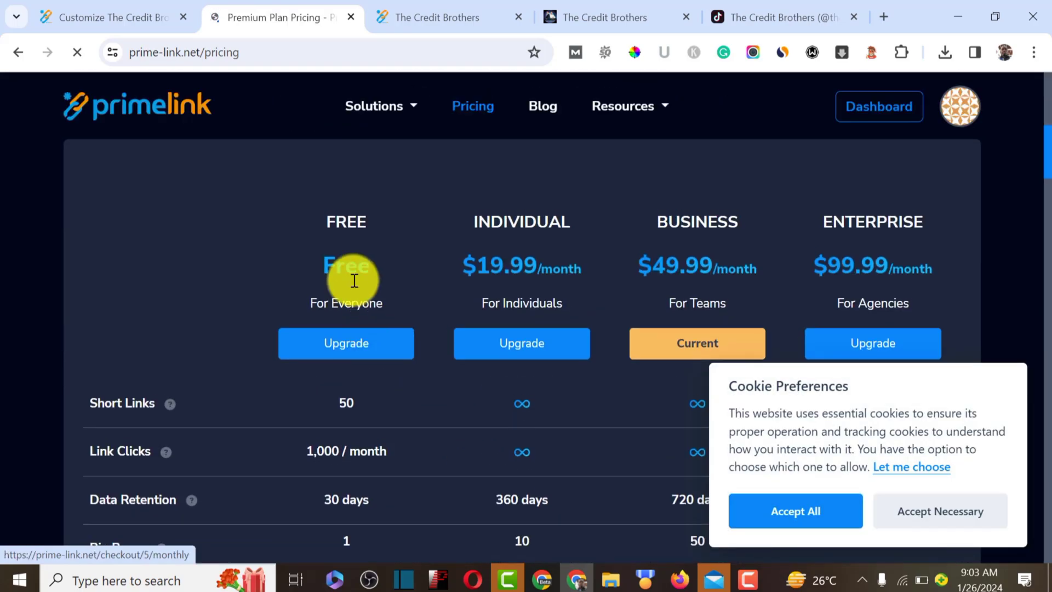
drag(346, 220, 374, 273)
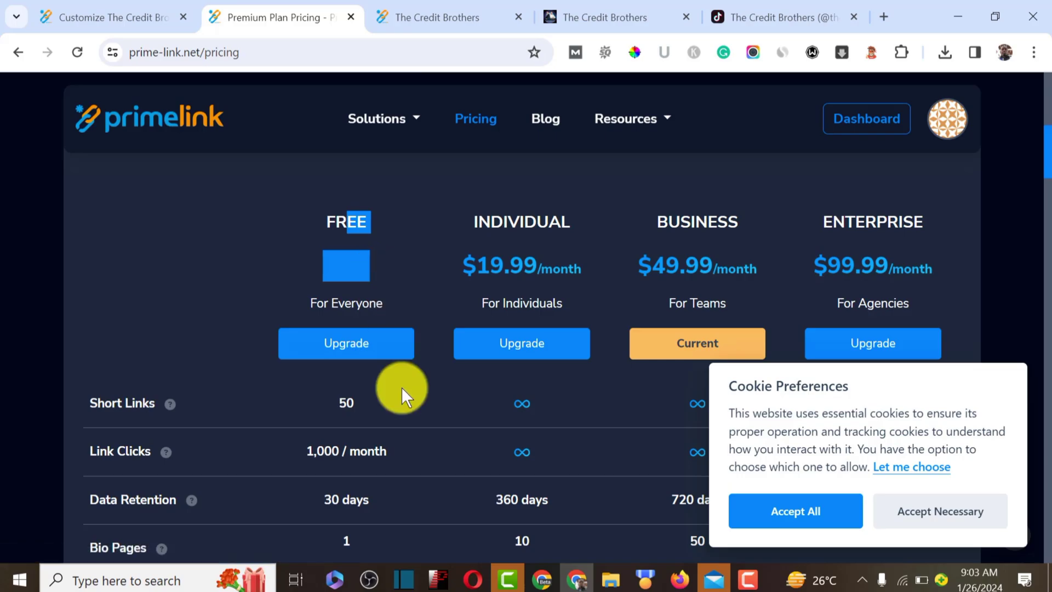
drag(310, 456, 343, 455)
scroll(344, 455, down, 5)
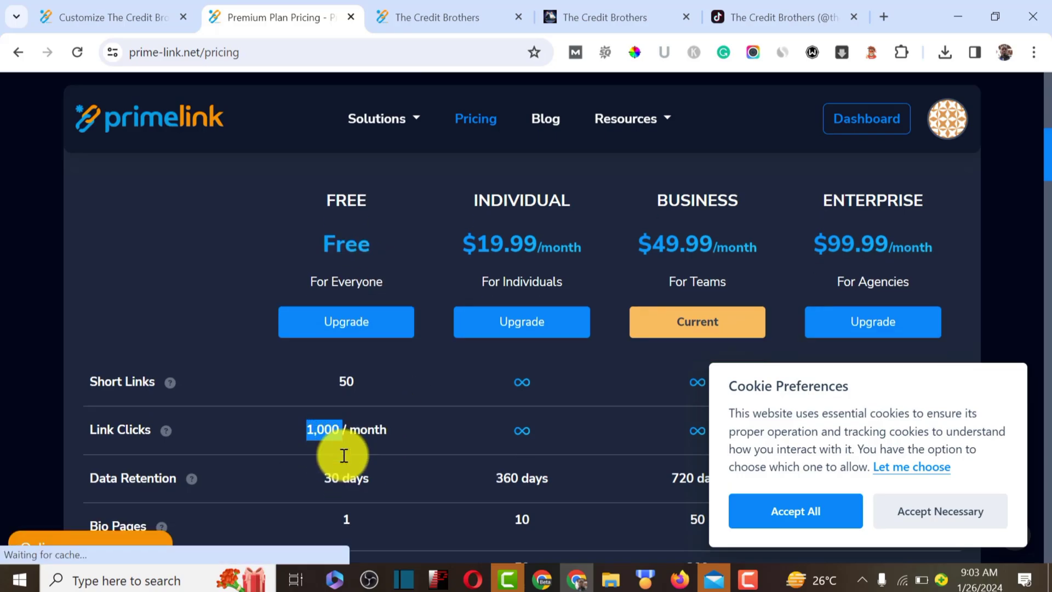
scroll(343, 455, down, 13)
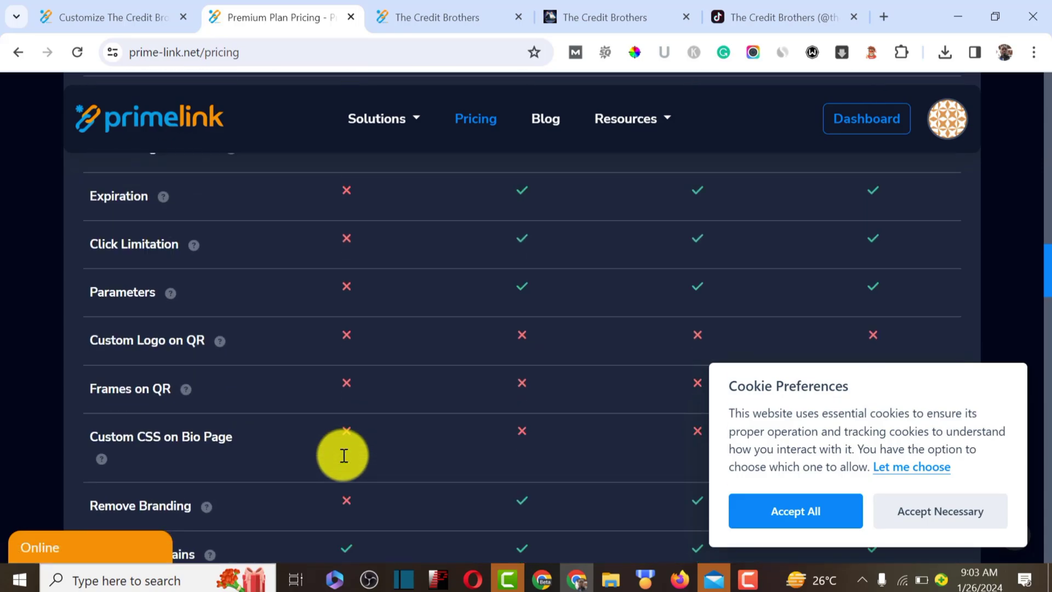
scroll(343, 455, up, 18)
scroll(643, 454, down, 2)
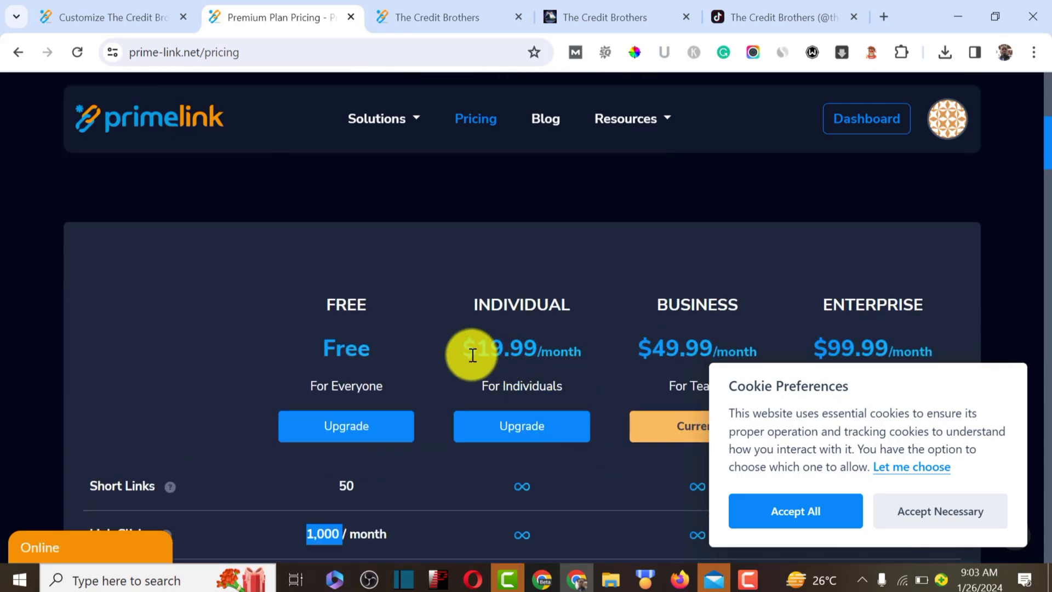
drag(463, 351, 521, 355)
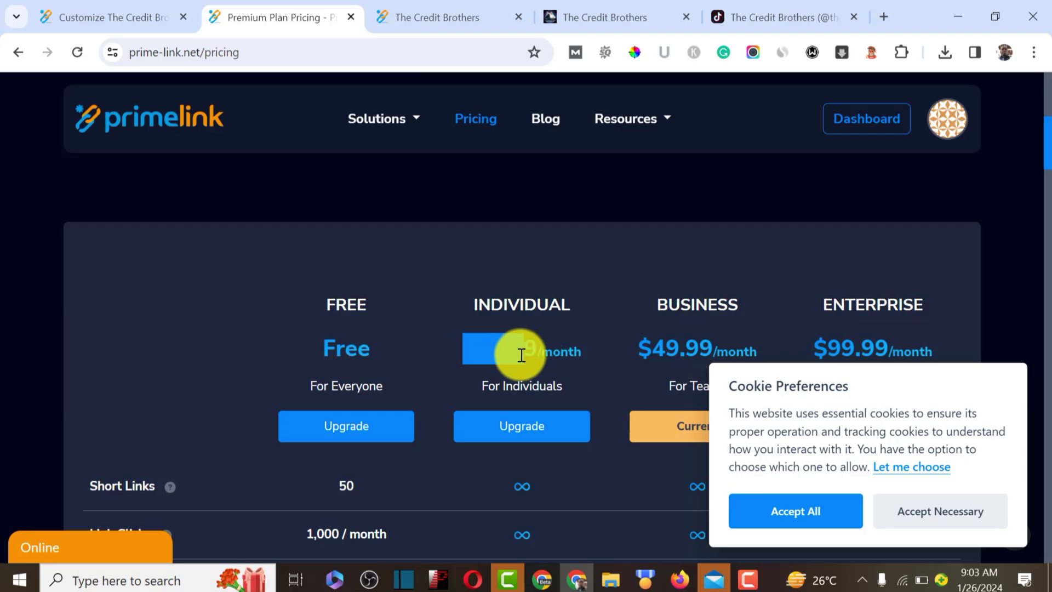
click(551, 329)
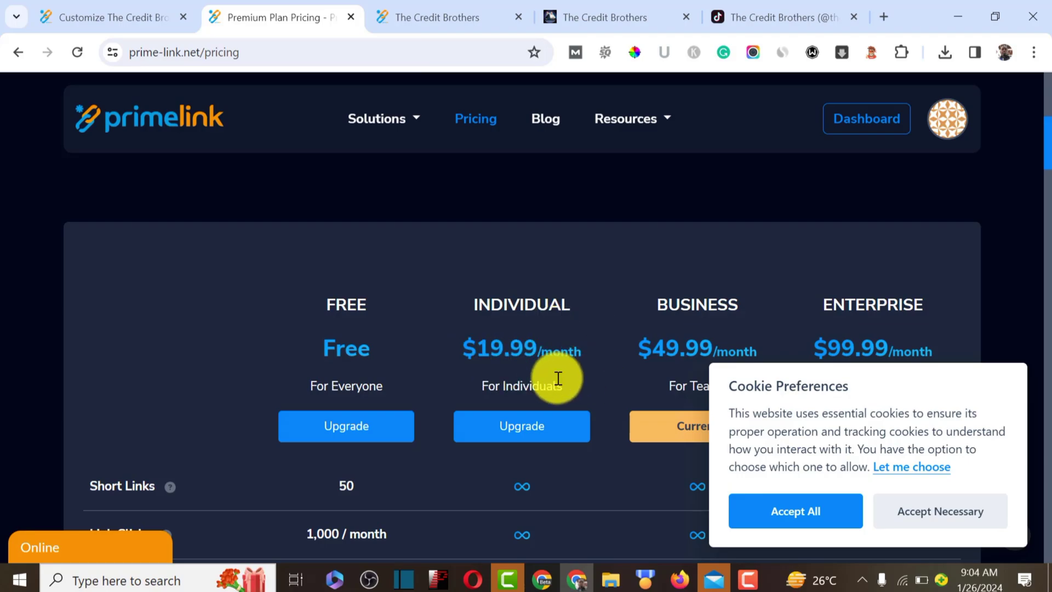
scroll(557, 377, down, 7)
scroll(556, 376, up, 3)
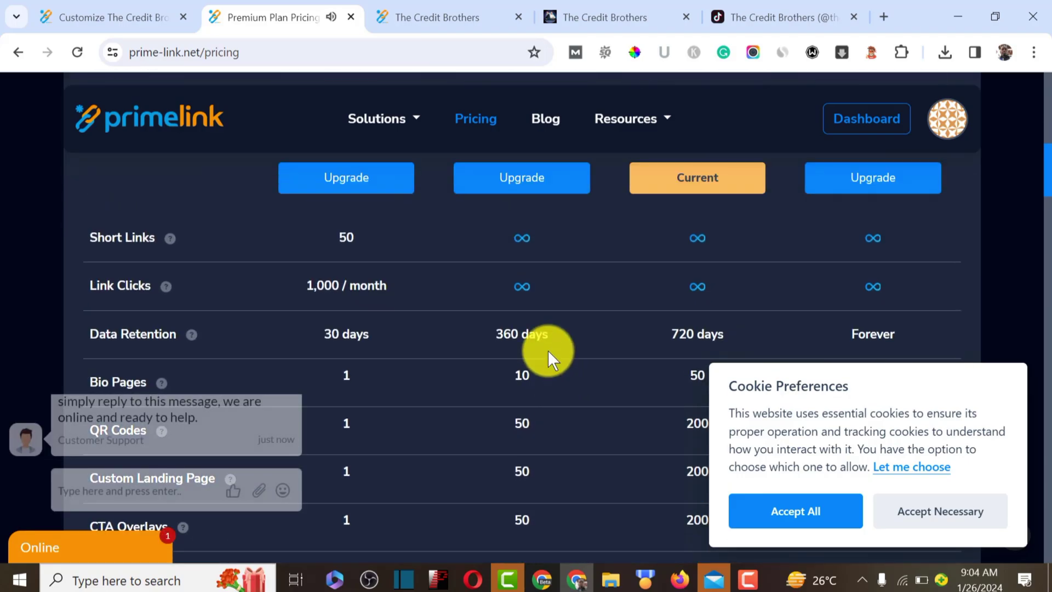
scroll(548, 353, down, 3)
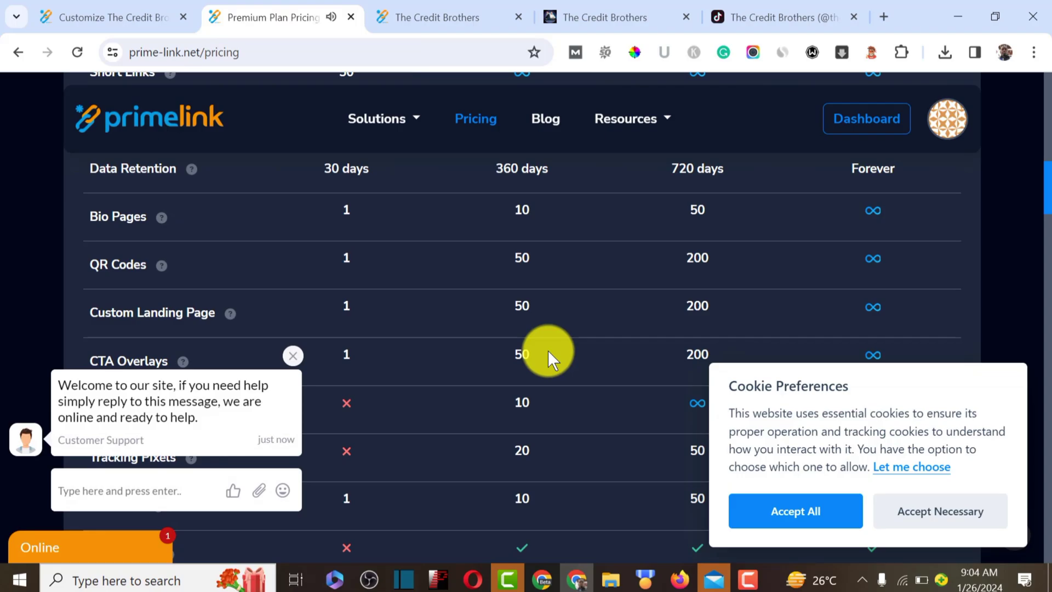
scroll(547, 350, down, 18)
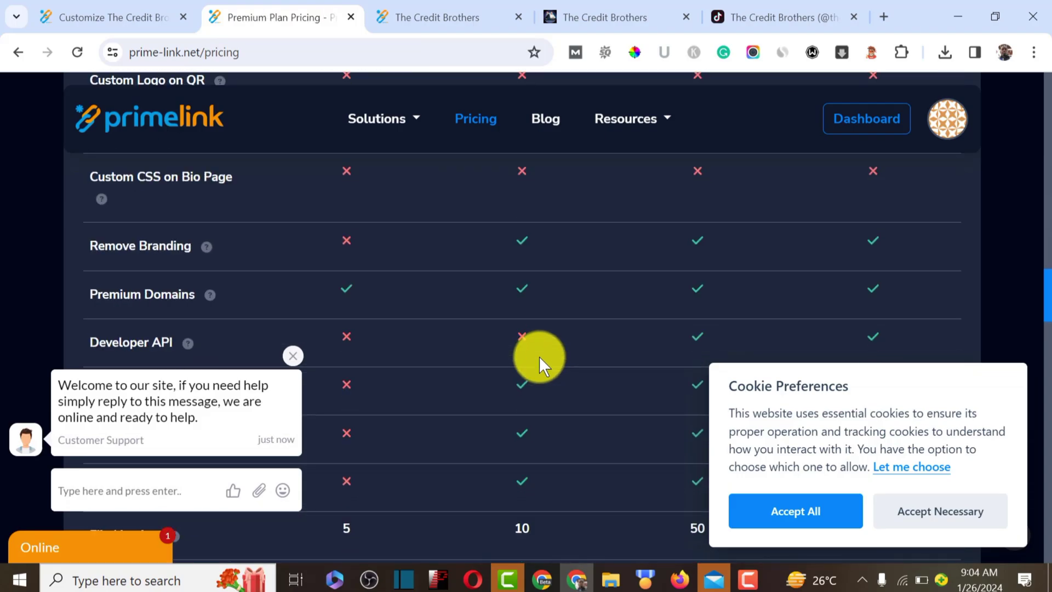
scroll(539, 356, down, 10)
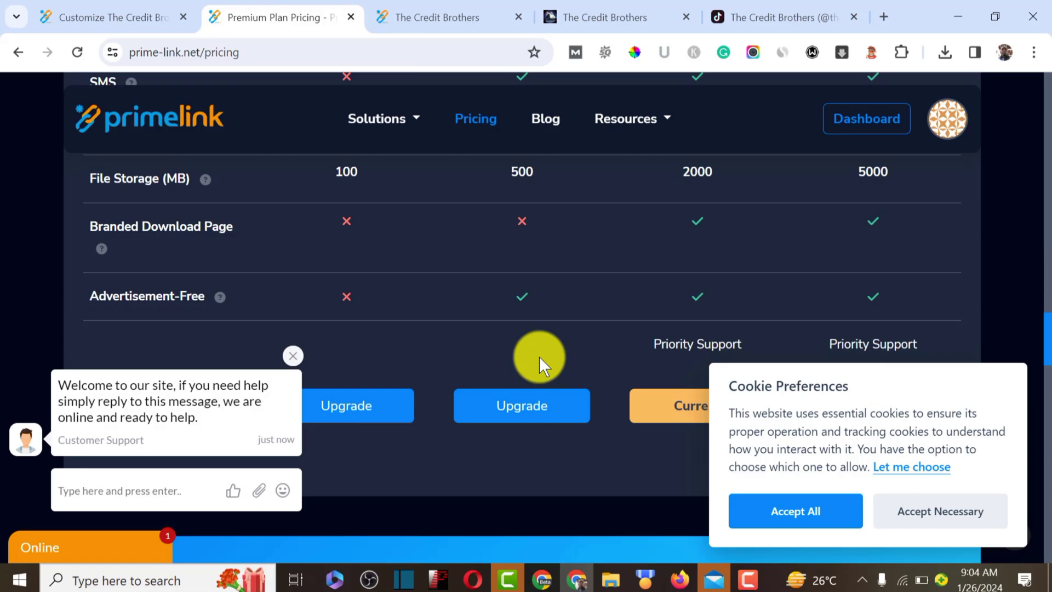
scroll(539, 356, up, 3)
scroll(539, 356, down, 3)
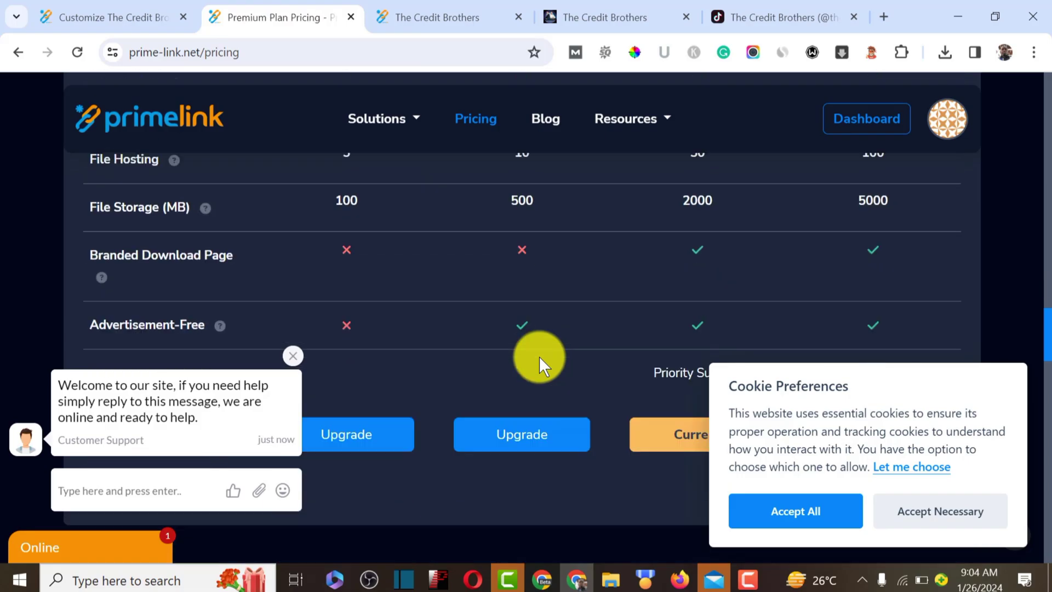
scroll(538, 356, up, 3)
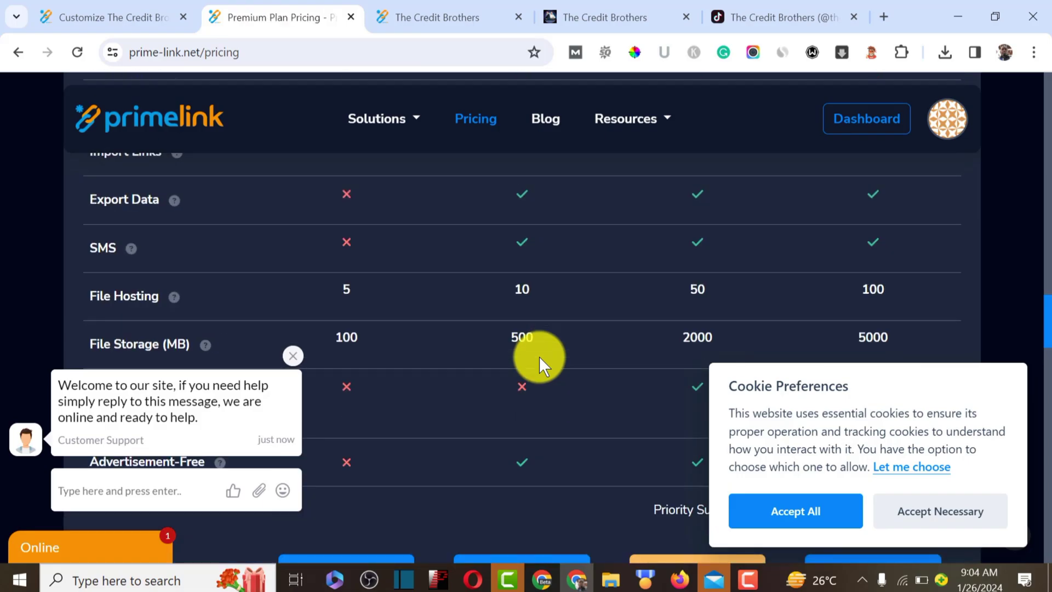
scroll(539, 356, up, 2)
scroll(383, 363, down, 3)
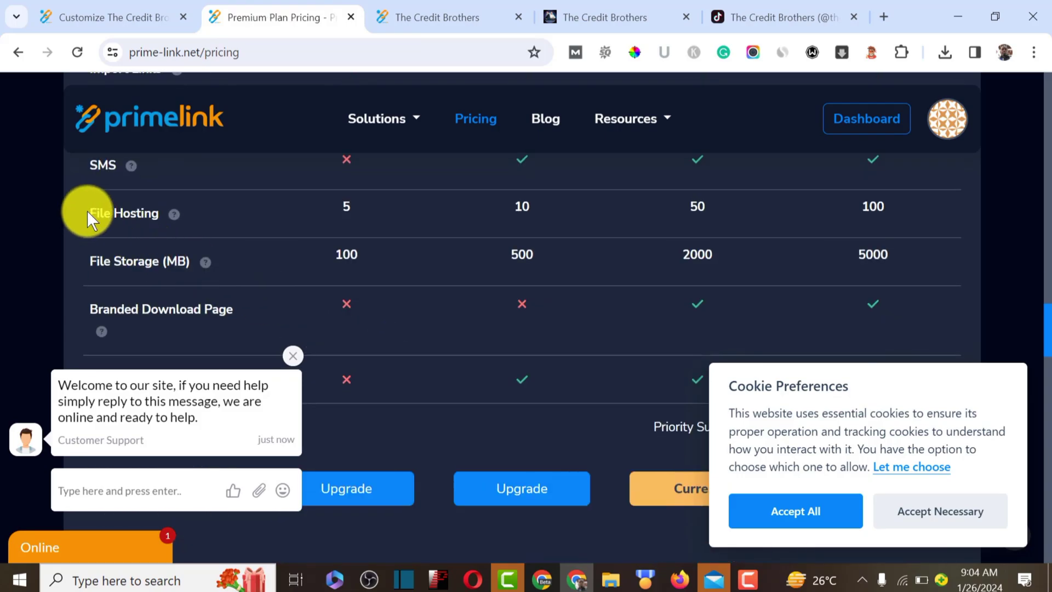
scroll(189, 251, up, 3)
scroll(490, 320, up, 4)
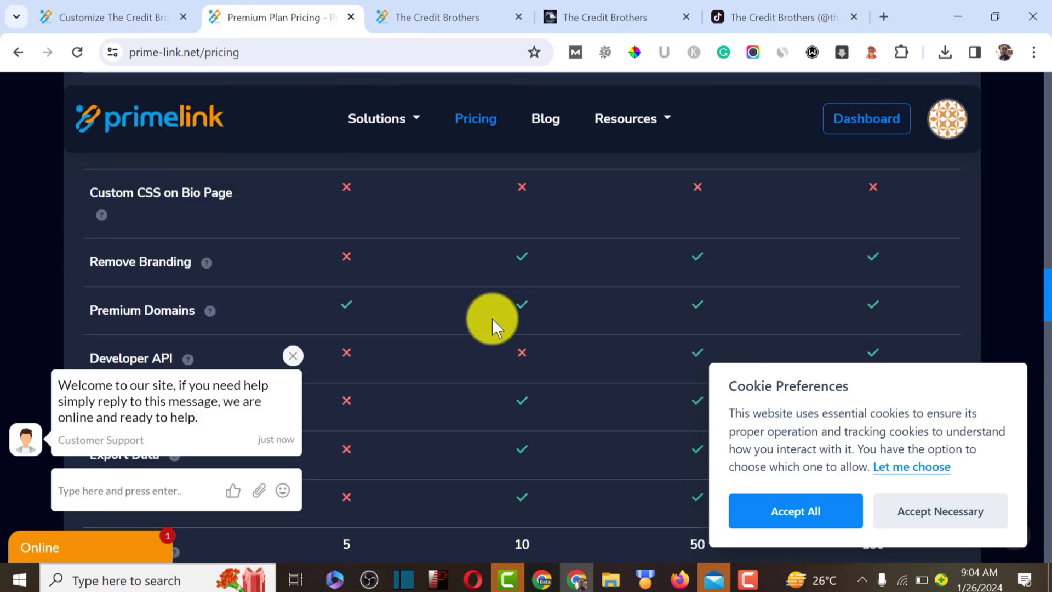
scroll(491, 318, up, 10)
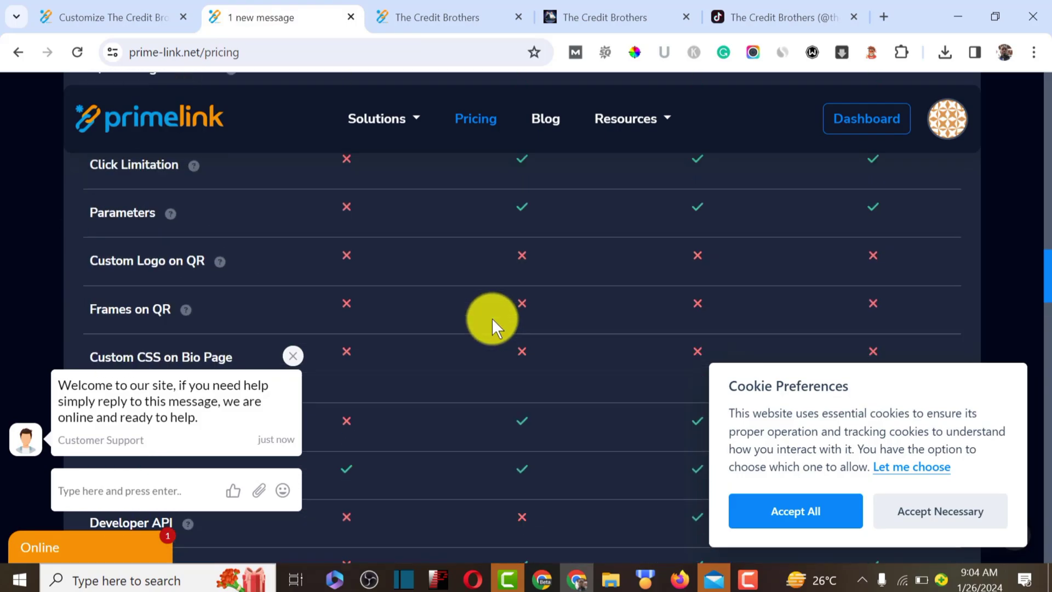
click(796, 524)
scroll(782, 481, up, 4)
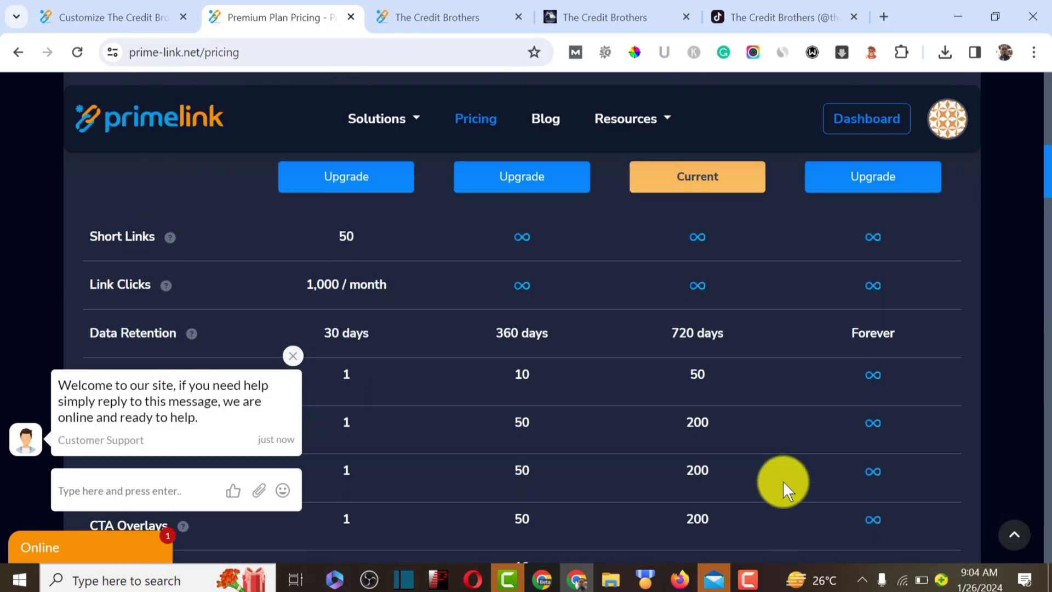
scroll(782, 481, up, 7)
scroll(782, 481, down, 4)
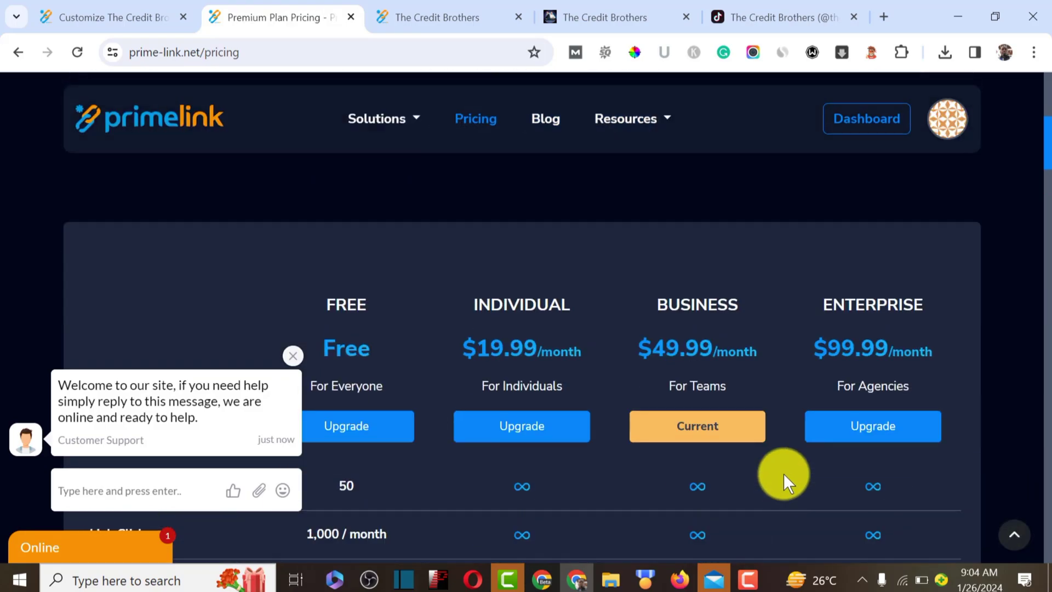
drag(633, 353, 666, 361)
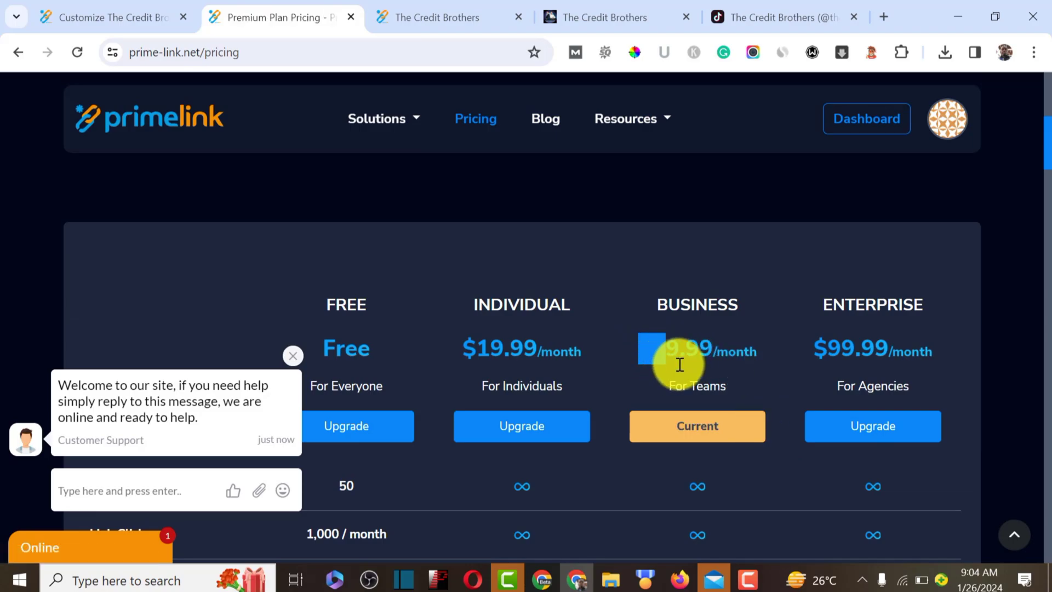
scroll(841, 348, down, 5)
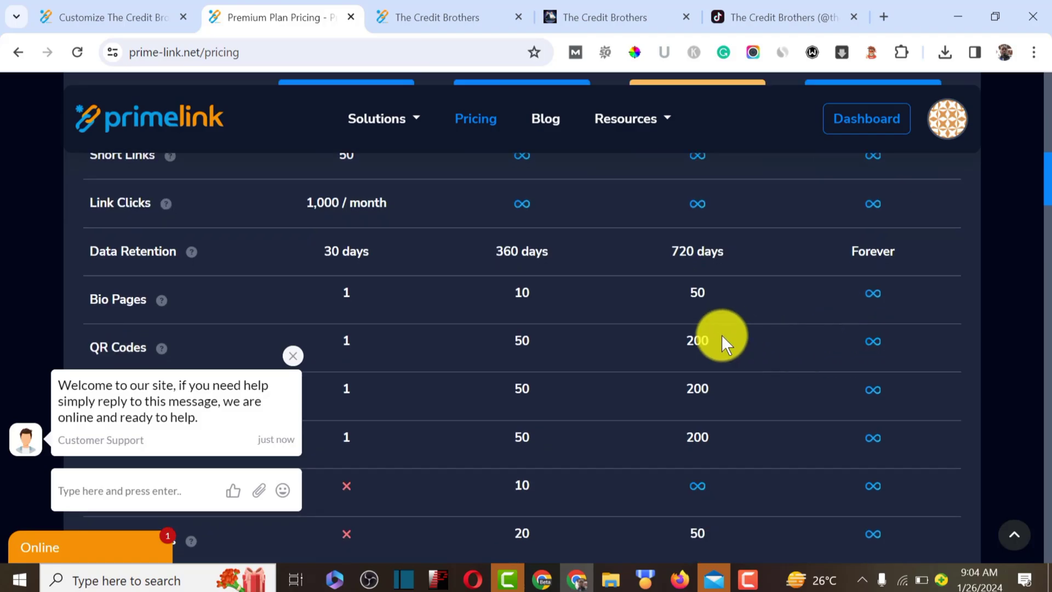
scroll(662, 356, up, 5)
click(531, 264)
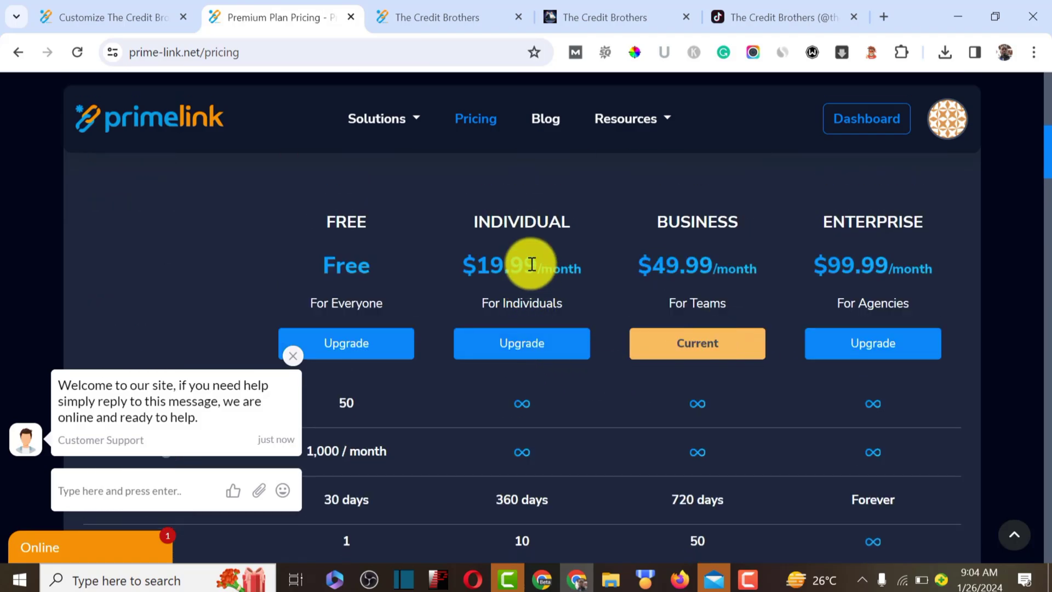
drag(532, 263, 508, 255)
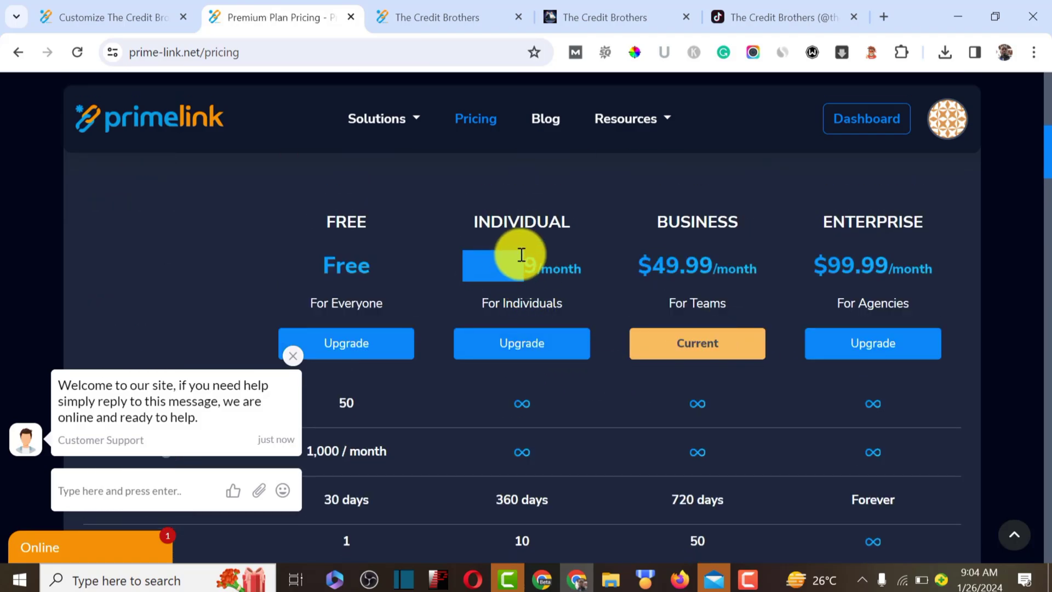
click(521, 255)
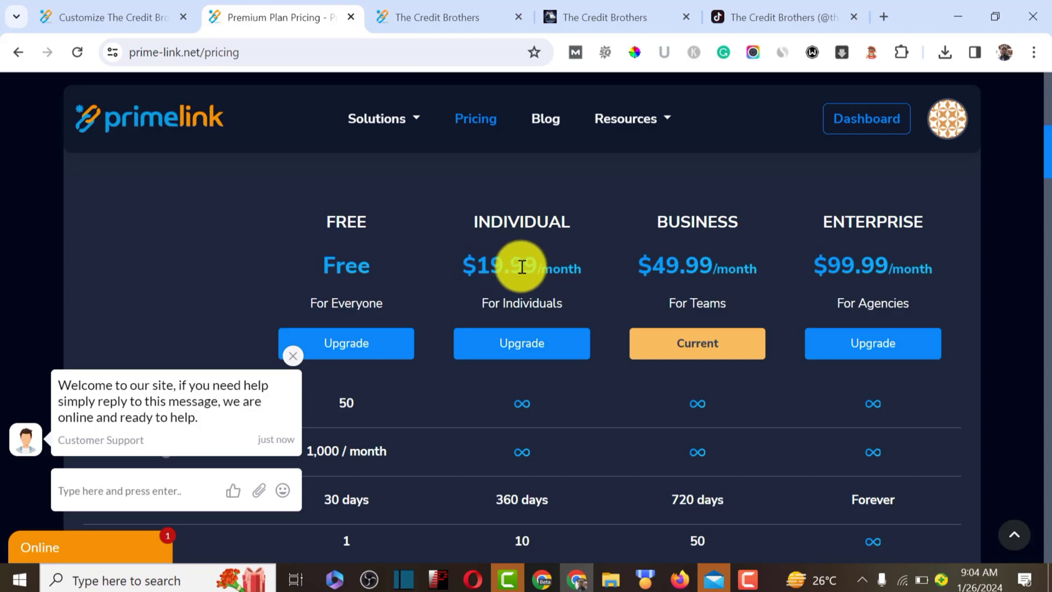
scroll(594, 275, down, 15)
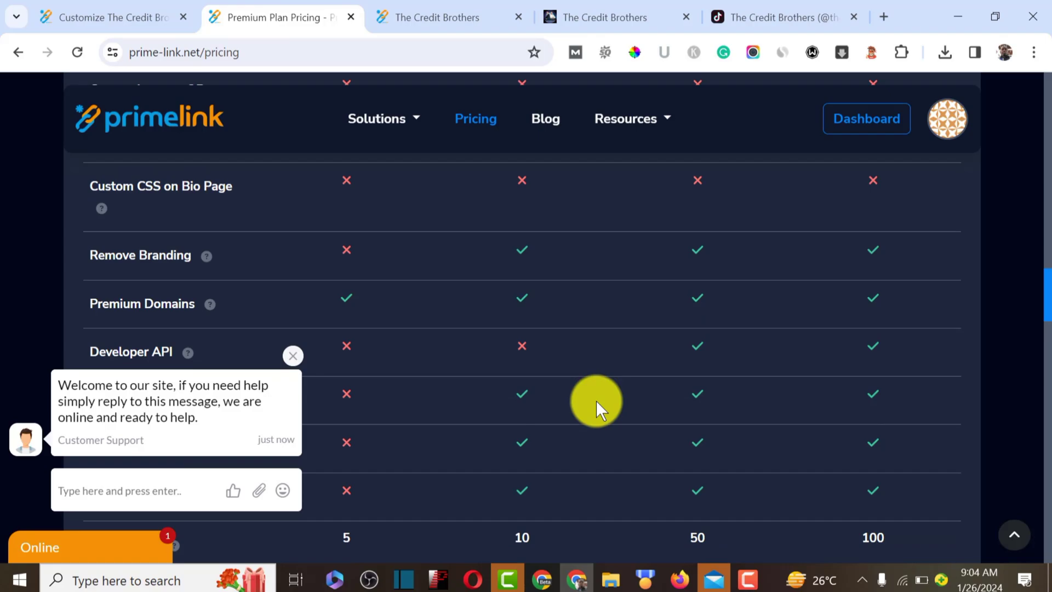
Return to the Credit Brothers editor and bring up its Social Links settings.
click(142, 25)
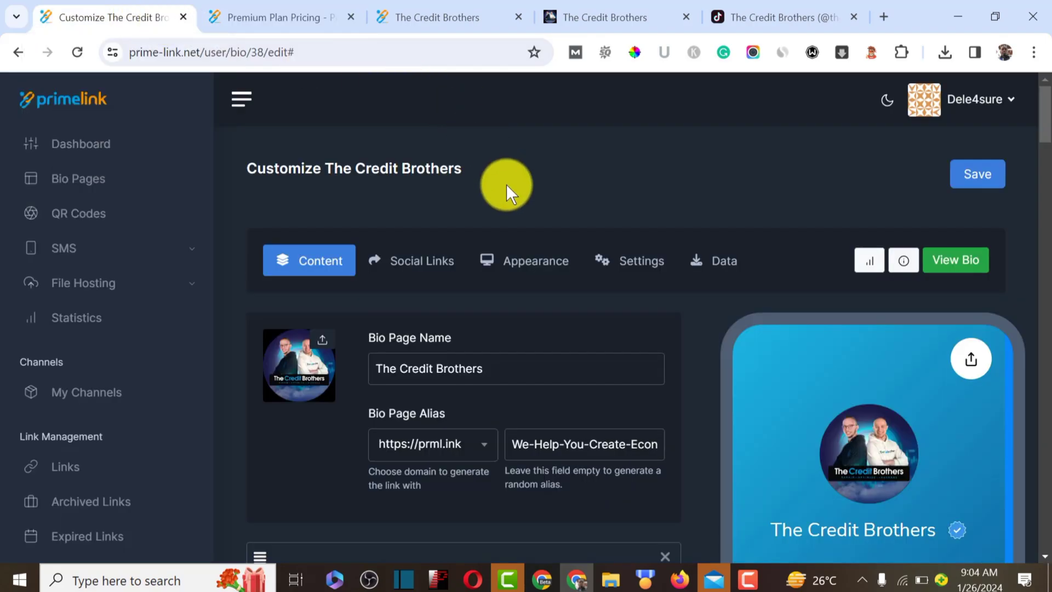
click(424, 262)
scroll(426, 294, down, 3)
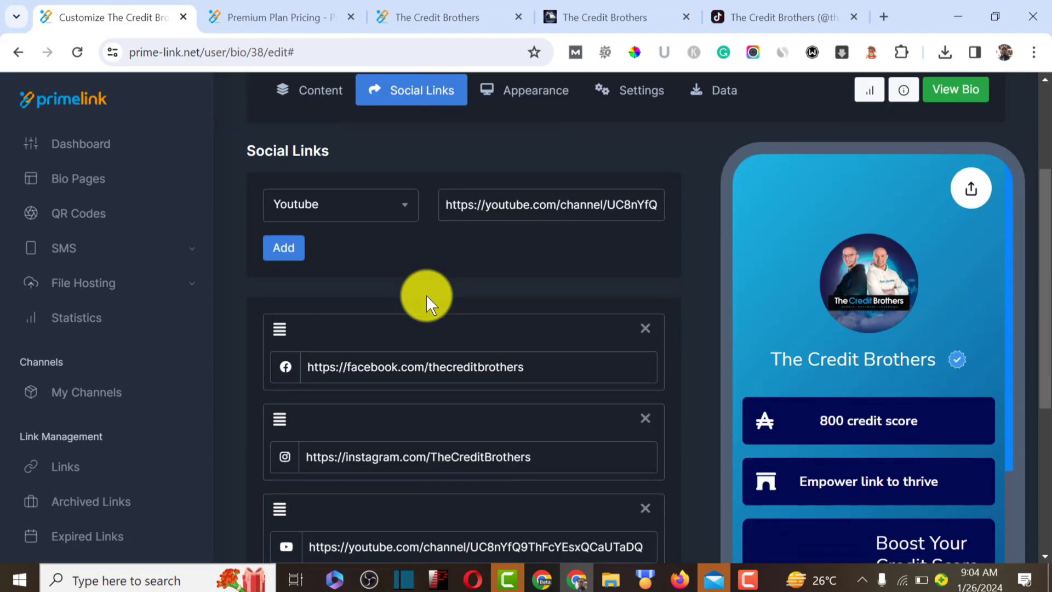
scroll(492, 268, up, 2)
scroll(480, 310, down, 5)
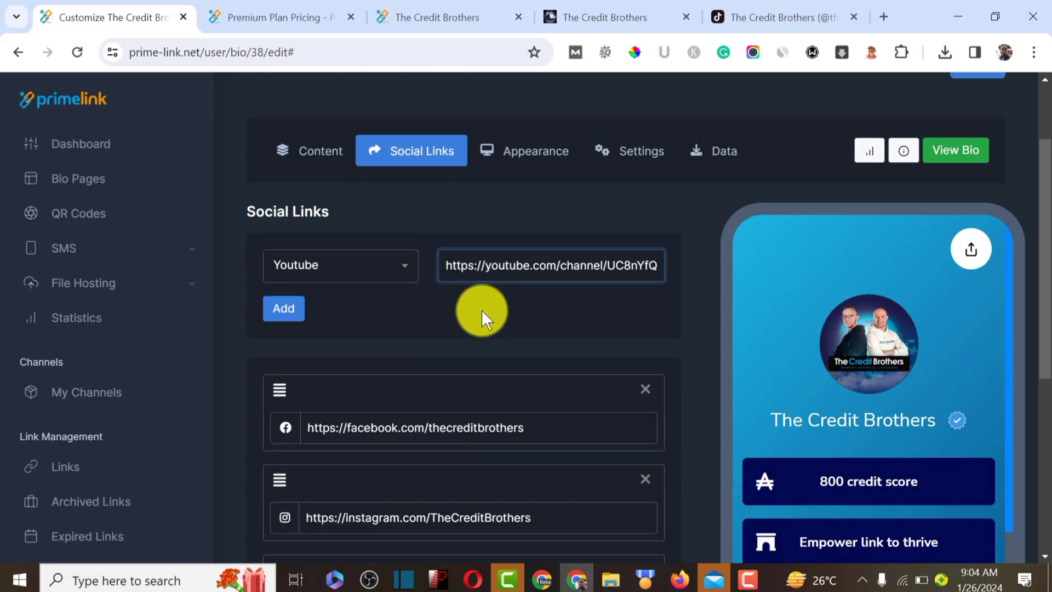
scroll(403, 226, up, 6)
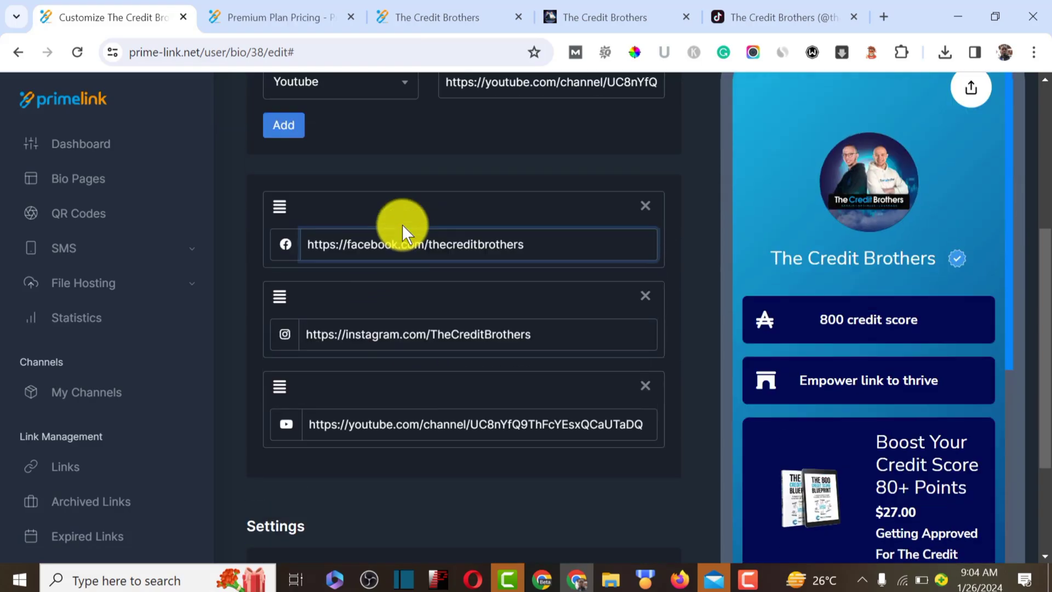
Add Telegram as a social platform and select its URL; the link is rejected as invalid.
click(322, 389)
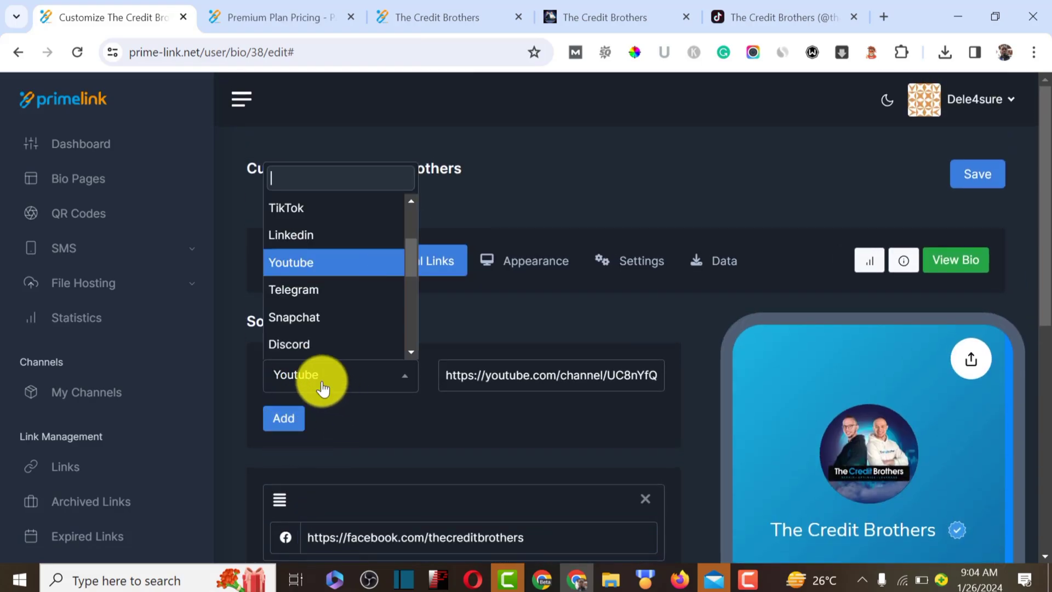
click(302, 298)
click(287, 424)
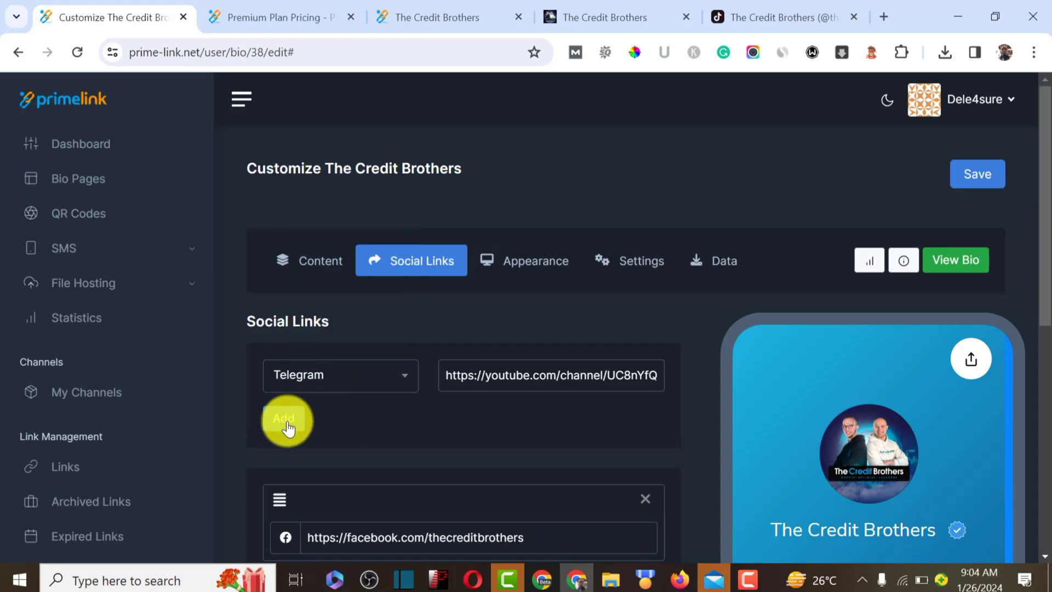
drag(438, 375, 673, 370)
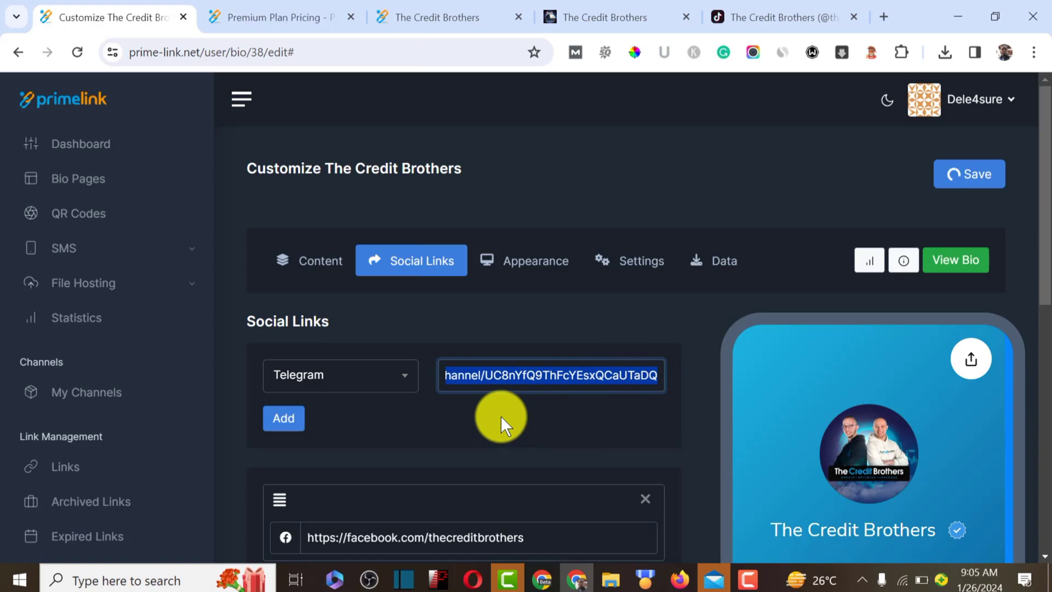
click(526, 269)
Review the Appearance options: Header Layout, Themes, Fonts and Buttons, ending back at the top.
click(526, 268)
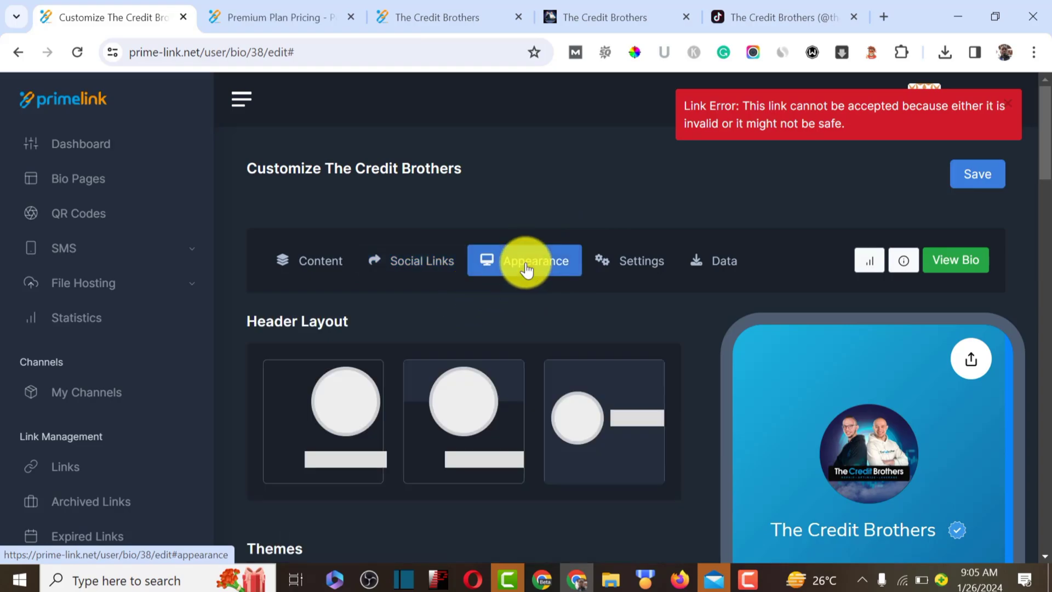
scroll(534, 388, down, 5)
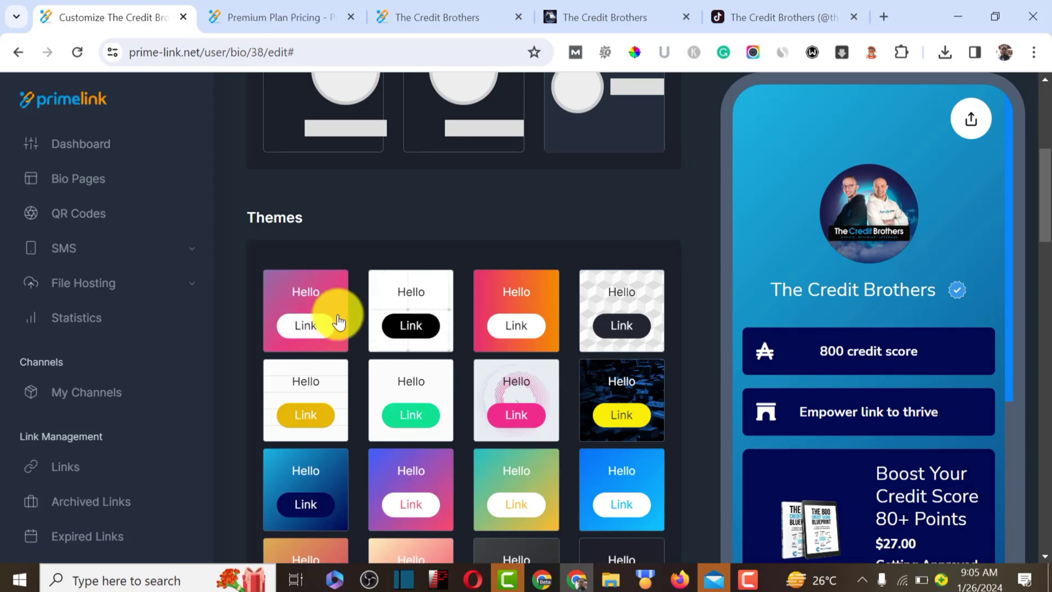
scroll(339, 322, down, 3)
scroll(339, 322, down, 15)
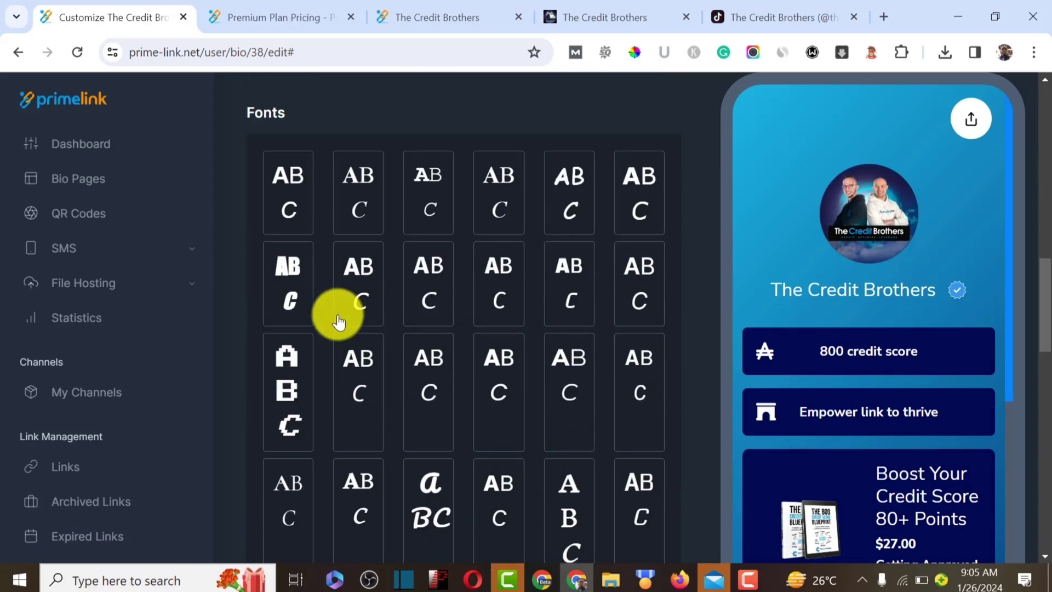
scroll(337, 321, up, 2)
scroll(337, 321, down, 7)
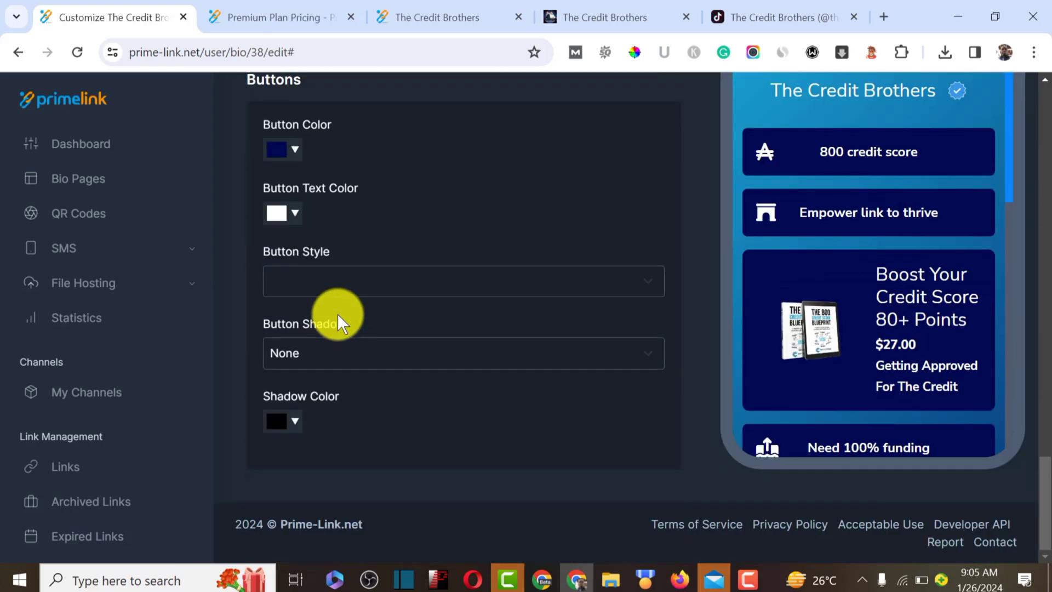
scroll(337, 320, up, 9)
scroll(337, 314, up, 20)
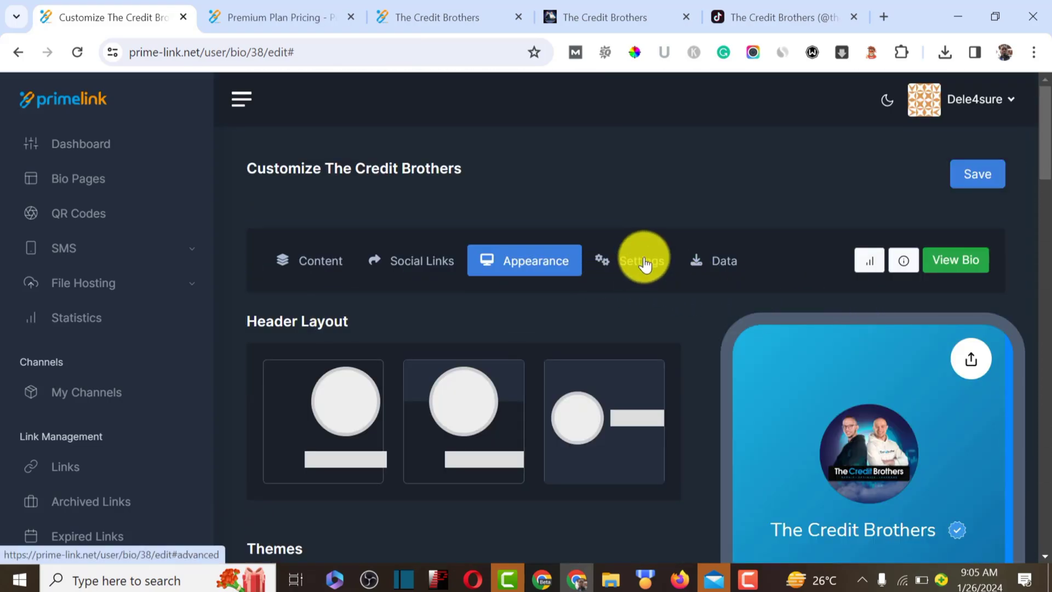
Review Settings: empty SEO fields, Rounded avatar style, and Share Icon and Remove Branding enabled.
click(644, 262)
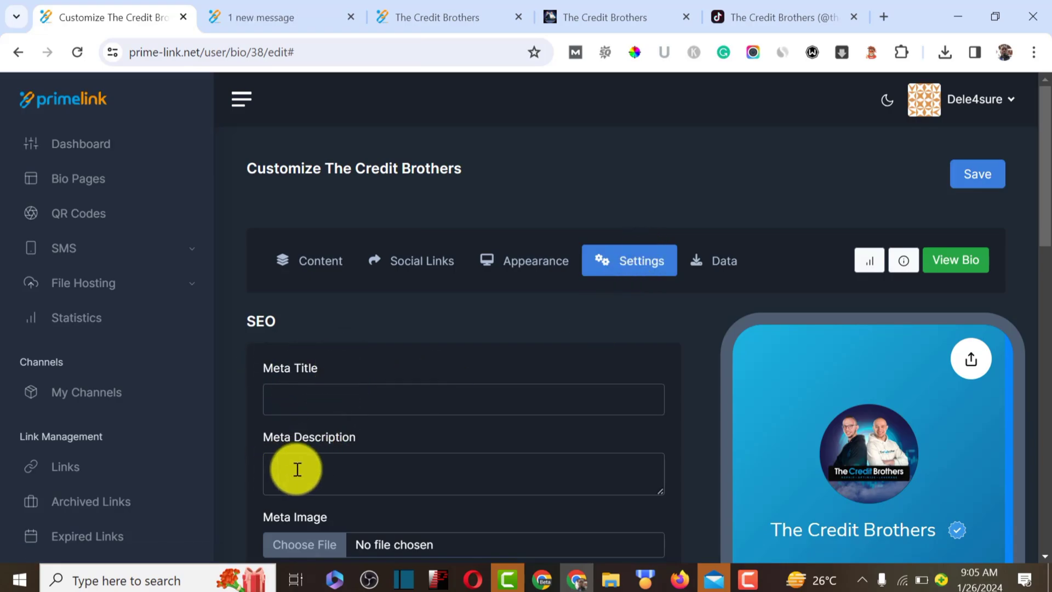
scroll(306, 465, down, 6)
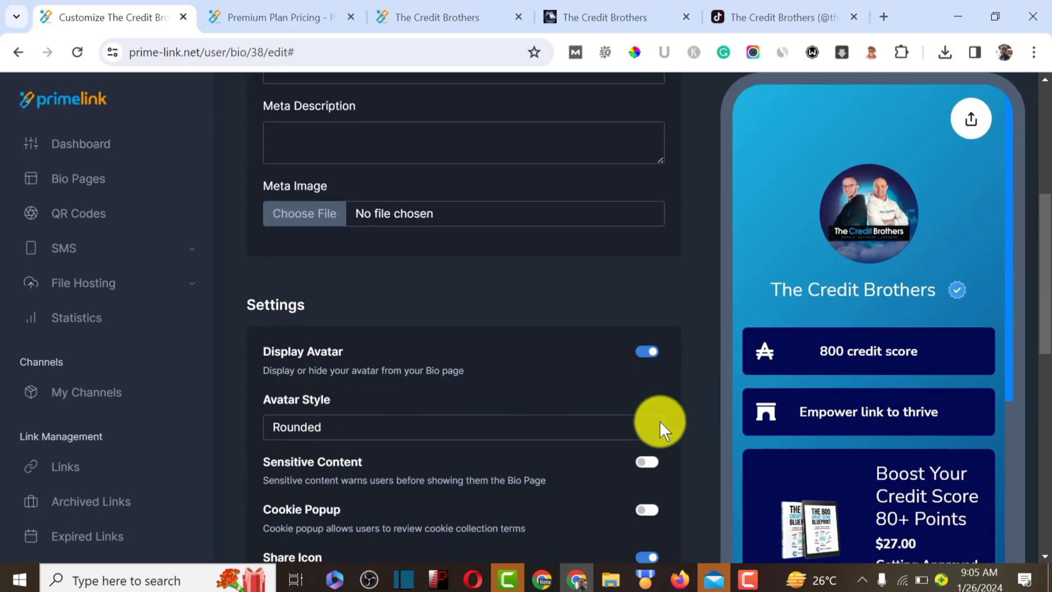
scroll(600, 477, down, 3)
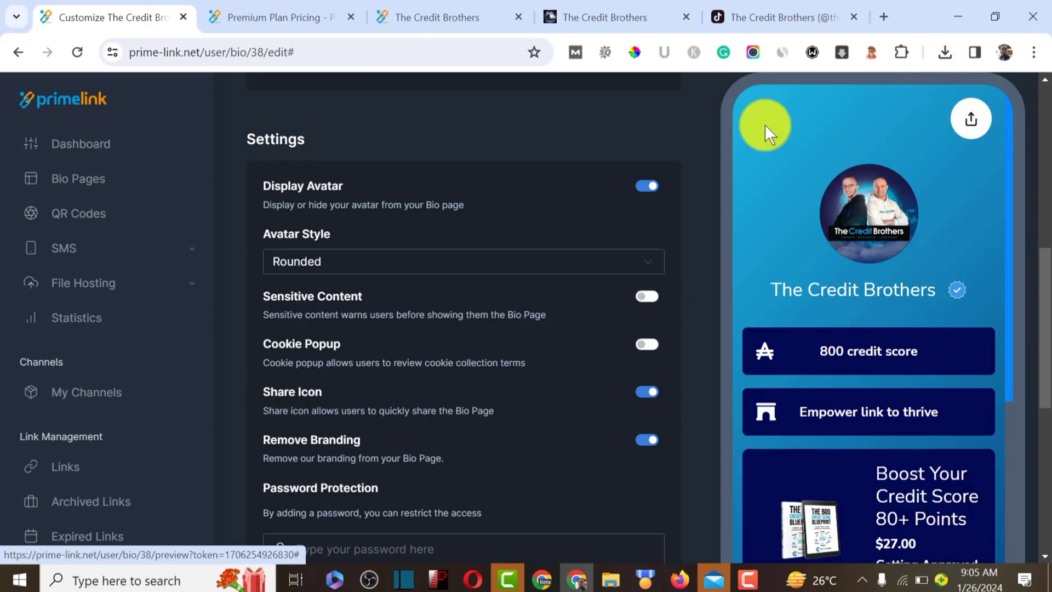
View the published Credit Brothers prml.ink page and dismiss its Share dialog.
click(293, 12)
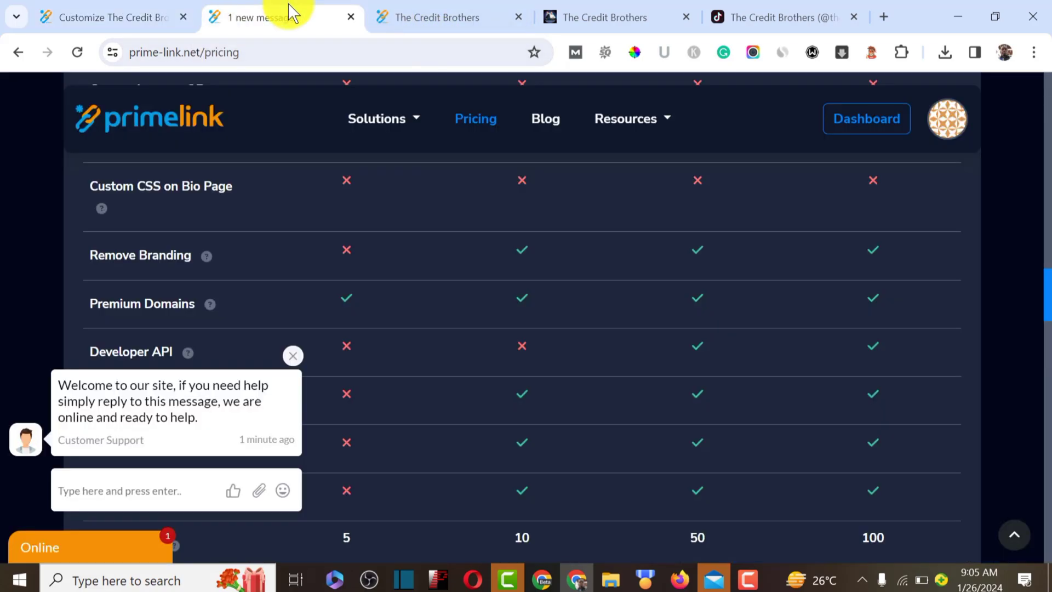
click(402, 9)
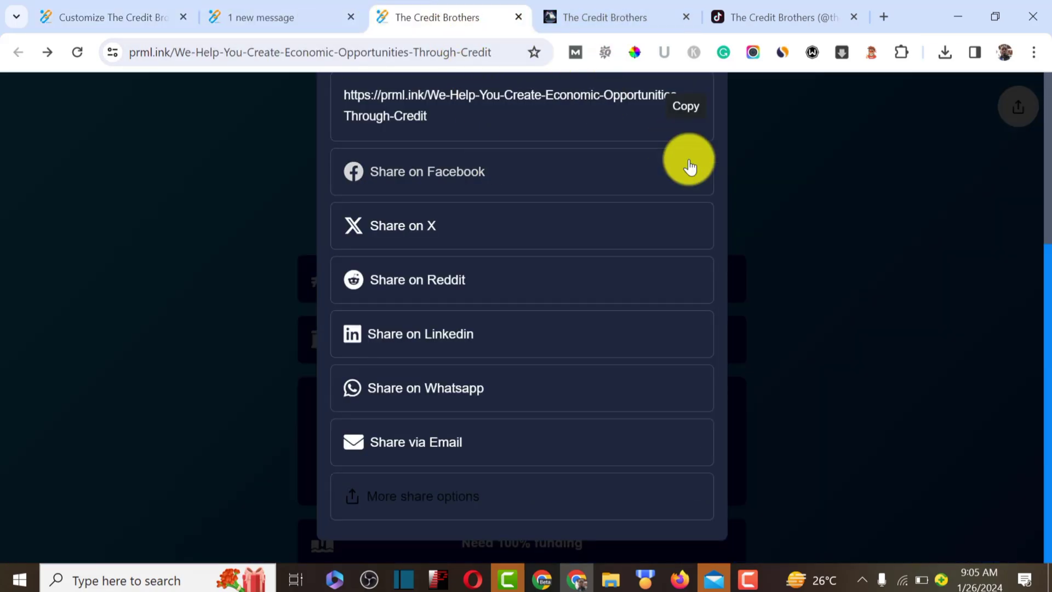
scroll(896, 192, up, 5)
scroll(836, 201, down, 3)
scroll(836, 201, up, 3)
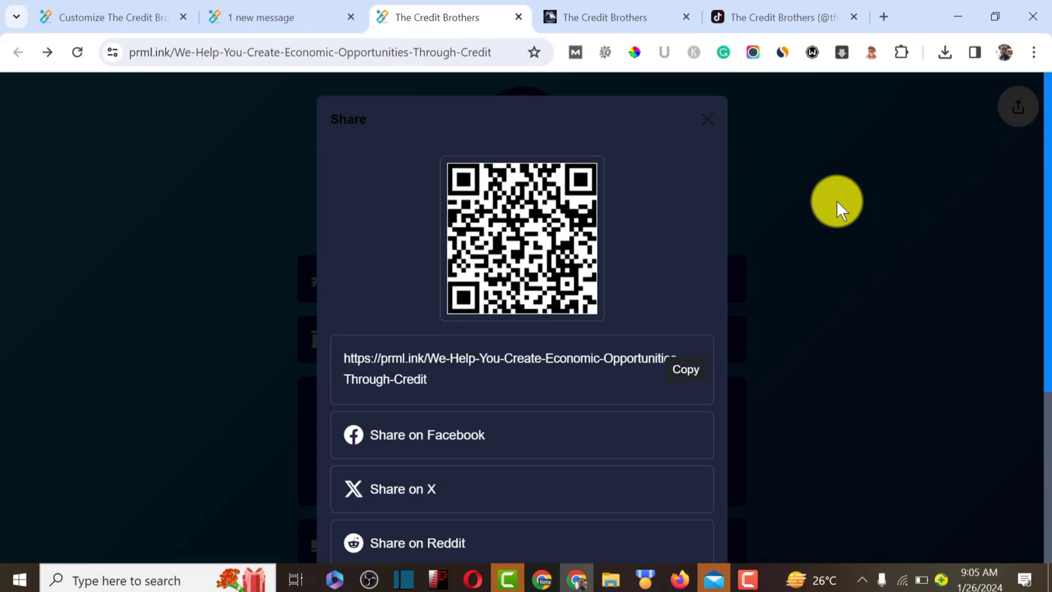
click(710, 119)
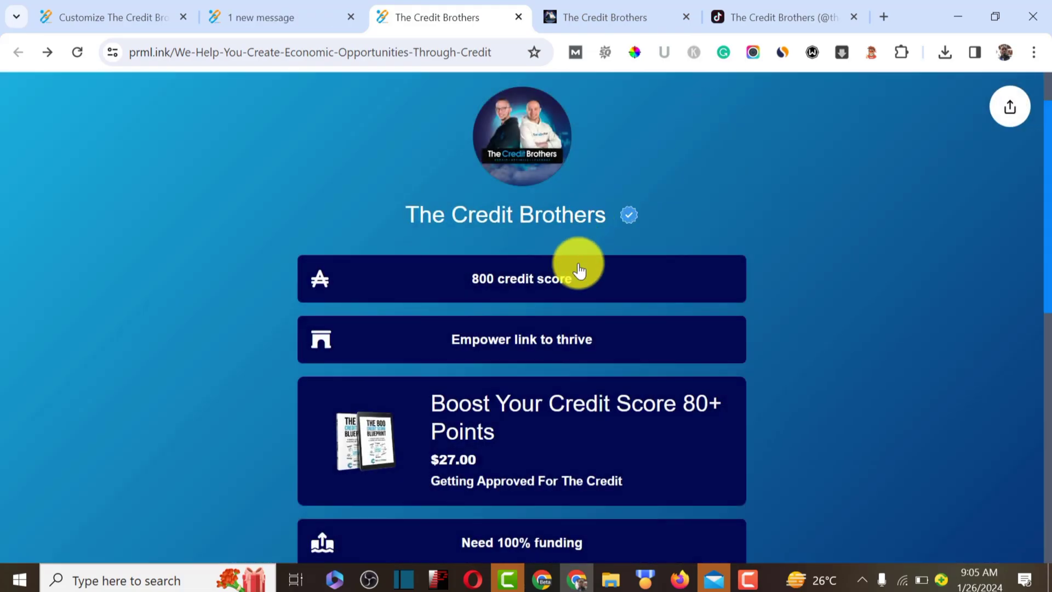
scroll(580, 270, down, 5)
scroll(580, 270, up, 5)
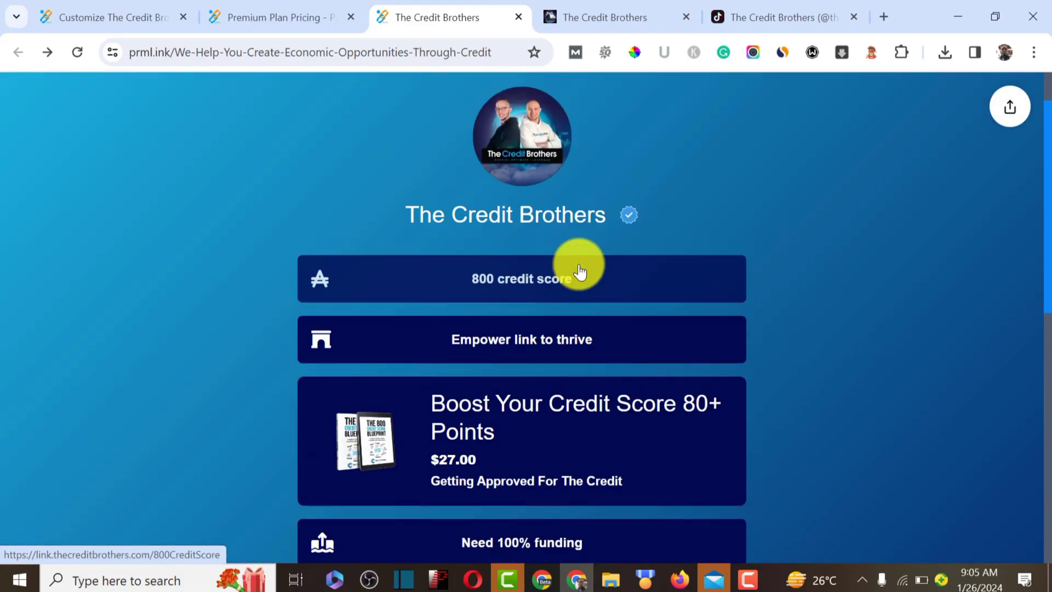
Compare with the original bio.thecreditbrothers.com page, then scroll the published page to its email blocks.
click(629, 13)
scroll(572, 255, down, 4)
scroll(573, 255, down, 2)
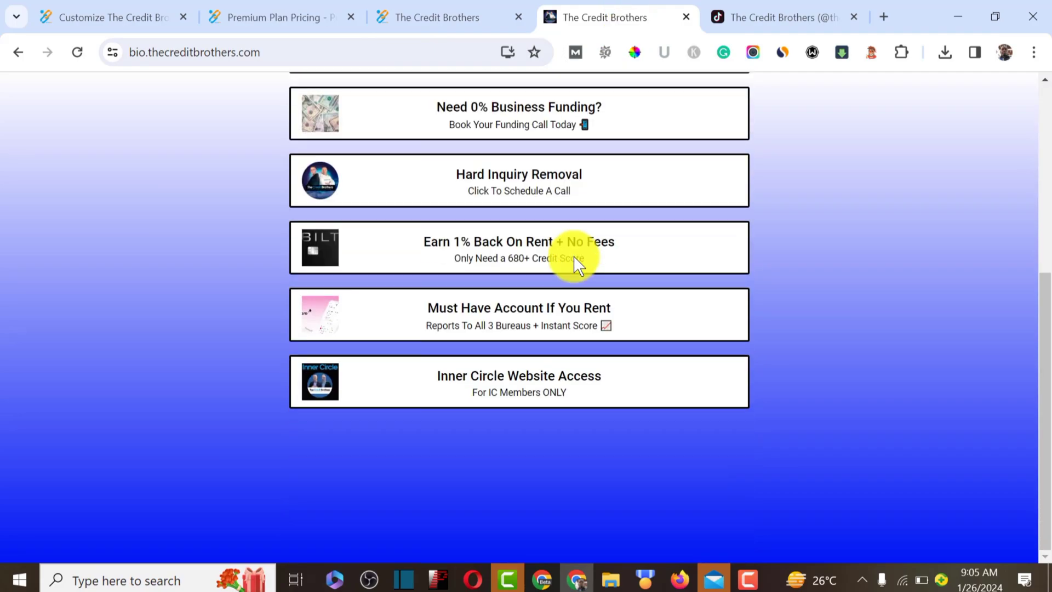
scroll(573, 256, up, 8)
click(469, 18)
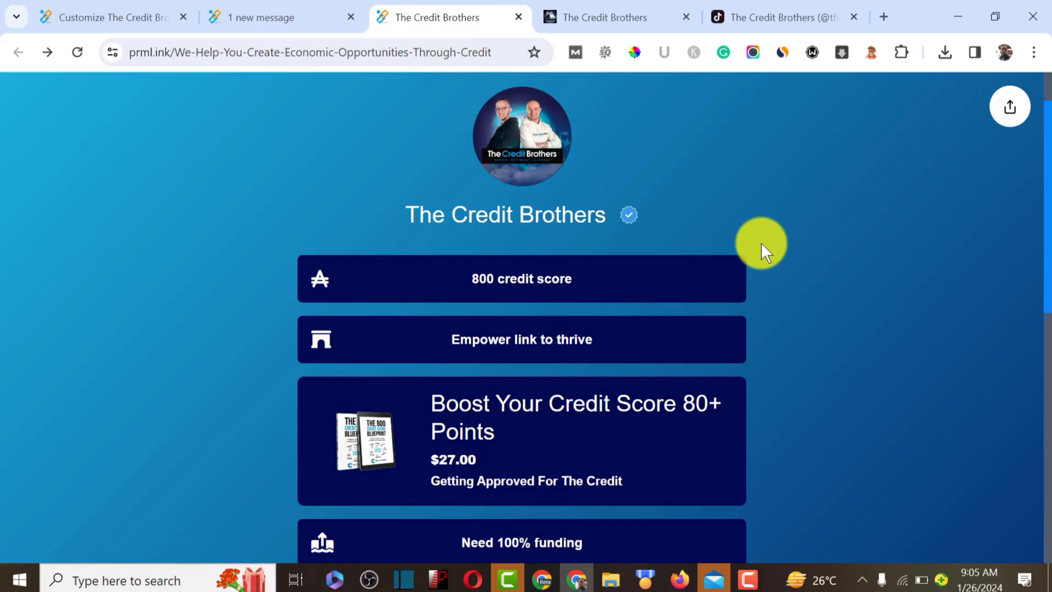
scroll(665, 254, down, 10)
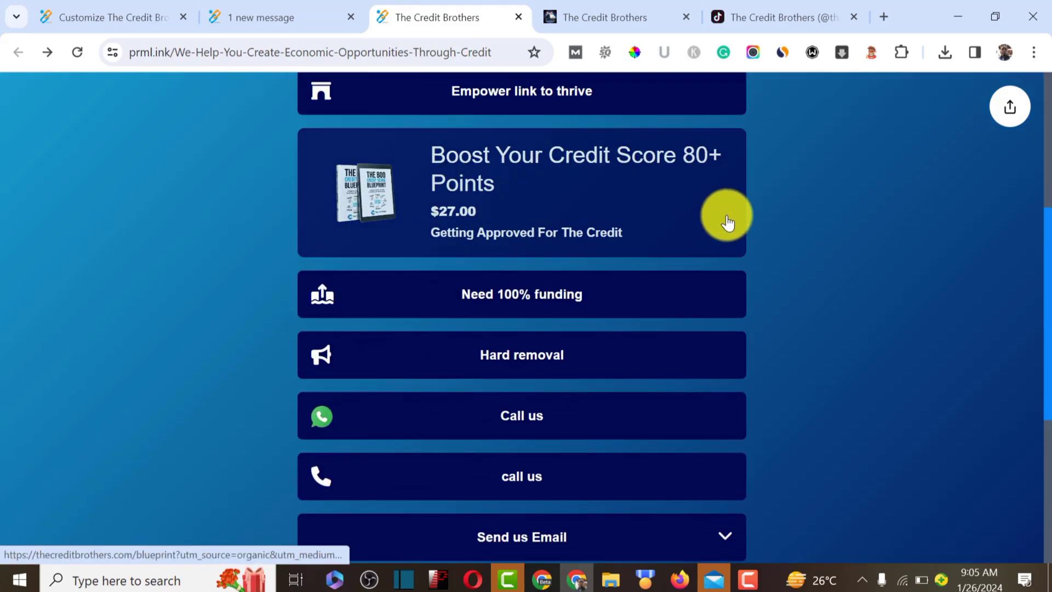